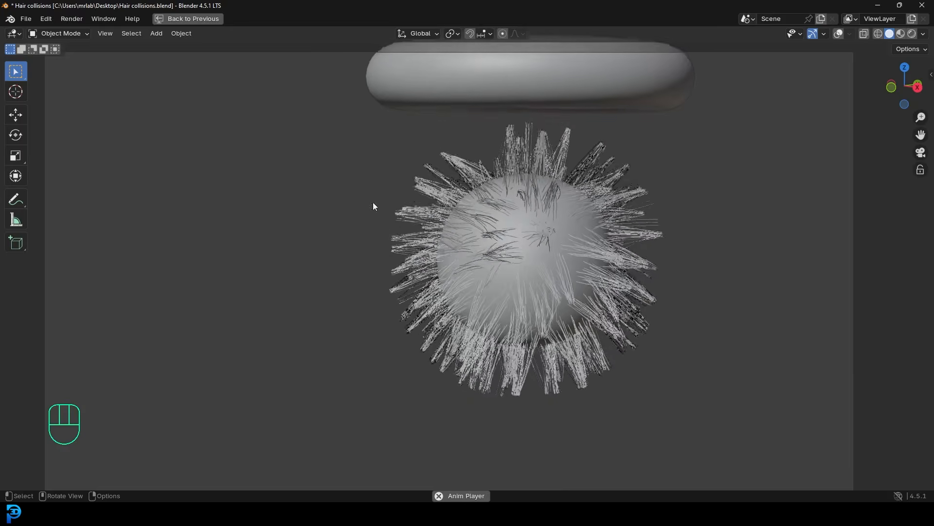
Examine the looping hair collision animation of the hairy ball and the torus from several angles and distances
{"action": "scroll", "coordinate": [553, 246], "scroll_direction": "up", "scroll_amount": 2}
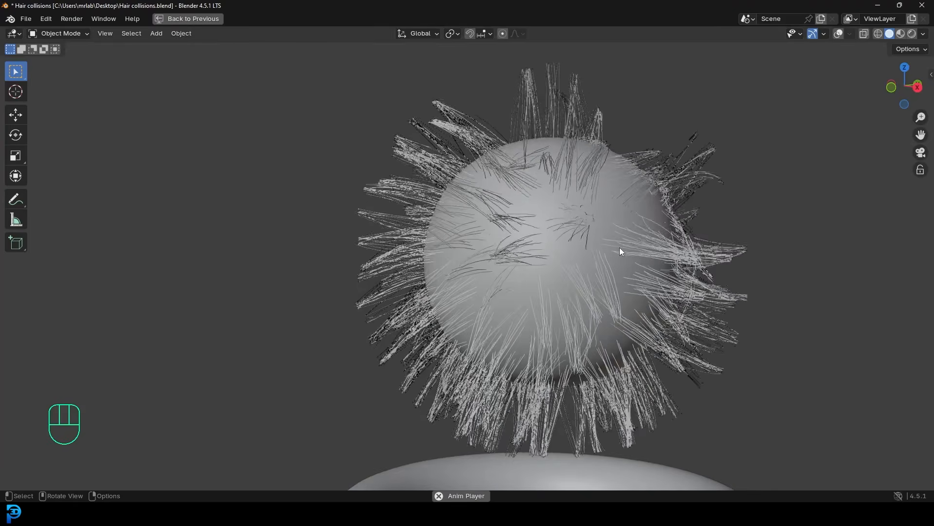
{"action": "key", "text": "ctrl+space"}
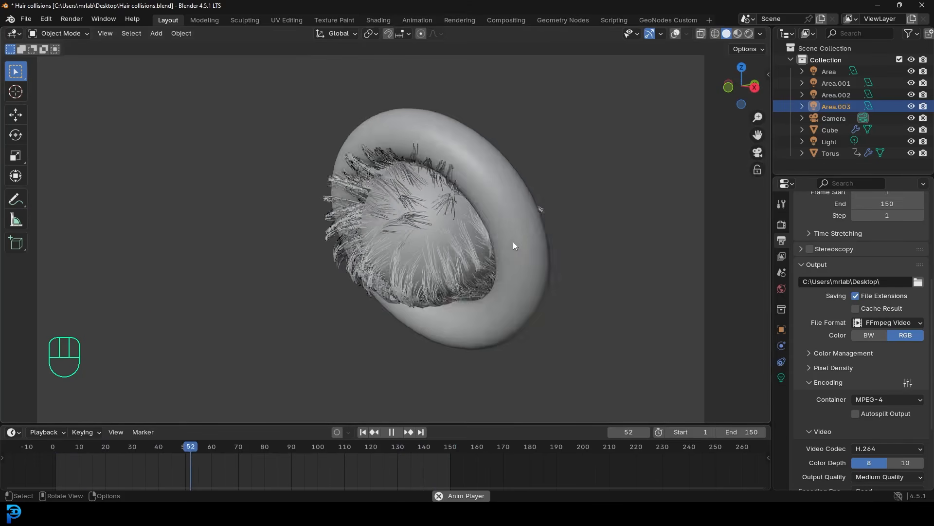
{"action": "middle_click_drag", "start_coordinate": [524, 200], "coordinate": [499, 214]}
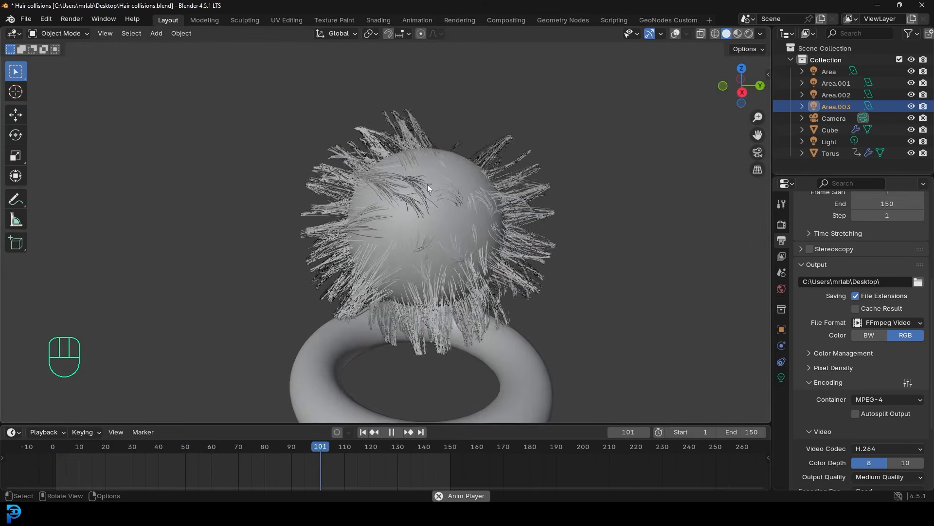
{"action": "scroll", "coordinate": [464, 205], "scroll_direction": "up", "scroll_amount": 3}
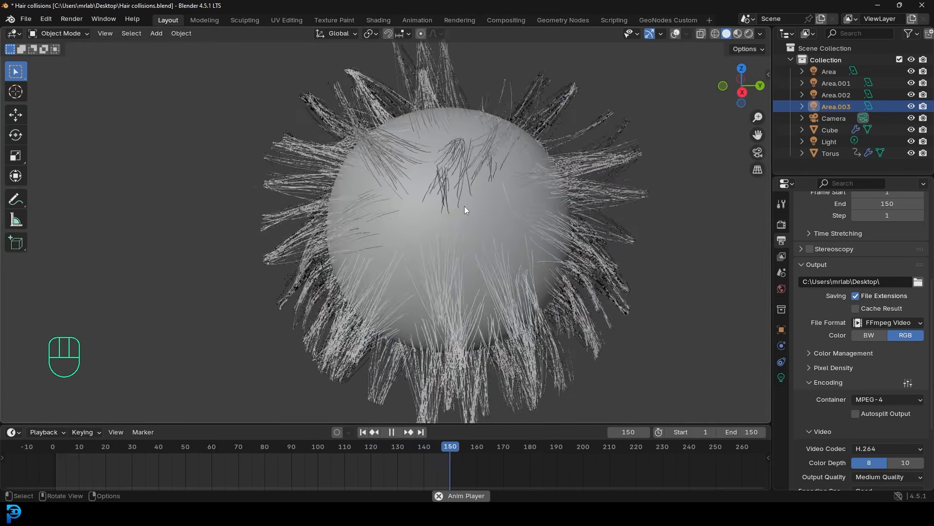
{"action": "scroll", "coordinate": [502, 227], "scroll_direction": "down", "scroll_amount": 3}
{"action": "middle_click_drag", "start_coordinate": [502, 226], "coordinate": [542, 231]}
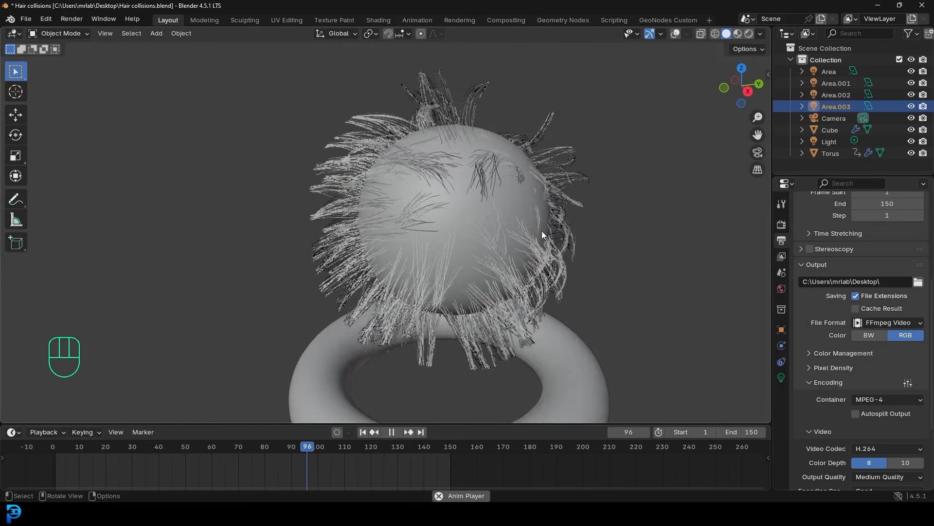
{"action": "key", "text": "alt+a"}
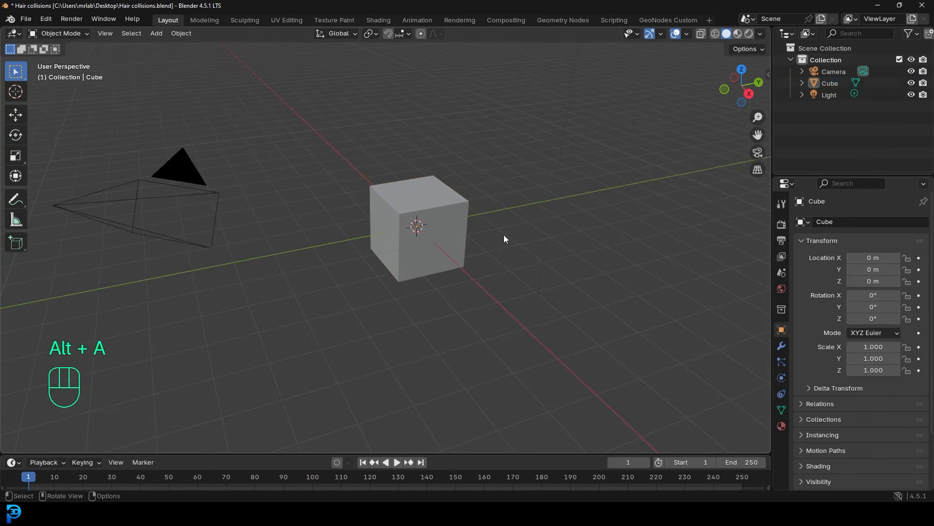
Add a Subdivision Surface modifier to the default cube
{"action": "scroll", "coordinate": [457, 215], "scroll_direction": "down", "scroll_amount": 2}
{"action": "middle_click_drag", "start_coordinate": [450, 217], "coordinate": [455, 246], "text": "shift"}
{"action": "scroll", "coordinate": [419, 241], "scroll_direction": "up", "scroll_amount": 3}
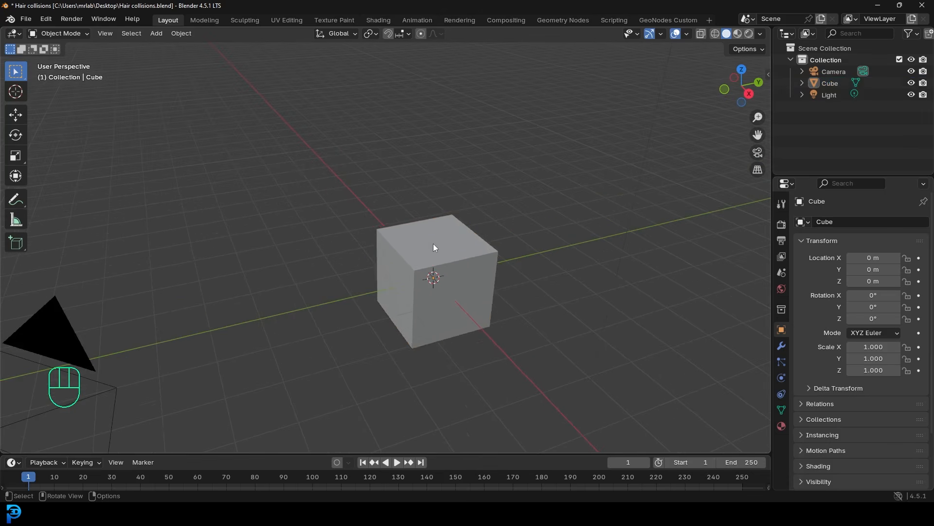
{"action": "left_click", "coordinate": [433, 243]}
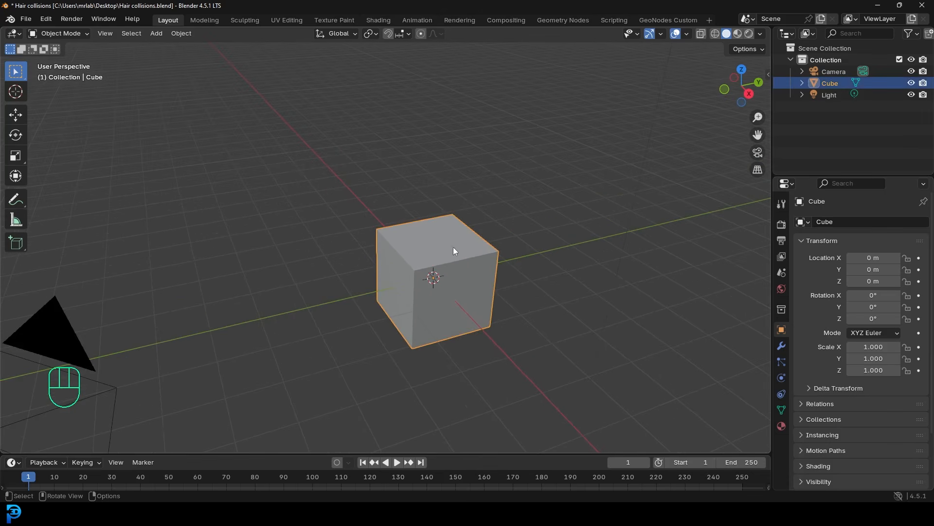
{"action": "left_click", "coordinate": [781, 346]}
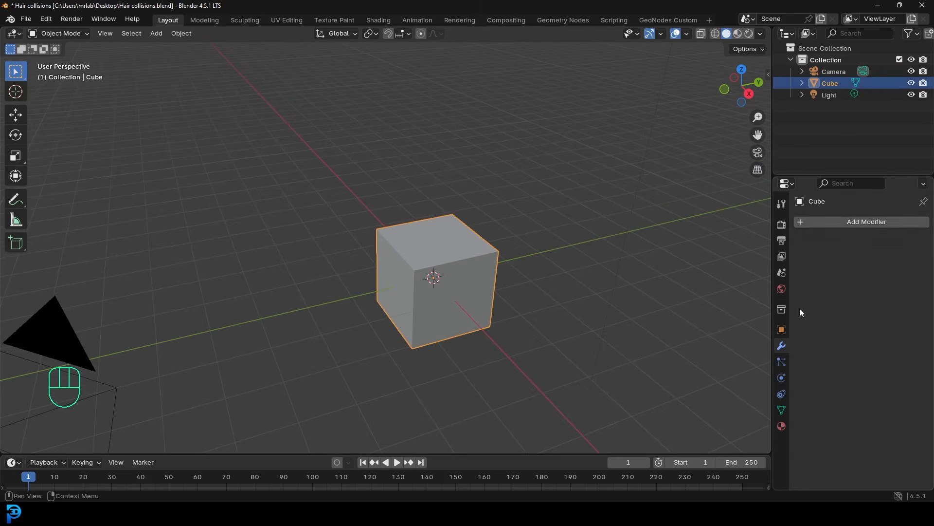
{"action": "left_click", "coordinate": [848, 221]}
{"action": "left_click", "coordinate": [843, 217]}
{"action": "type", "text": "sub"}
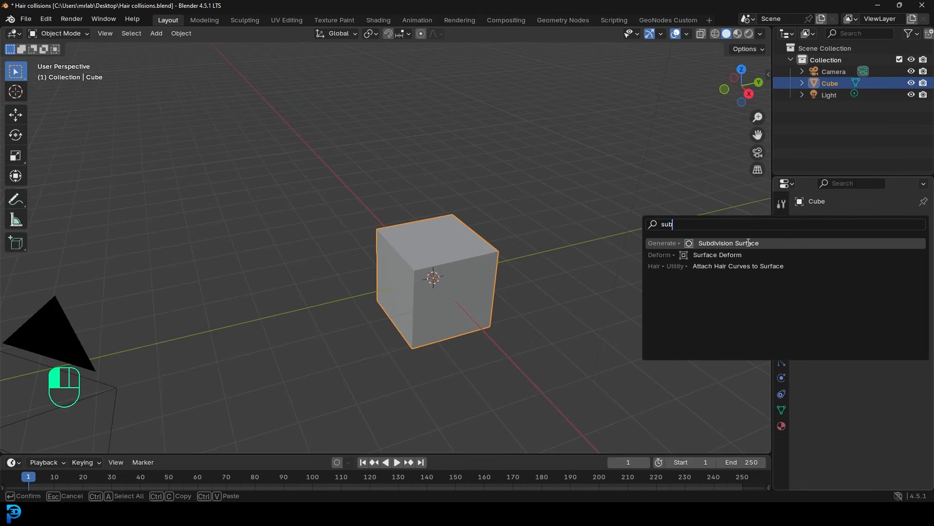
{"action": "left_click", "coordinate": [748, 243]}
{"action": "scroll", "coordinate": [485, 303], "scroll_direction": "up", "scroll_amount": 2}
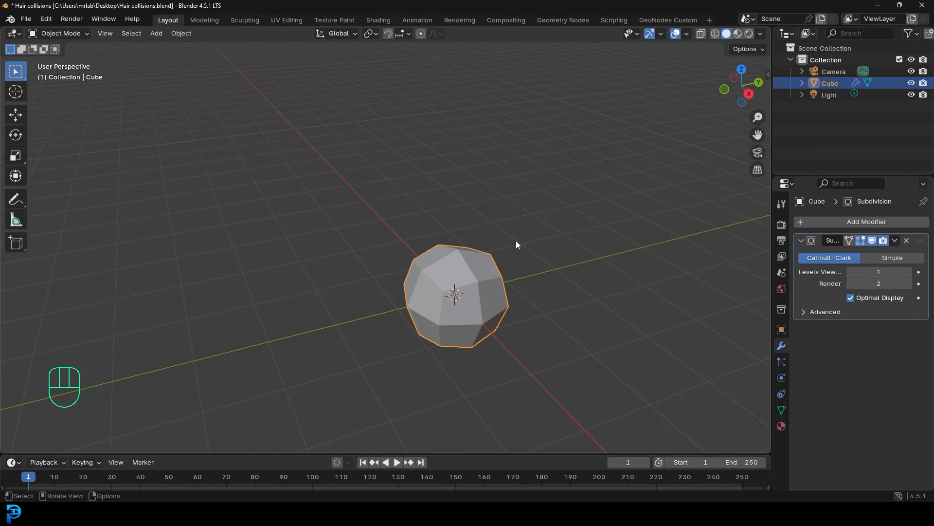
Raise the Subdivision Surface viewport levels to 4 and apply the modifier to the cube
{"action": "left_click", "coordinate": [909, 272]}
{"action": "left_click", "coordinate": [908, 272]}
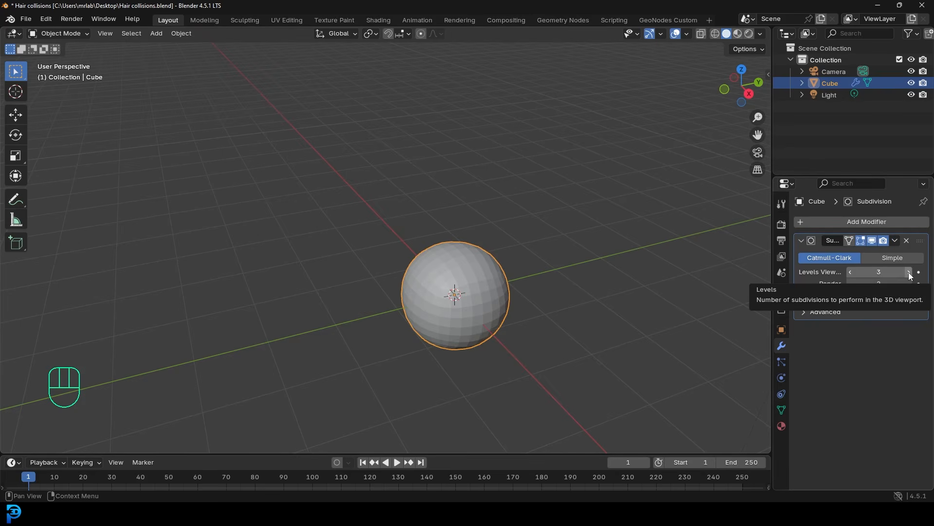
{"action": "left_click", "coordinate": [908, 272]}
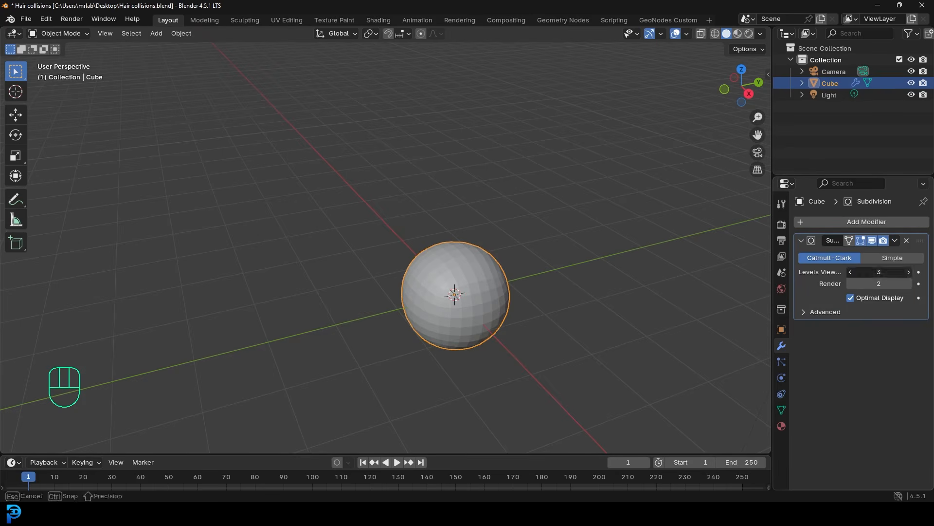
{"action": "left_click", "coordinate": [895, 240]}
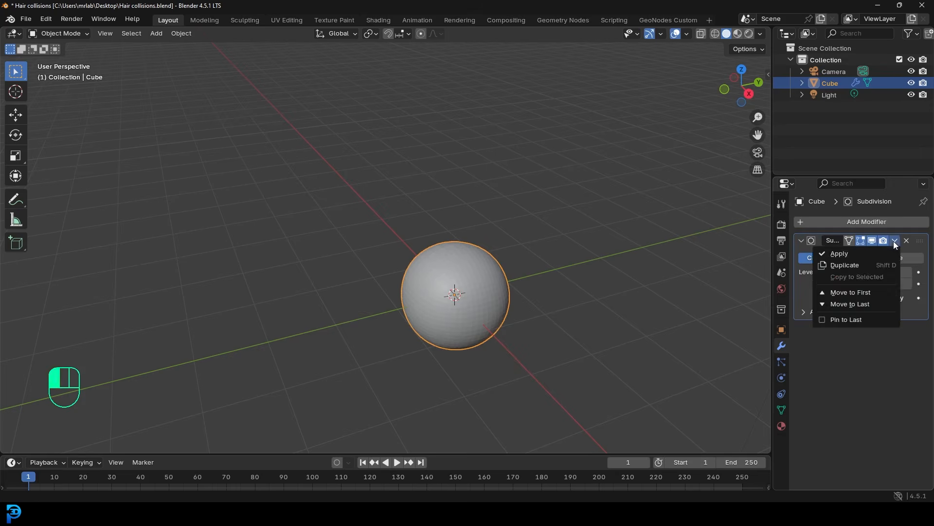
{"action": "left_click", "coordinate": [877, 253]}
Shade the subdivided cube smooth
{"action": "scroll", "coordinate": [526, 300], "scroll_direction": "up", "scroll_amount": 4}
{"action": "right_click", "coordinate": [521, 284]}
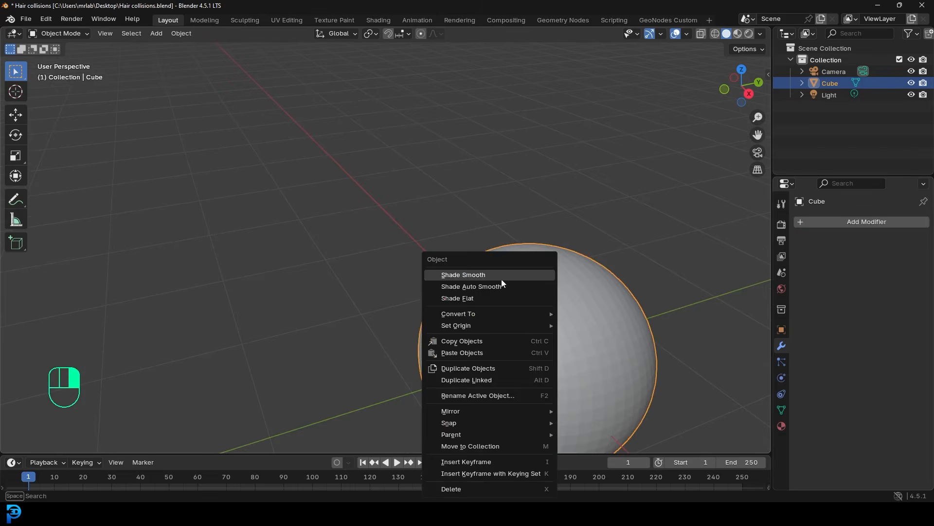
{"action": "left_click", "coordinate": [495, 277]}
{"action": "scroll", "coordinate": [559, 360], "scroll_direction": "down", "scroll_amount": 5}
{"action": "middle_click_drag", "start_coordinate": [570, 372], "coordinate": [533, 326]}
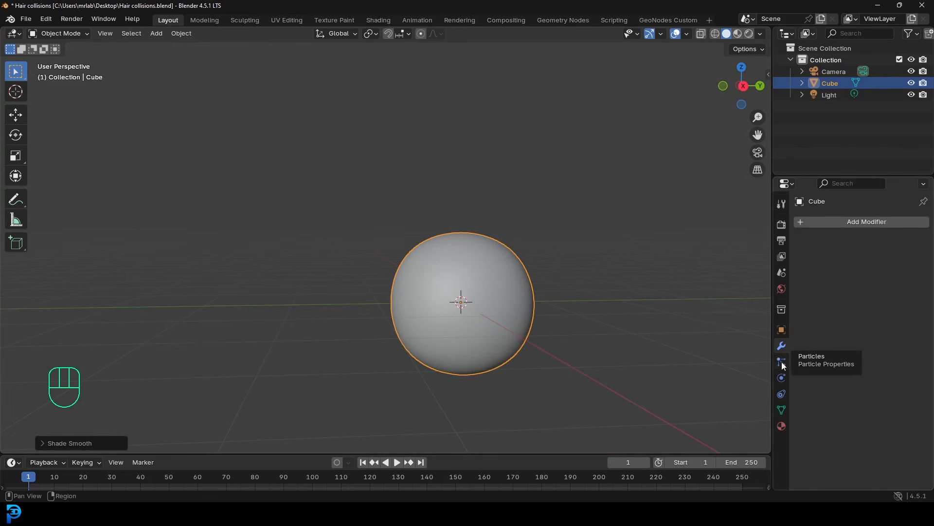
Inspect the sphere's mesh density in wireframe display and return to solid shading
{"action": "left_click", "coordinate": [781, 363]}
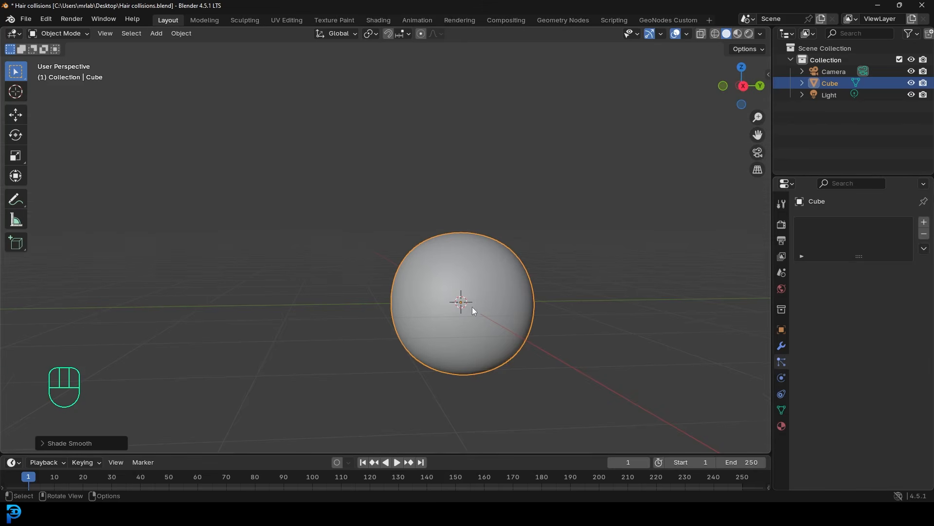
{"action": "middle_click_drag", "start_coordinate": [472, 306], "coordinate": [534, 314]}
{"action": "key", "text": "z"}
{"action": "left_click", "coordinate": [448, 308]}
{"action": "scroll", "coordinate": [494, 302], "scroll_direction": "up", "scroll_amount": 2}
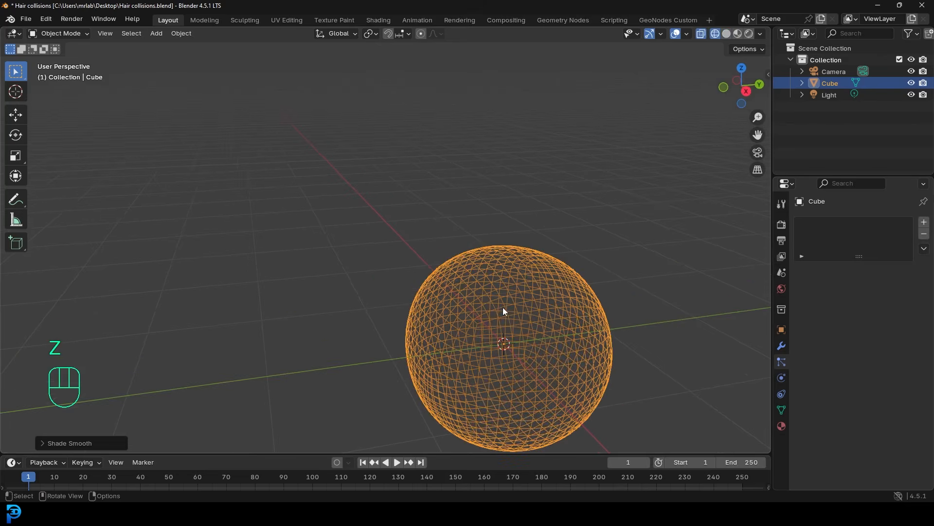
{"action": "middle_click_drag", "start_coordinate": [517, 287], "coordinate": [496, 369]}
{"action": "key", "text": "z"}
{"action": "left_click", "coordinate": [588, 331]}
Add a particle system of type Hair to the sphere and set the hair length to 0.52 m
{"action": "middle_click_drag", "start_coordinate": [534, 339], "coordinate": [519, 303]}
{"action": "scroll", "coordinate": [519, 303], "scroll_direction": "up", "scroll_amount": 3}
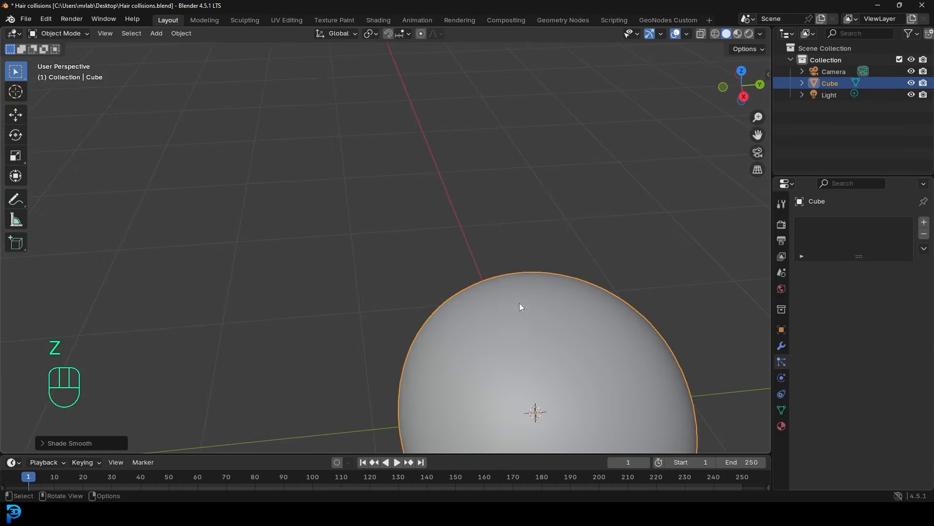
{"action": "middle_click_drag", "start_coordinate": [538, 334], "coordinate": [510, 330], "text": "shift"}
{"action": "scroll", "coordinate": [511, 330], "scroll_direction": "down", "scroll_amount": 4}
{"action": "scroll", "coordinate": [496, 246], "scroll_direction": "up", "scroll_amount": 2}
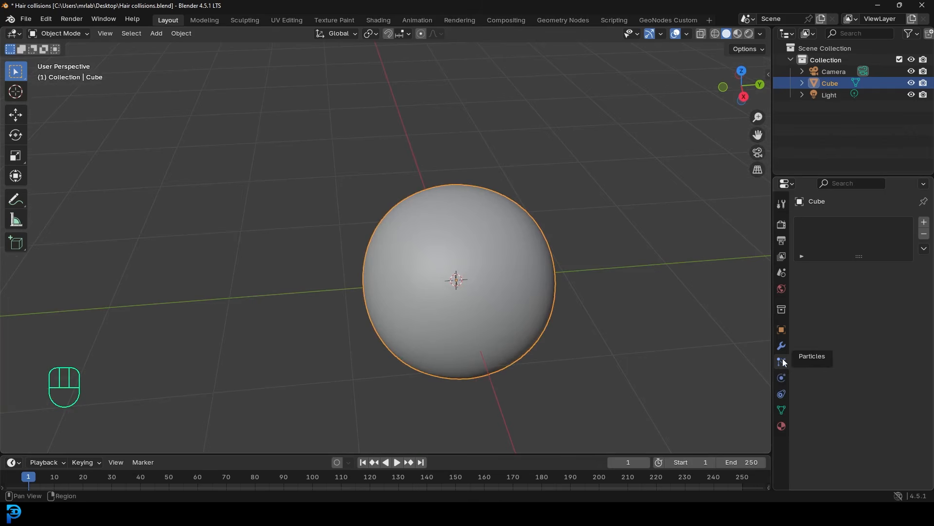
{"action": "left_click", "coordinate": [924, 223]}
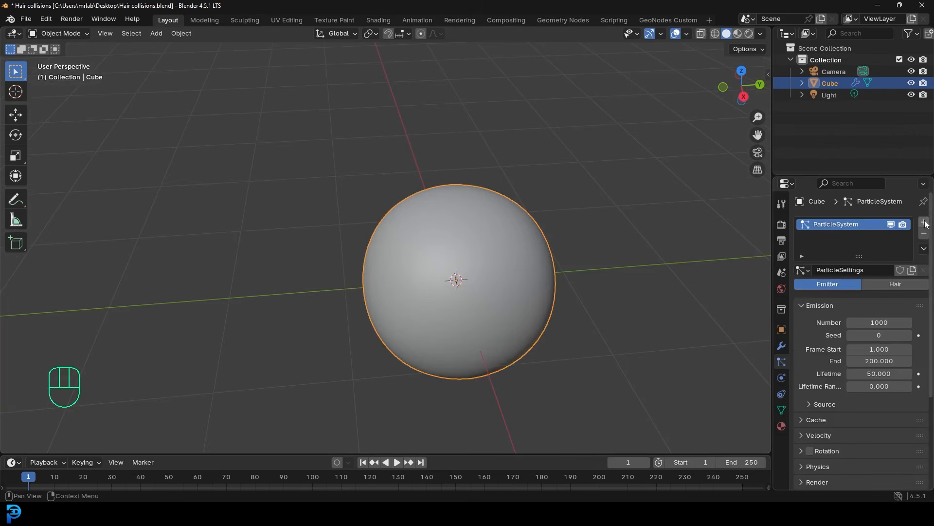
{"action": "left_click", "coordinate": [887, 280]}
{"action": "left_click_drag", "start_coordinate": [907, 360], "coordinate": [851, 359]}
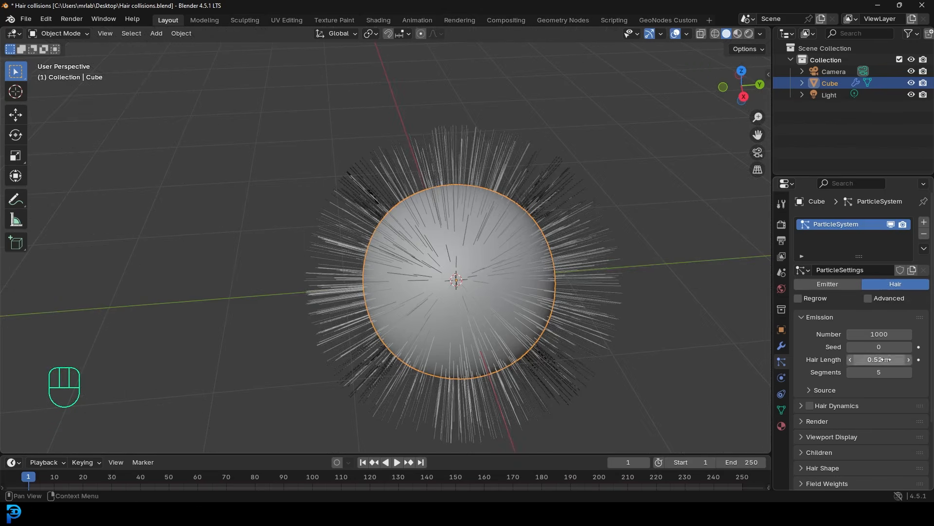
Enable Interpolated children for the sphere's hair
{"action": "middle_click_drag", "start_coordinate": [584, 294], "coordinate": [565, 225]}
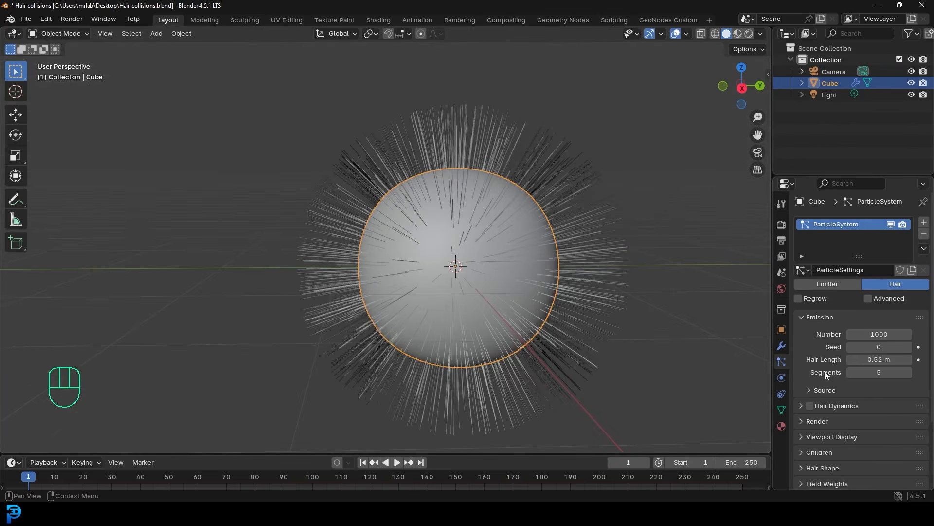
{"action": "scroll", "coordinate": [819, 419], "scroll_direction": "down", "scroll_amount": 3}
{"action": "left_click", "coordinate": [813, 405]}
{"action": "scroll", "coordinate": [816, 408], "scroll_direction": "down", "scroll_amount": 3}
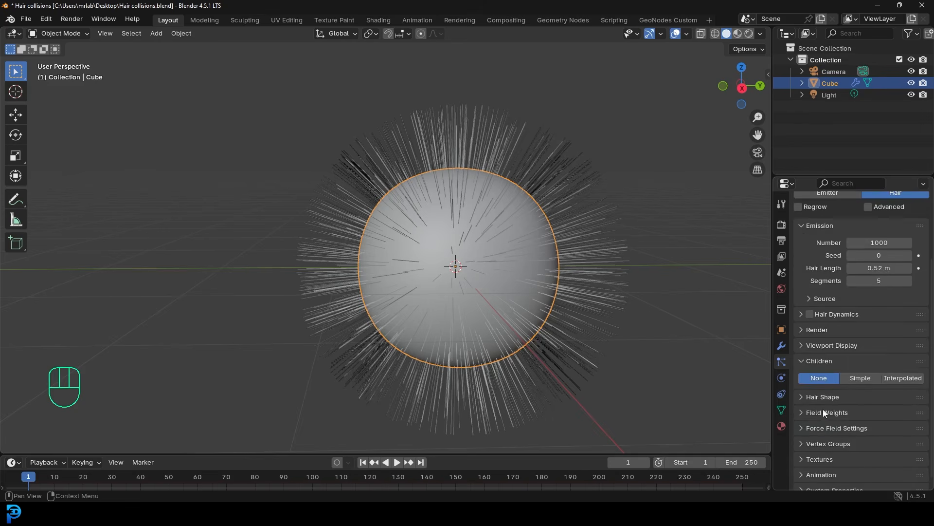
{"action": "left_click", "coordinate": [902, 379]}
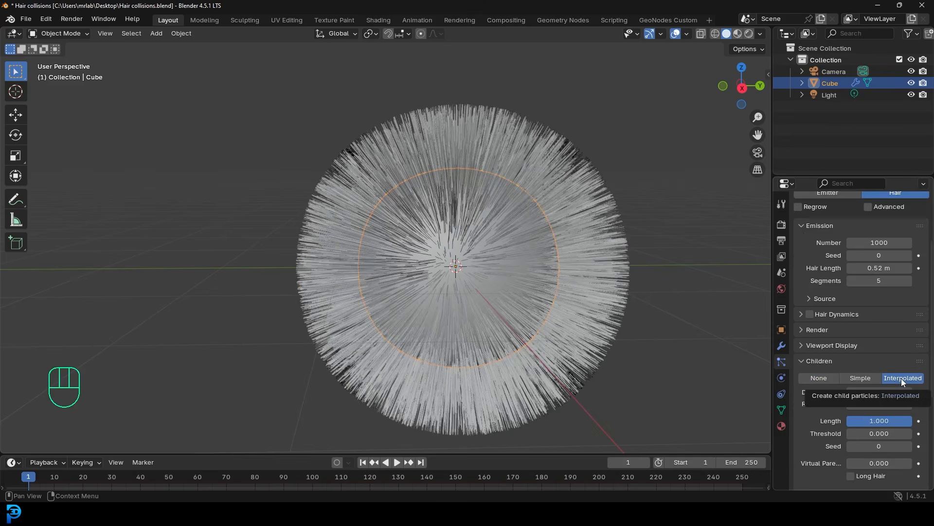
Set the hair's viewport strand steps to 4 and enable B-Spline for its render path
{"action": "left_click", "coordinate": [799, 345]}
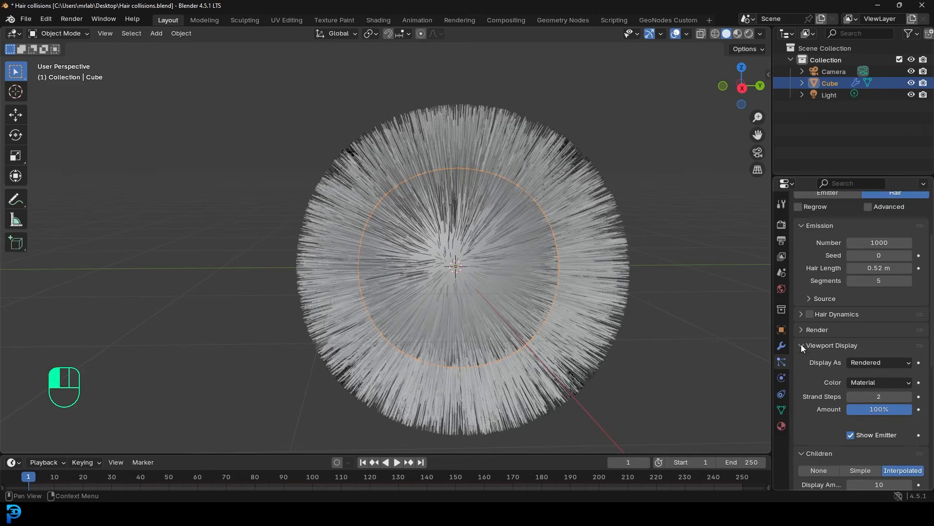
{"action": "double_click", "coordinate": [908, 397]}
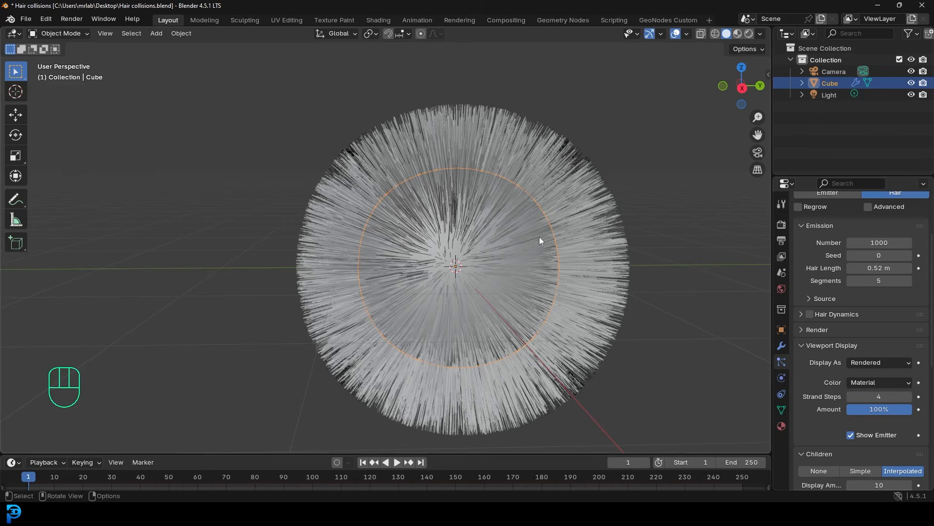
{"action": "left_click", "coordinate": [817, 329]}
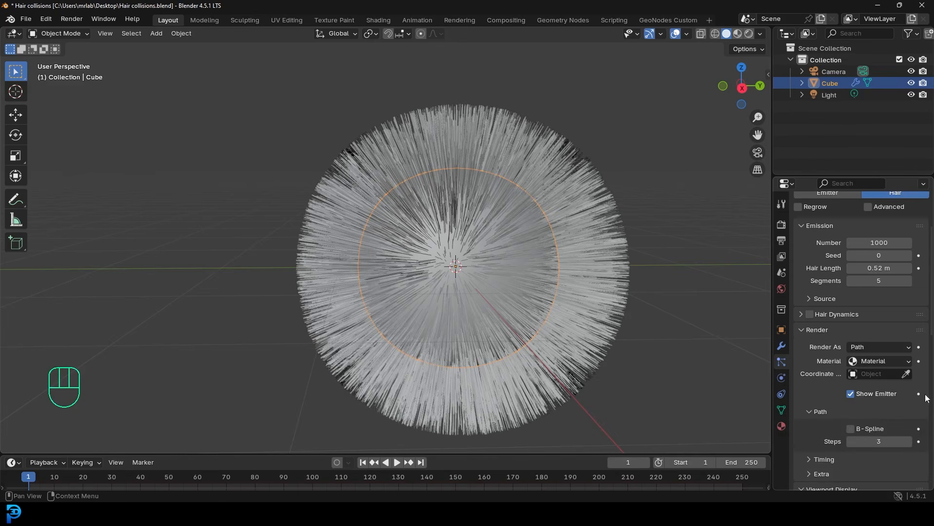
{"action": "left_click", "coordinate": [851, 428]}
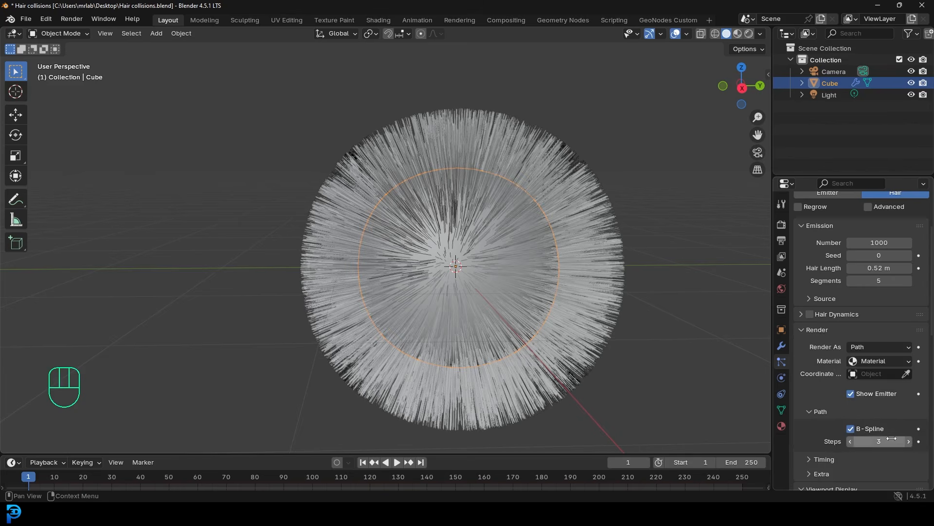
Set the hair emission number to 250
{"action": "scroll", "coordinate": [848, 347], "scroll_direction": "up", "scroll_amount": 5}
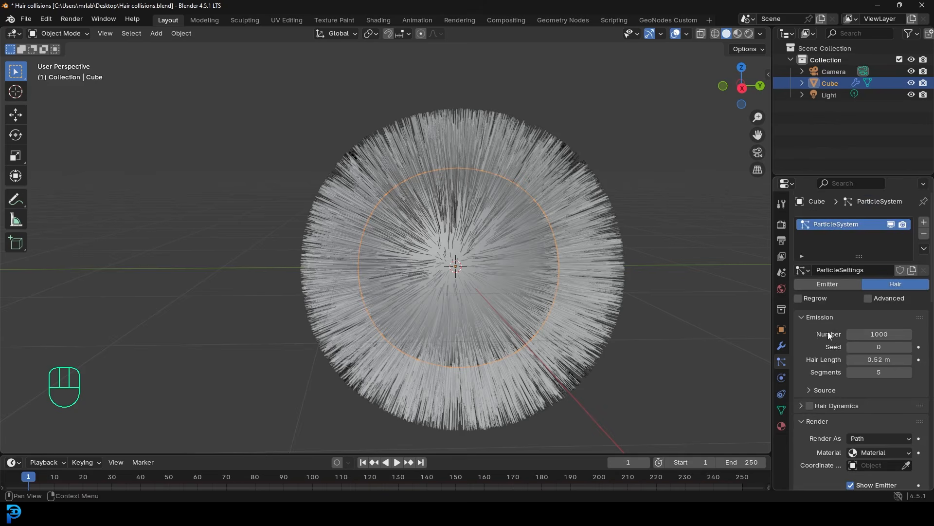
{"action": "left_click", "coordinate": [874, 334]}
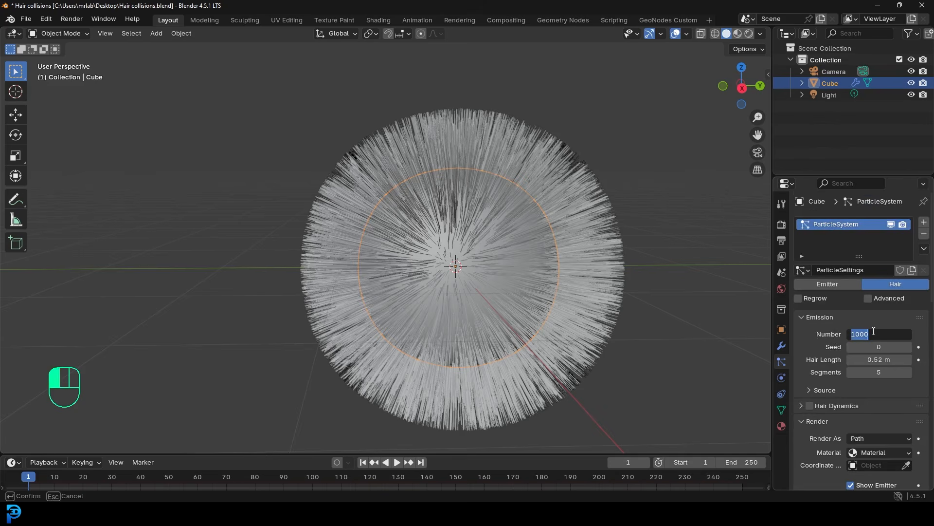
{"action": "type", "text": "250"}
{"action": "key", "text": "Return"}
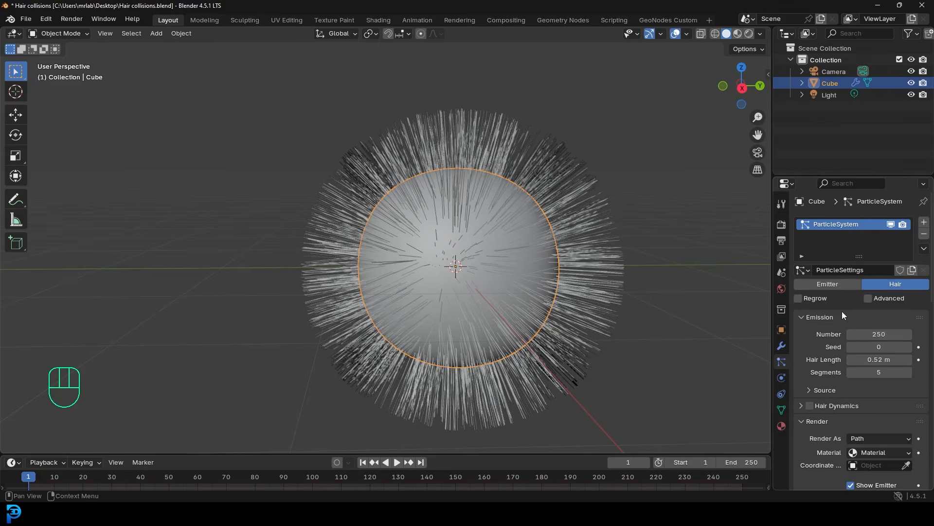
Play the animation briefly to check how the hair behaves, viewing it from the side, and stop it
{"action": "middle_click_drag", "start_coordinate": [453, 225], "coordinate": [464, 265]}
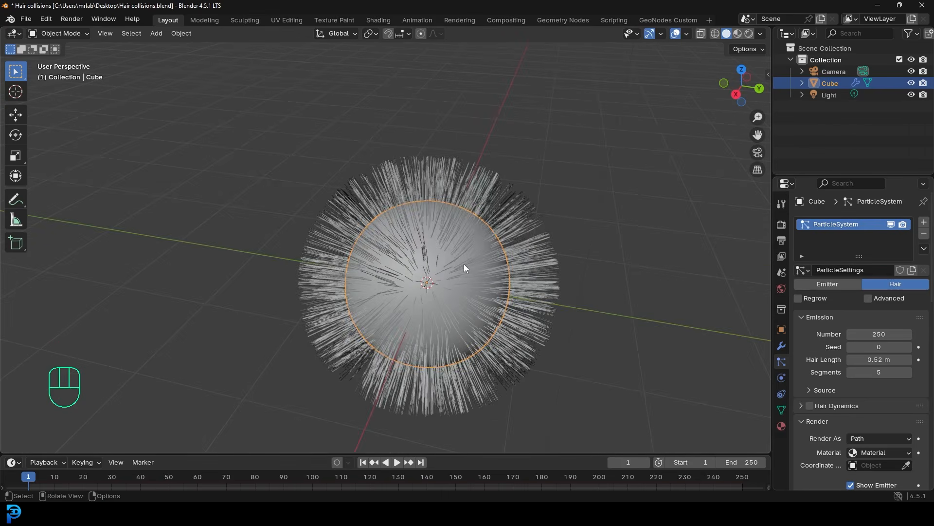
{"action": "key", "text": "space"}
{"action": "middle_click_drag", "start_coordinate": [376, 304], "coordinate": [393, 273]}
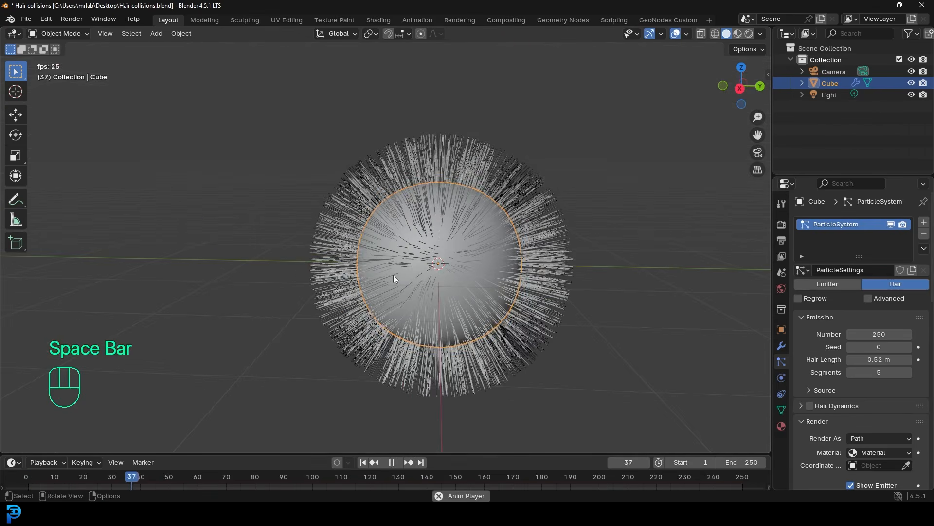
{"action": "key", "text": "space"}
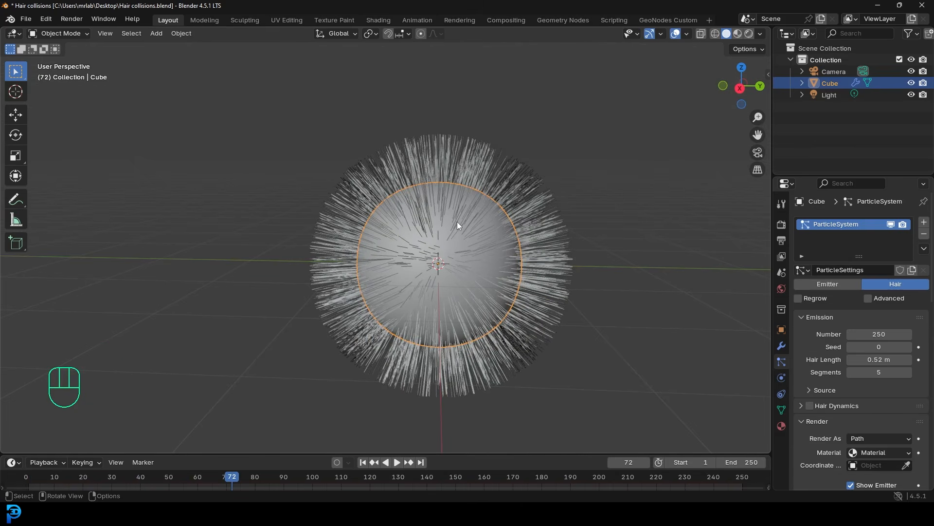
Save the file and enable Hair Dynamics for the sphere's particle system
{"action": "key", "text": "ctrl+s"}
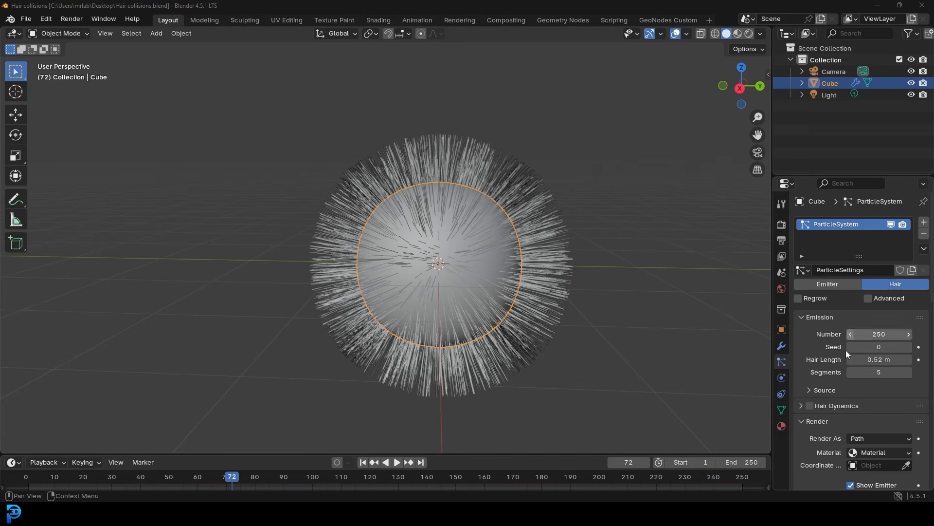
{"action": "scroll", "coordinate": [821, 363], "scroll_direction": "down", "scroll_amount": 2}
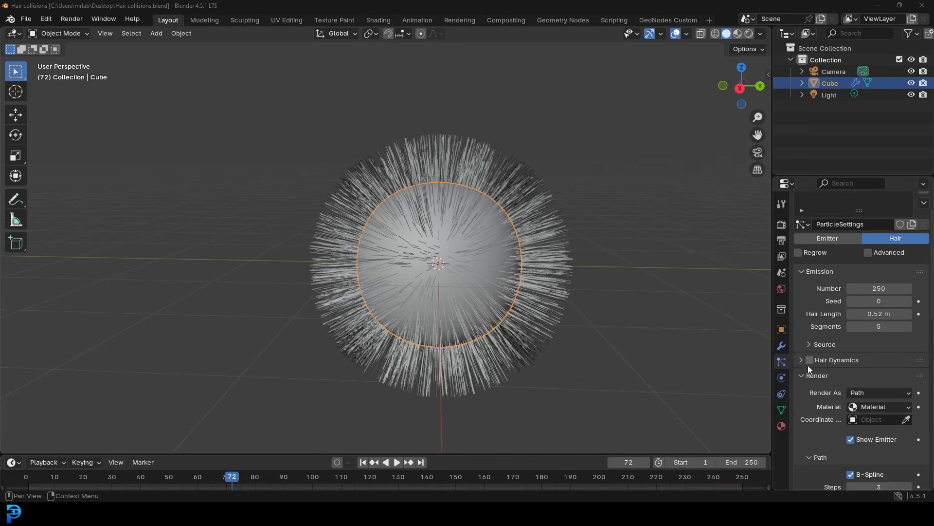
{"action": "left_click", "coordinate": [810, 361]}
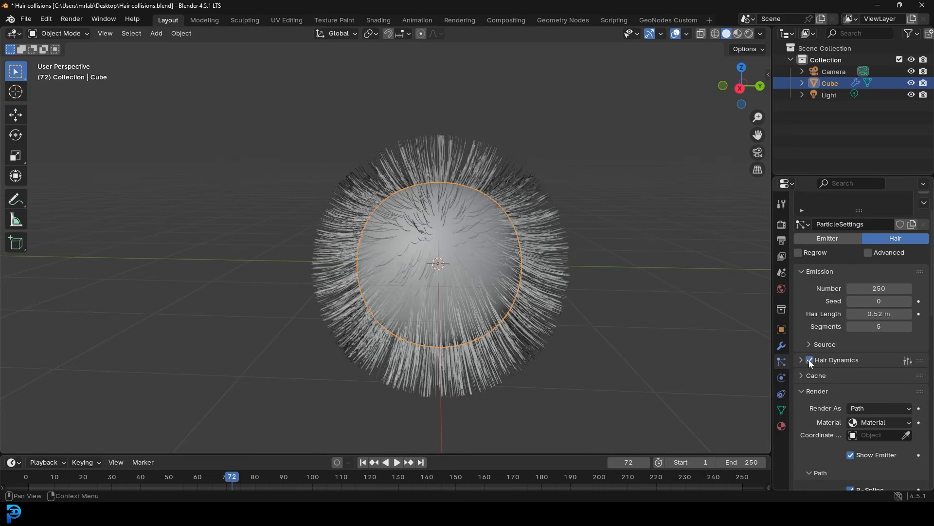
Enlarge the timeline, play the simulation from frame 0, and examine closely how the hair falls against the sphere
{"action": "left_click_drag", "start_coordinate": [435, 454], "coordinate": [368, 374]}
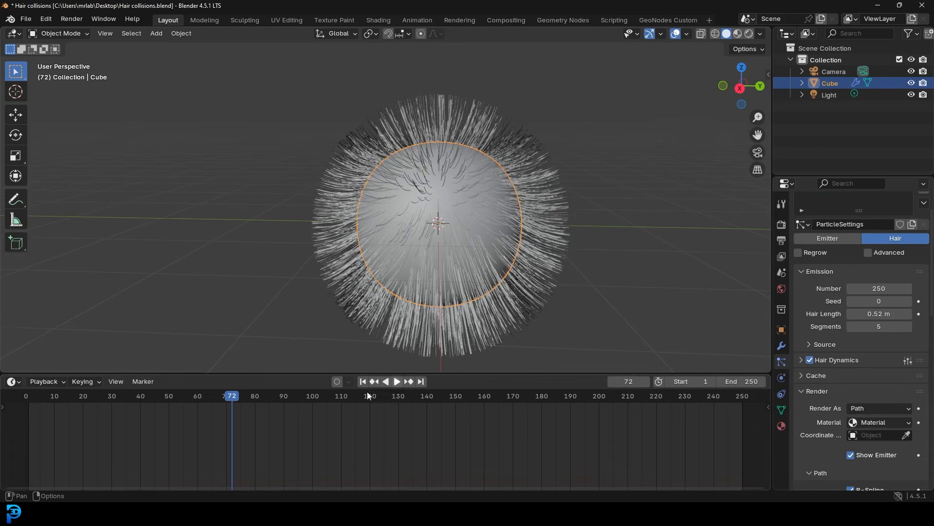
{"action": "left_click_drag", "start_coordinate": [233, 397], "coordinate": [27, 439]}
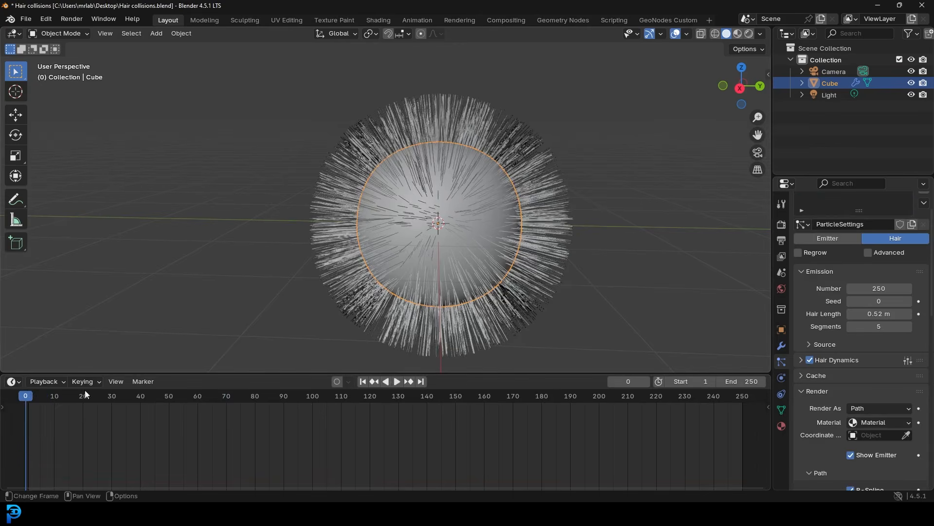
{"action": "key", "text": "space"}
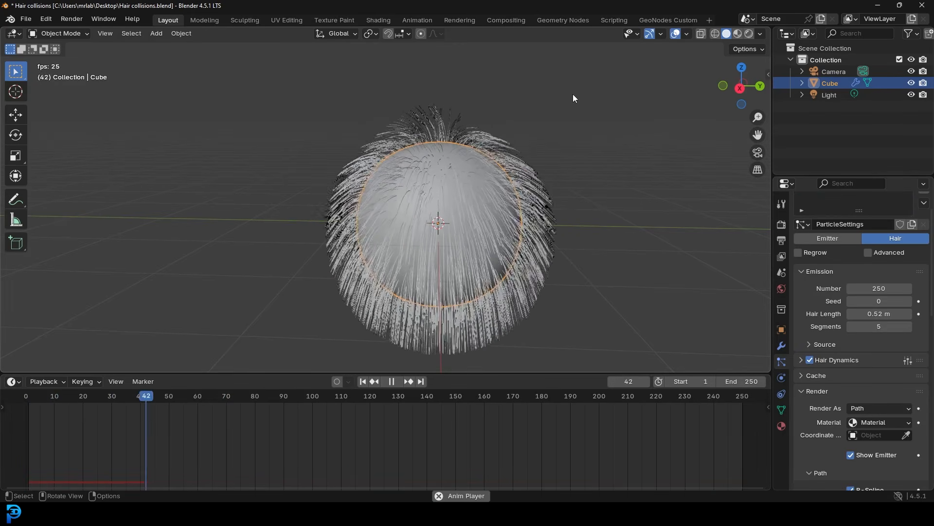
{"action": "key", "text": "space"}
{"action": "scroll", "coordinate": [505, 118], "scroll_direction": "up", "scroll_amount": 3}
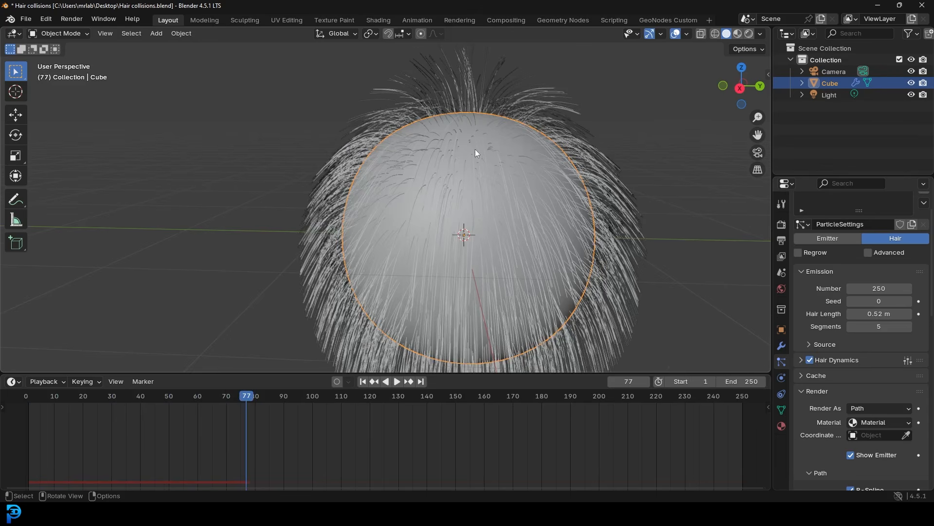
{"action": "scroll", "coordinate": [521, 127], "scroll_direction": "up", "scroll_amount": 4}
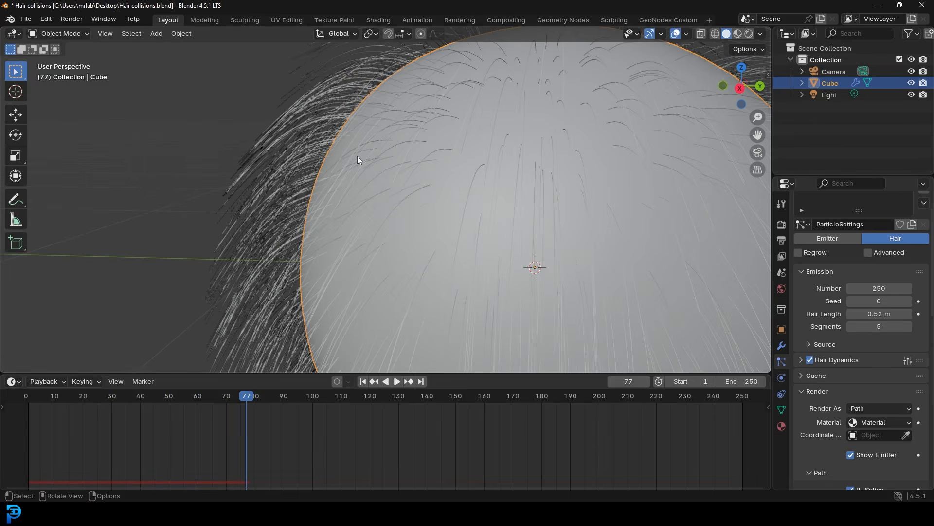
Add Collision physics to the sphere
{"action": "left_click", "coordinate": [781, 378]}
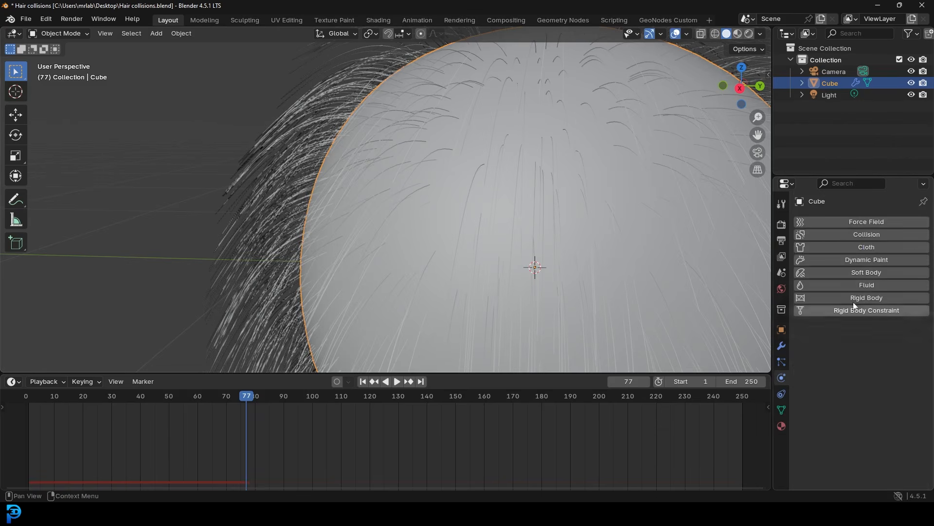
{"action": "left_click", "coordinate": [844, 234]}
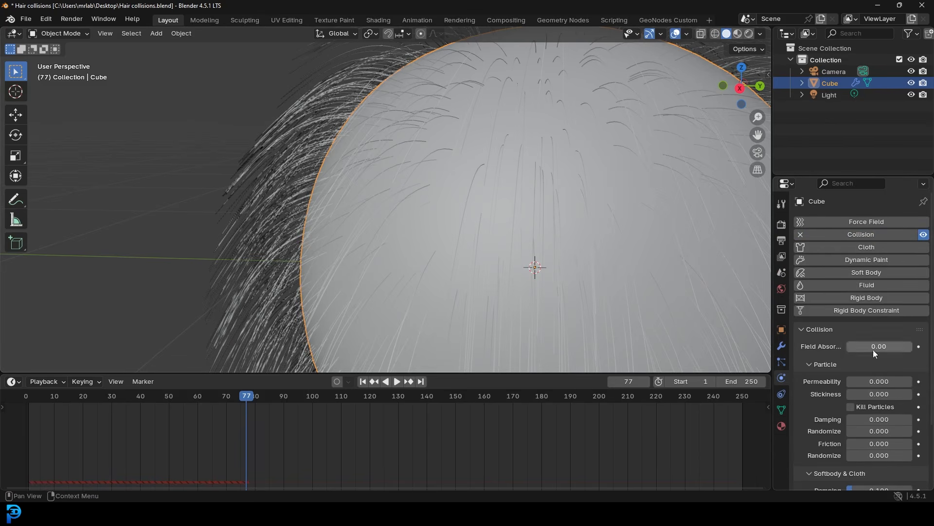
Replay the simulation from the first frame to check the hair against the sphere's surface, and stop it
{"action": "left_click", "coordinate": [782, 362]}
{"action": "scroll", "coordinate": [466, 168], "scroll_direction": "down", "scroll_amount": 6}
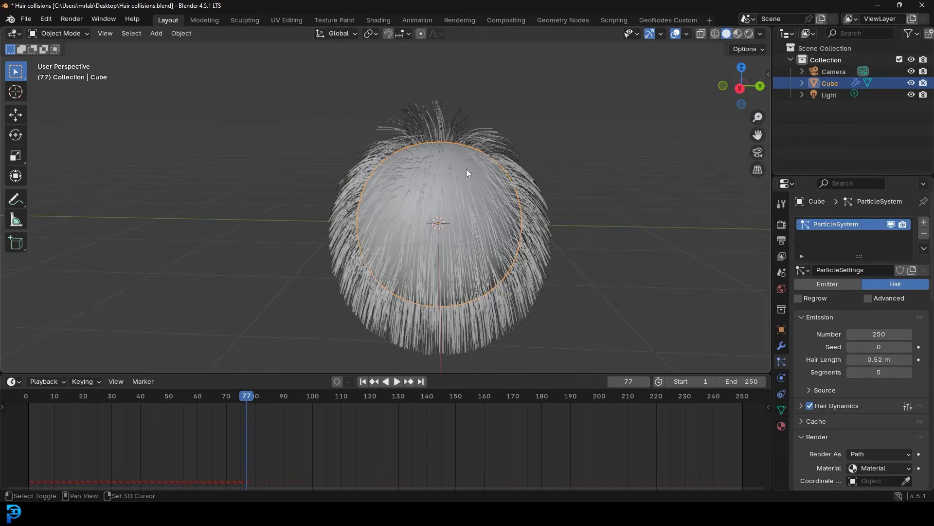
{"action": "key", "text": "shift+Left"}
{"action": "key", "text": "space"}
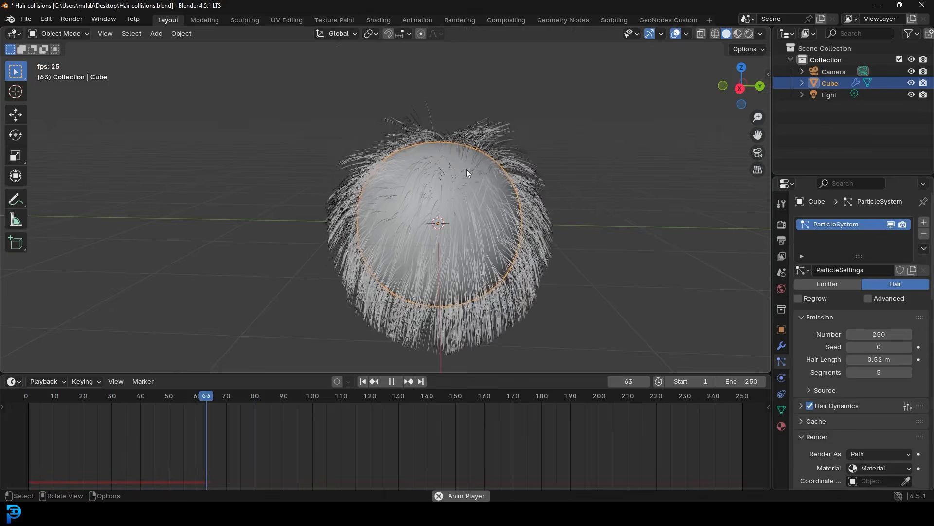
{"action": "key", "text": "space"}
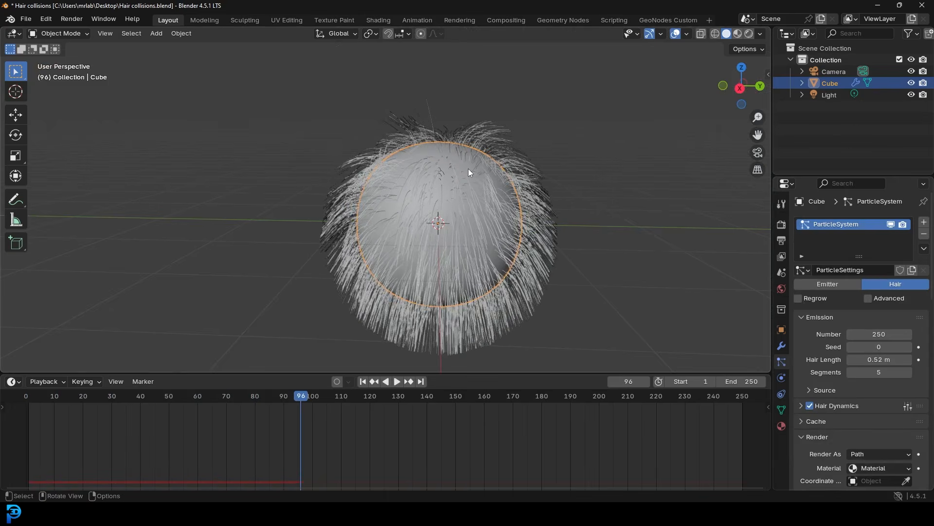
Switch to the front view, make the timeline taller and return the animation to frame 1
{"action": "key", "text": "KP_1"}
{"action": "scroll", "coordinate": [384, 115], "scroll_direction": "down", "scroll_amount": 2}
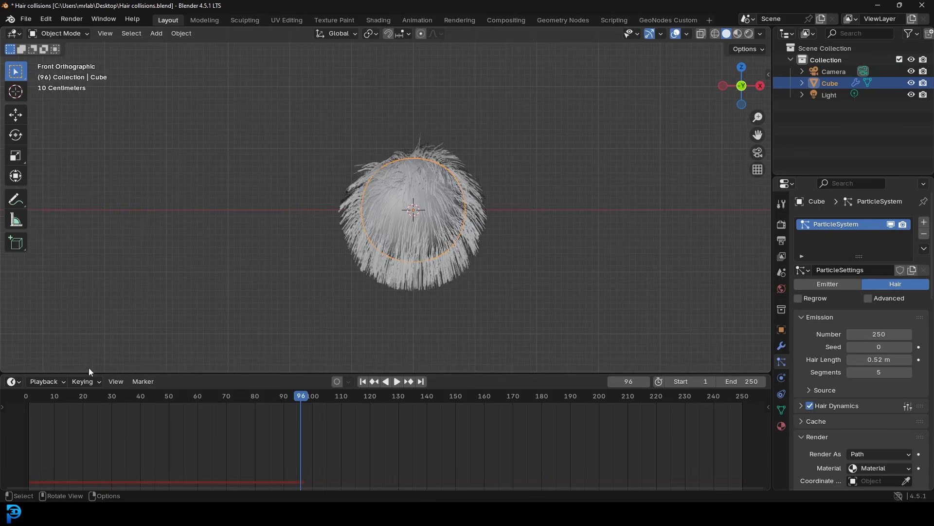
{"action": "left_click_drag", "start_coordinate": [88, 373], "coordinate": [93, 358]}
{"action": "left_click_drag", "start_coordinate": [301, 383], "coordinate": [28, 403]}
{"action": "scroll", "coordinate": [428, 197], "scroll_direction": "up", "scroll_amount": 1}
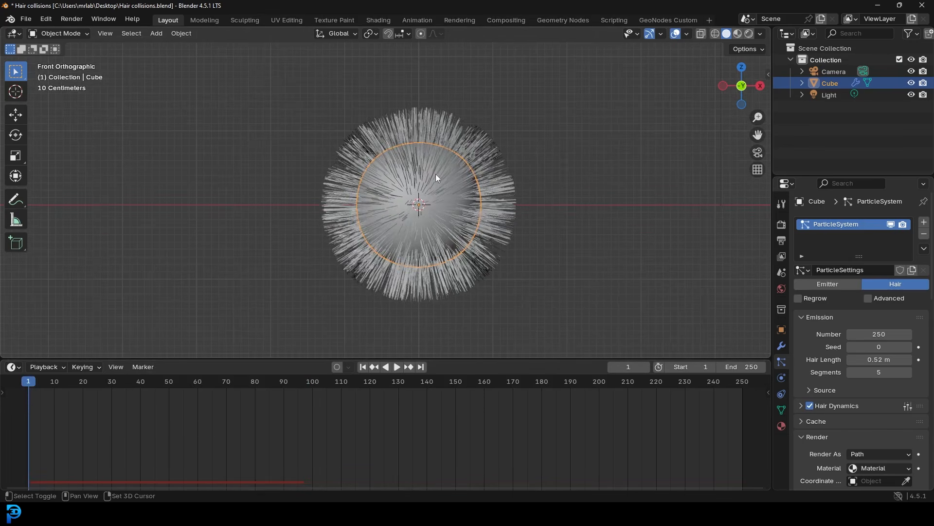
Add a torus mesh around the sphere and scale it up so its hole clears the sphere but overlaps the hair
{"action": "key", "text": "shift+a"}
{"action": "mouse_move", "coordinate": [399, 191]}
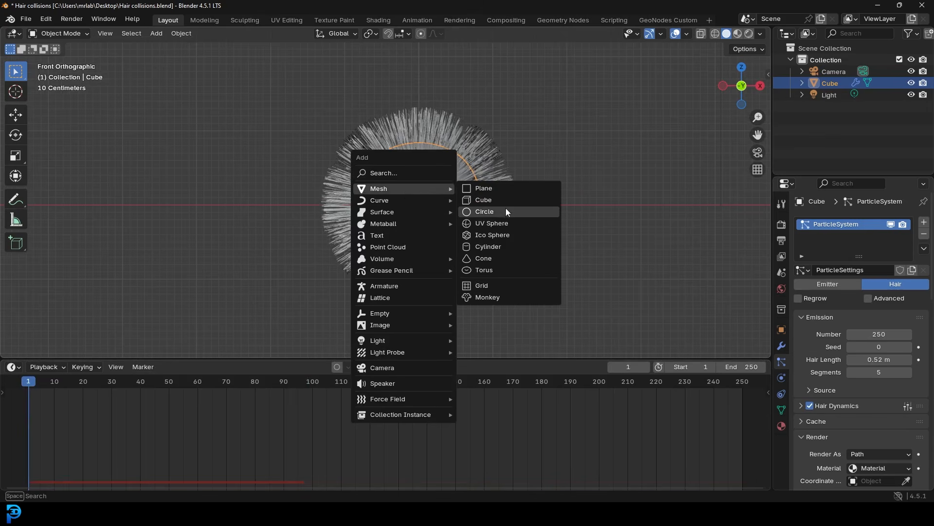
{"action": "mouse_move", "coordinate": [524, 240]}
{"action": "middle_mouse_down"}
{"action": "mouse_move", "coordinate": [488, 212]}
{"action": "mouse_move", "coordinate": [492, 244]}
{"action": "mouse_move", "coordinate": [516, 230]}
{"action": "middle_mouse_up"}
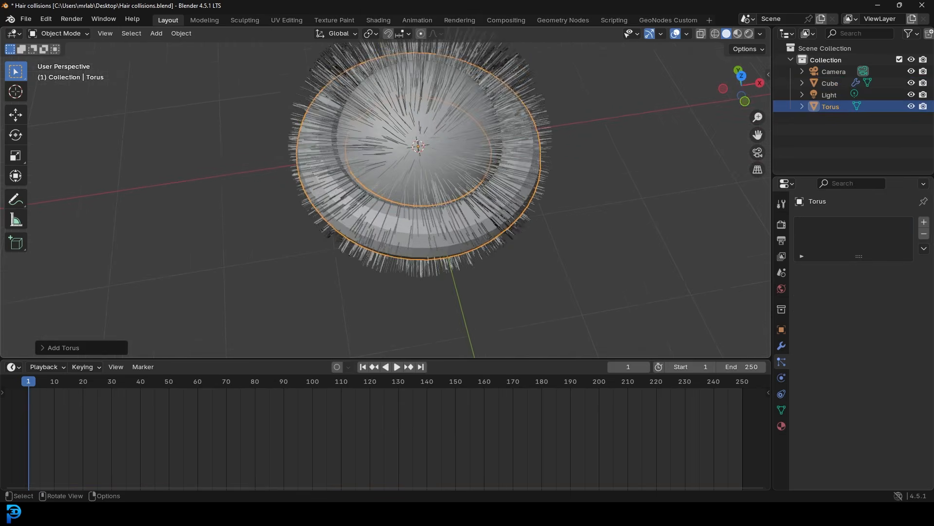
{"action": "key", "text": "s"}
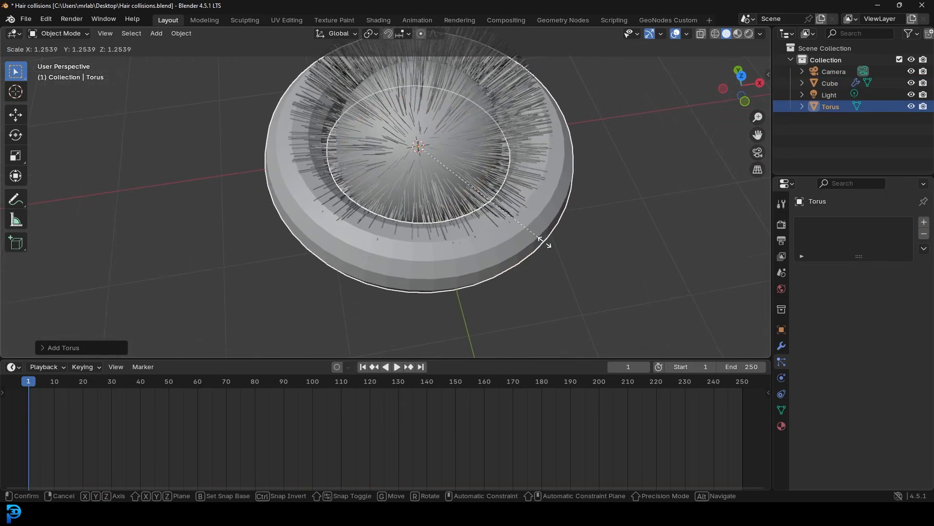
{"action": "left_click", "coordinate": [523, 206]}
Inspect the gap between the torus's inner rim and the sphere in wireframe from above, and return to solid shading
{"action": "key", "text": "KP_7"}
{"action": "middle_click_drag", "start_coordinate": [495, 208], "coordinate": [509, 329]}
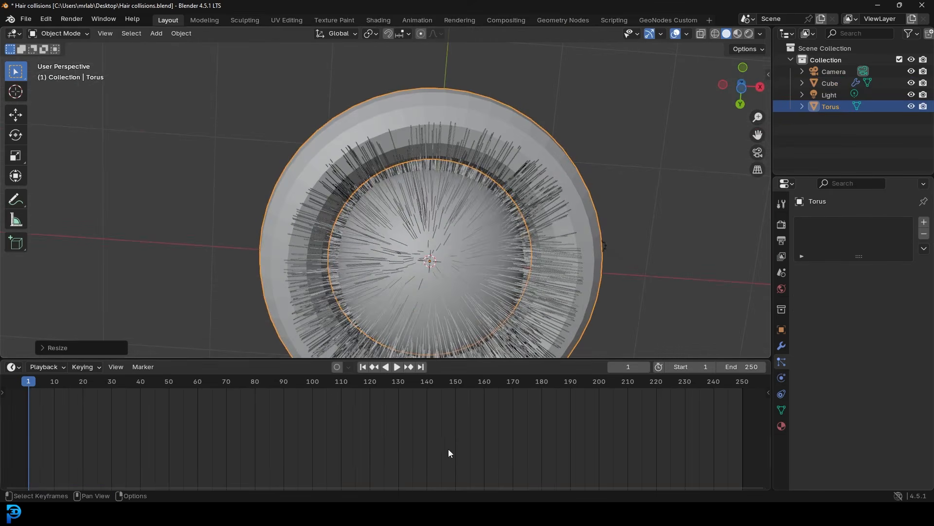
{"action": "scroll", "coordinate": [448, 453], "scroll_direction": "up", "scroll_amount": 1}
{"action": "scroll", "coordinate": [480, 215], "scroll_direction": "up", "scroll_amount": 3}
{"action": "key", "text": "z"}
{"action": "left_click", "coordinate": [389, 148]}
{"action": "scroll", "coordinate": [389, 148], "scroll_direction": "up", "scroll_amount": 3}
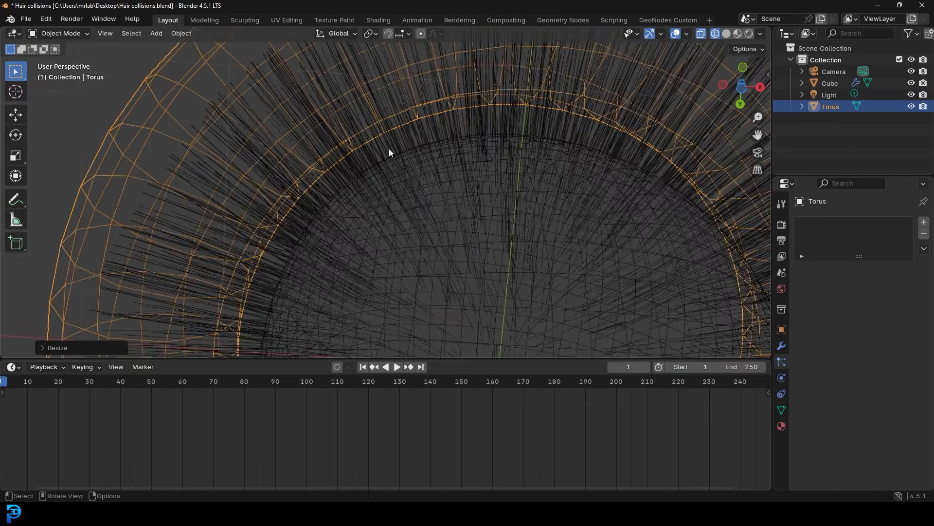
{"action": "scroll", "coordinate": [410, 119], "scroll_direction": "up", "scroll_amount": 3}
{"action": "scroll", "coordinate": [506, 132], "scroll_direction": "down", "scroll_amount": 5}
{"action": "key", "text": "z"}
{"action": "left_click", "coordinate": [559, 136]}
{"action": "middle_click_drag", "start_coordinate": [559, 135], "coordinate": [541, 269]}
{"action": "scroll", "coordinate": [486, 218], "scroll_direction": "up", "scroll_amount": 3}
Give the torus a level 2 subdivision surface and shade it smooth
{"action": "key", "text": "ctrl+2"}
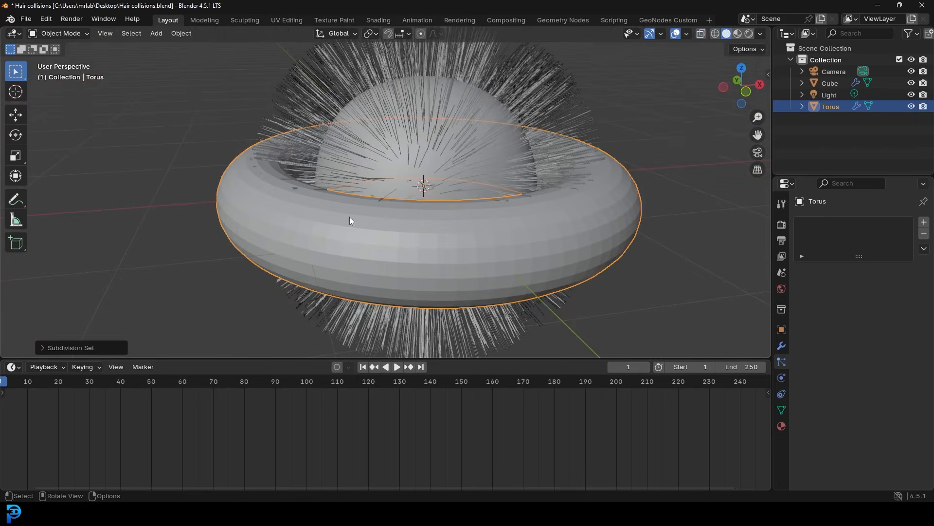
{"action": "right_click", "coordinate": [243, 164]}
{"action": "left_click", "coordinate": [215, 162]}
Raise the torus about 1.86 m along Z above the hairy sphere and keyframe it at frame 1
{"action": "scroll", "coordinate": [306, 197], "scroll_direction": "down", "scroll_amount": 3}
{"action": "middle_click_drag", "start_coordinate": [346, 214], "coordinate": [389, 241]}
{"action": "scroll", "coordinate": [390, 244], "scroll_direction": "down", "scroll_amount": 2}
{"action": "key", "text": "g"}
{"action": "key", "text": "z"}
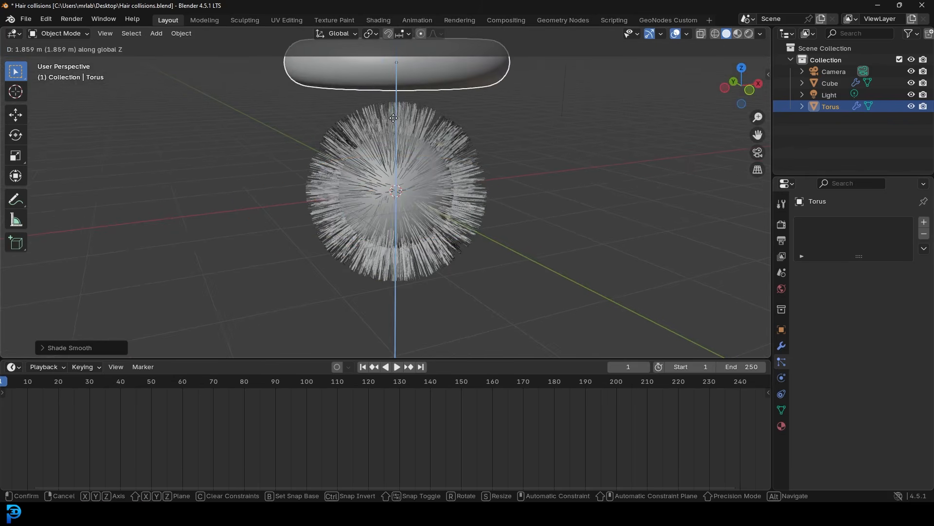
{"action": "left_click", "coordinate": [393, 117]}
{"action": "middle_click_drag", "start_coordinate": [402, 110], "coordinate": [402, 162]}
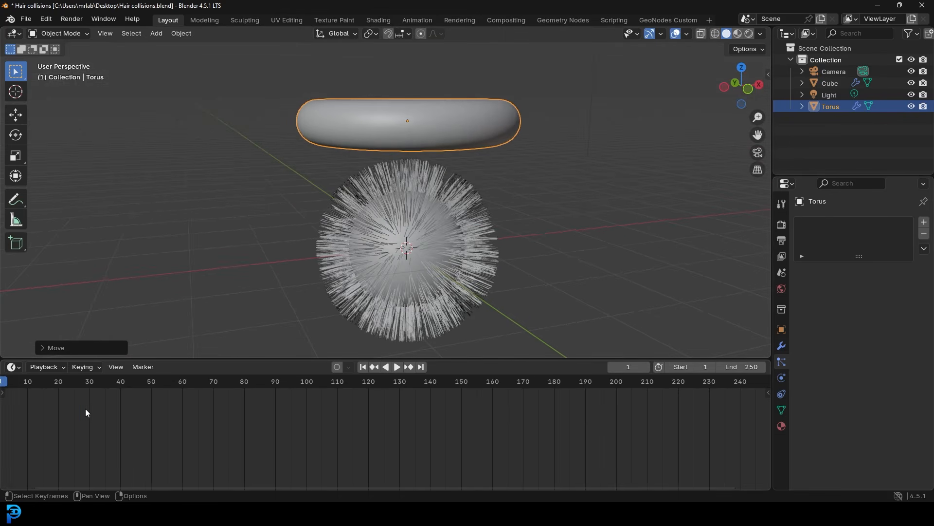
{"action": "key", "text": "Home"}
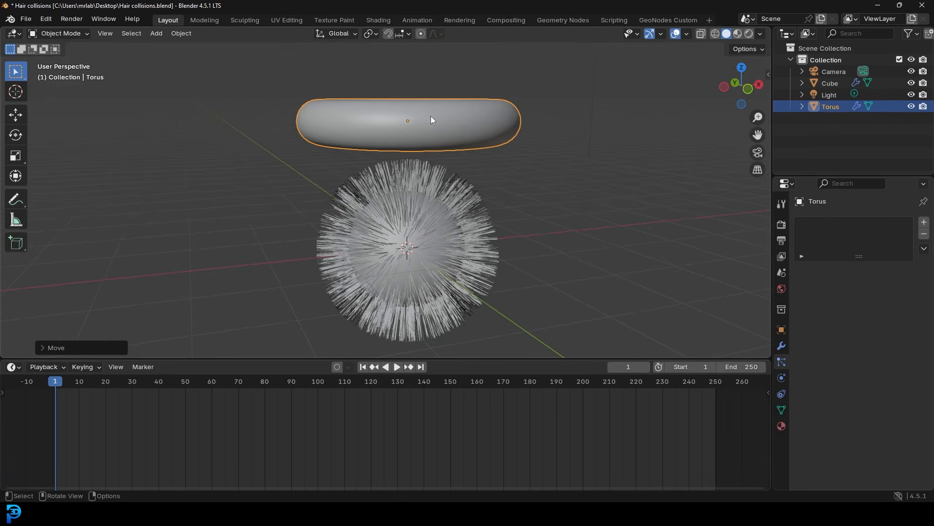
{"action": "key", "text": "i"}
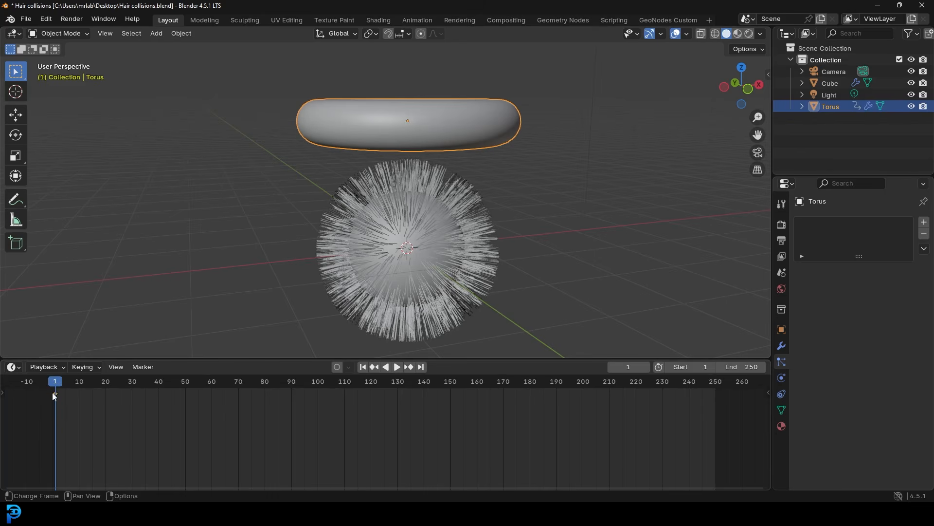
At frame 70, lower the torus along Z to below the hairy sphere and keyframe it
{"action": "left_click_drag", "start_coordinate": [57, 383], "coordinate": [239, 410]}
{"action": "scroll", "coordinate": [443, 255], "scroll_direction": "down", "scroll_amount": 2}
{"action": "key", "text": "g"}
{"action": "key", "text": "z"}
{"action": "left_click", "coordinate": [432, 101]}
{"action": "scroll", "coordinate": [399, 244], "scroll_direction": "down", "scroll_amount": 1}
{"action": "middle_click_drag", "start_coordinate": [392, 258], "coordinate": [389, 228]}
{"action": "middle_click_drag", "start_coordinate": [417, 292], "coordinate": [407, 196], "text": "shift"}
{"action": "scroll", "coordinate": [410, 229], "scroll_direction": "up", "scroll_amount": 4}
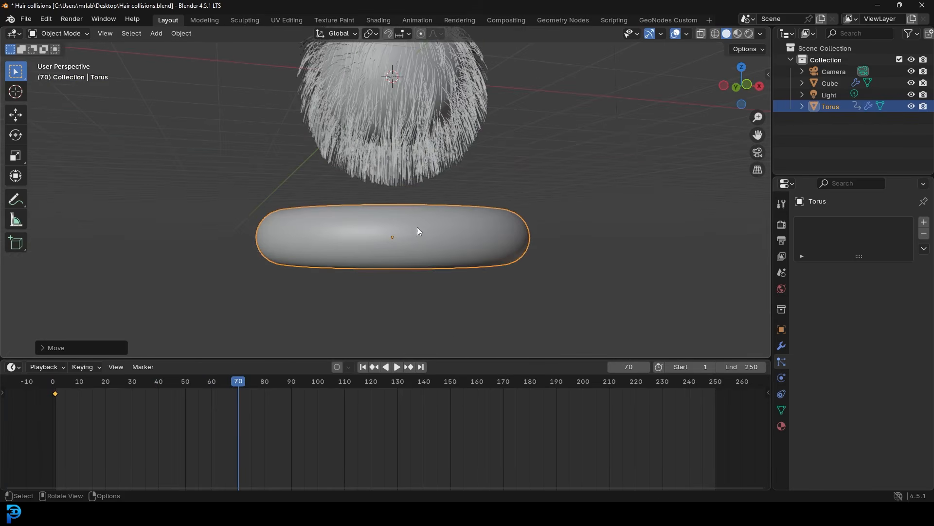
{"action": "middle_click_drag", "start_coordinate": [418, 206], "coordinate": [418, 213]}
{"action": "key", "text": "i"}
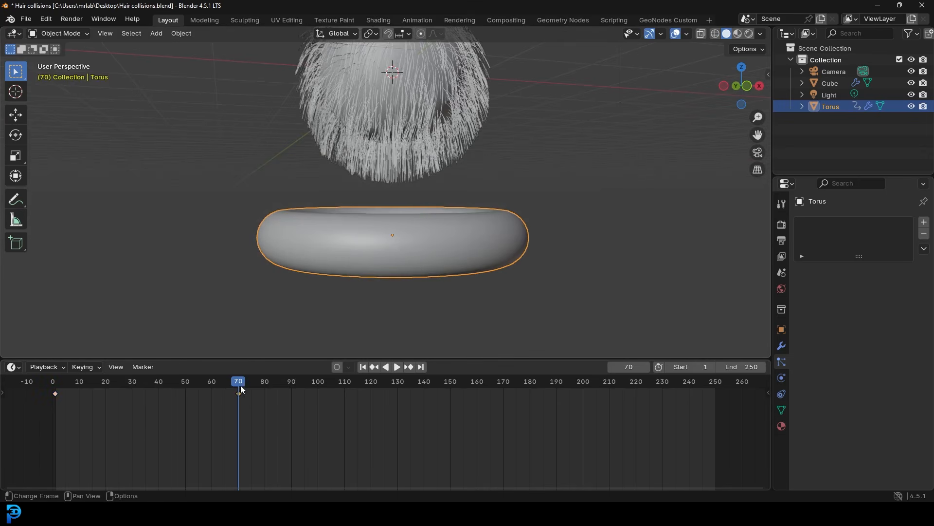
Keyframe the torus in the same place at frame 90 and duplicate its frame 1 keyframe to frame 130
{"action": "left_click_drag", "start_coordinate": [240, 385], "coordinate": [290, 394]}
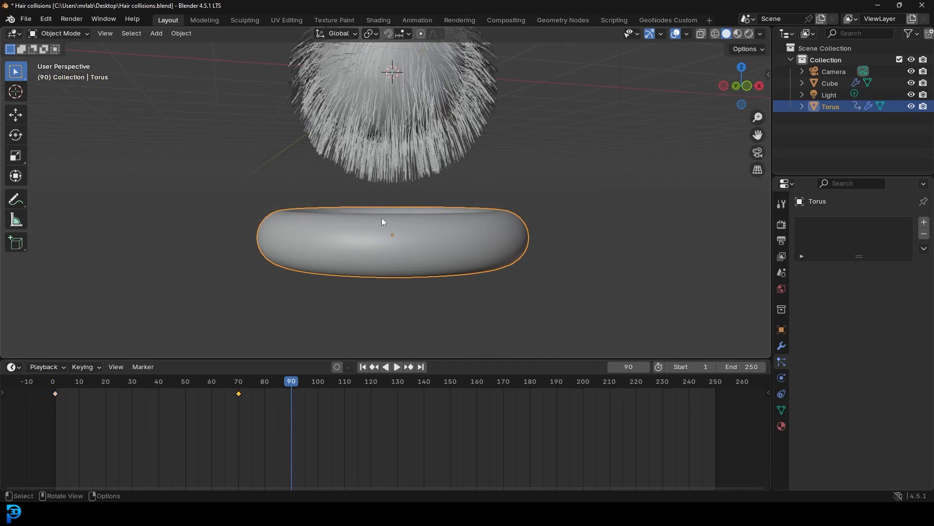
{"action": "key", "text": "i"}
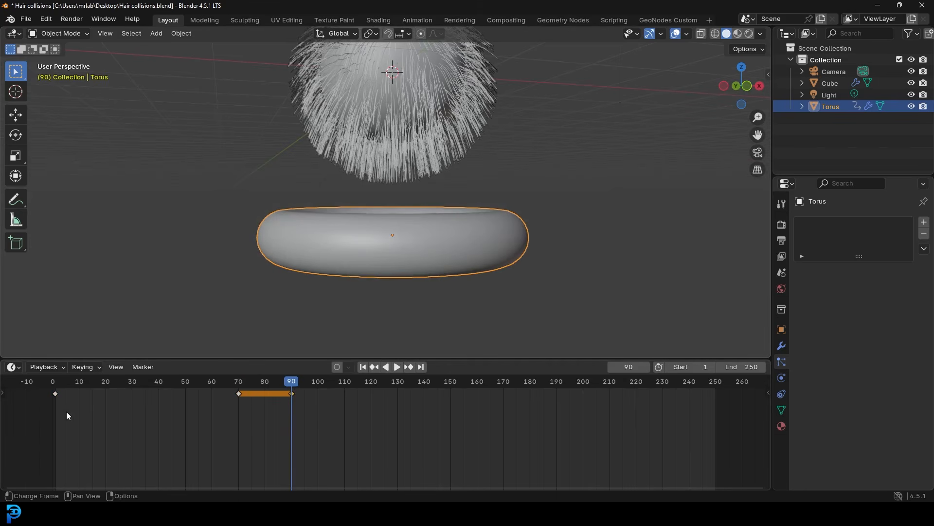
{"action": "left_click", "coordinate": [51, 392]}
{"action": "left_click_drag", "start_coordinate": [69, 406], "coordinate": [404, 429]}
{"action": "left_click", "coordinate": [399, 428]}
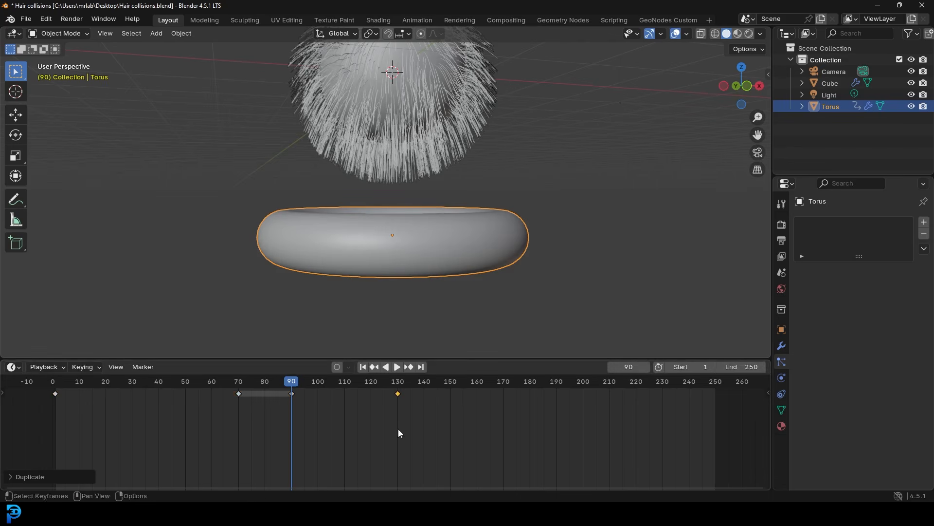
Set the animation's end frame to 150
{"action": "left_click", "coordinate": [741, 367]}
{"action": "type", "text": "1"}
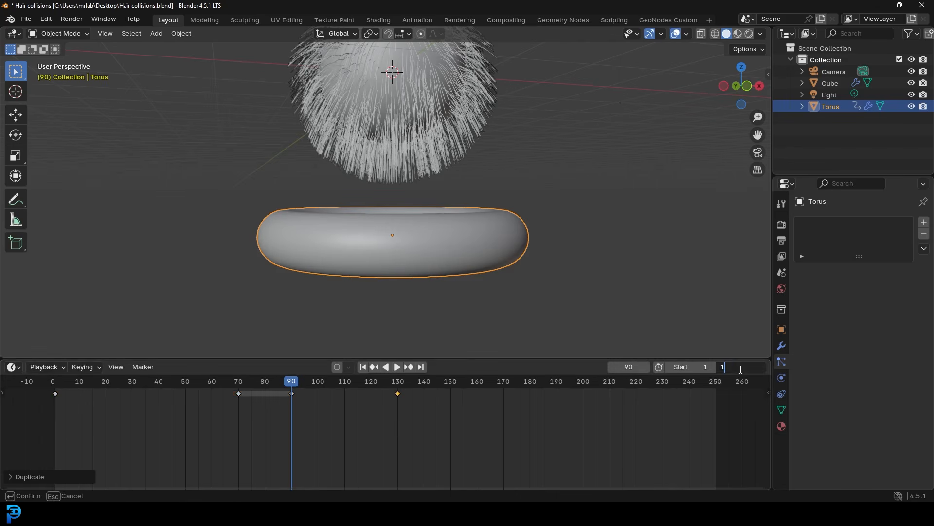
{"action": "key", "text": "Return"}
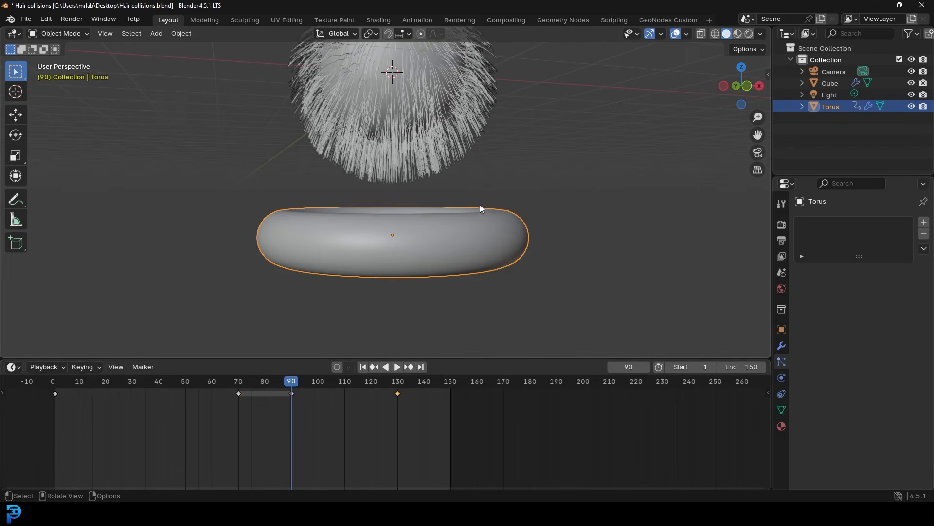
Return to frame 1 and add Collision physics to the torus
{"action": "middle_click_drag", "start_coordinate": [480, 205], "coordinate": [483, 244]}
{"action": "scroll", "coordinate": [483, 244], "scroll_direction": "down", "scroll_amount": 4}
{"action": "key", "text": "shift+Left"}
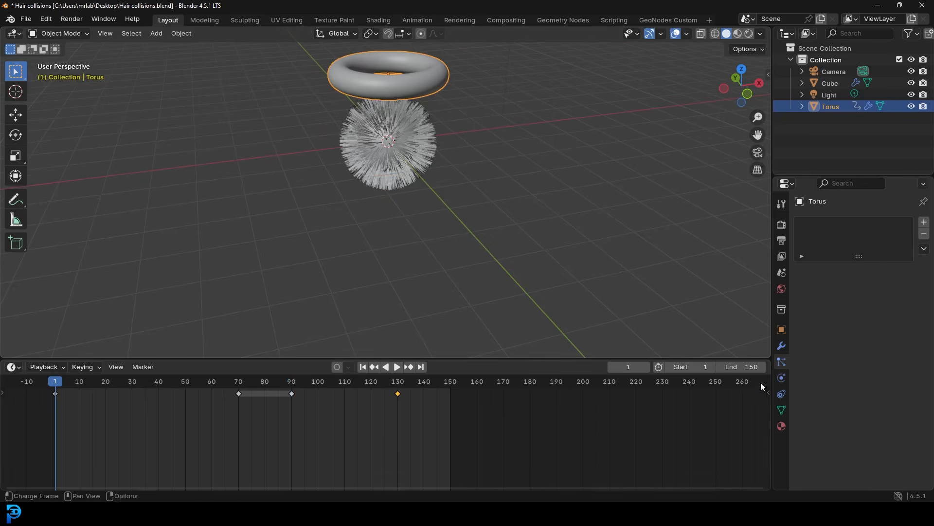
{"action": "left_click", "coordinate": [782, 379]}
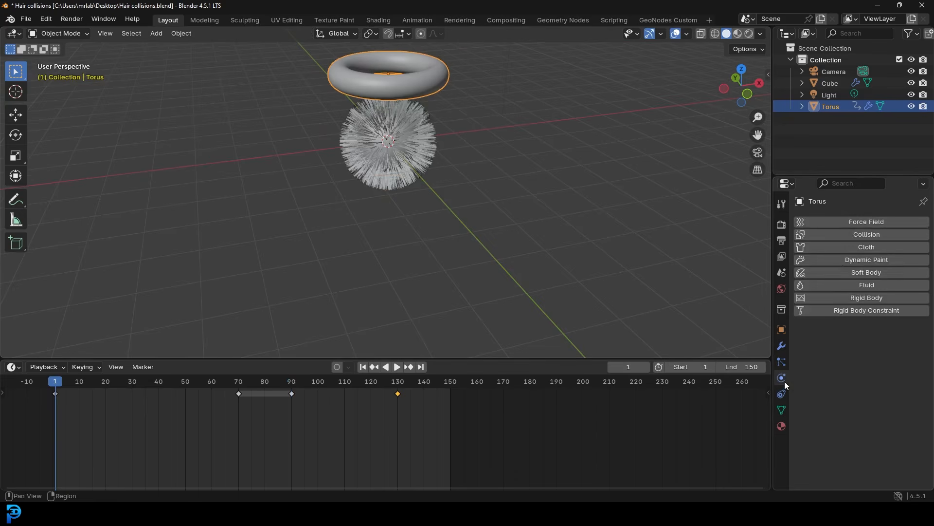
{"action": "left_click", "coordinate": [836, 232]}
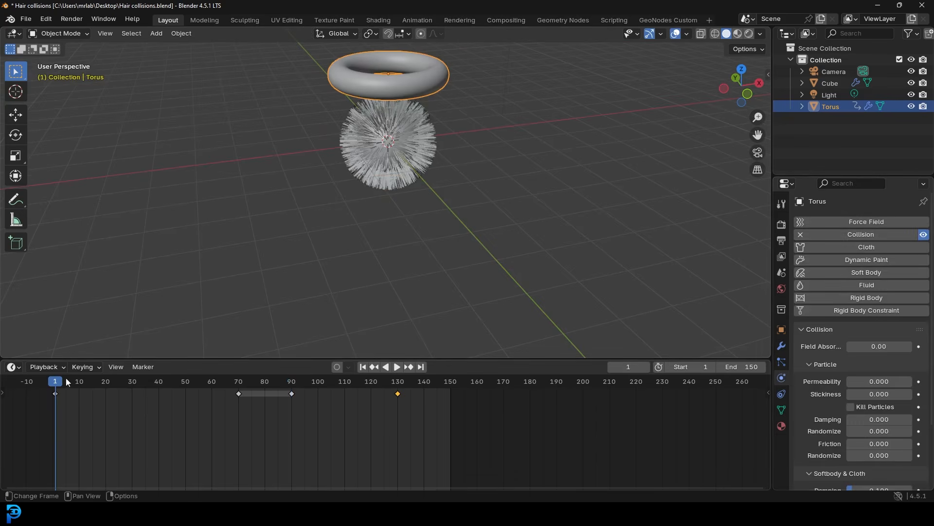
Play the animation and examine how the hair reacts as the torus passes over the sphere and back
{"action": "middle_click_drag", "start_coordinate": [220, 253], "coordinate": [400, 162]}
{"action": "key", "text": "space"}
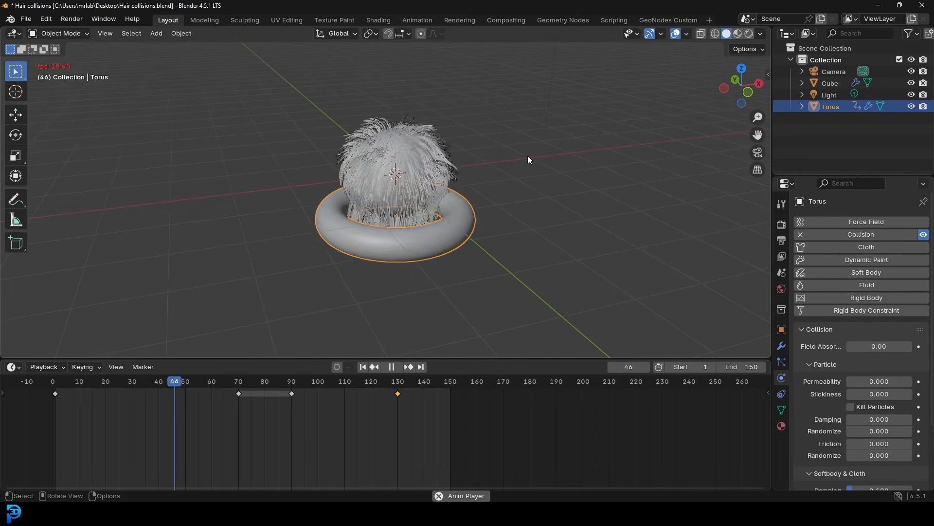
{"action": "scroll", "coordinate": [521, 177], "scroll_direction": "up", "scroll_amount": 3}
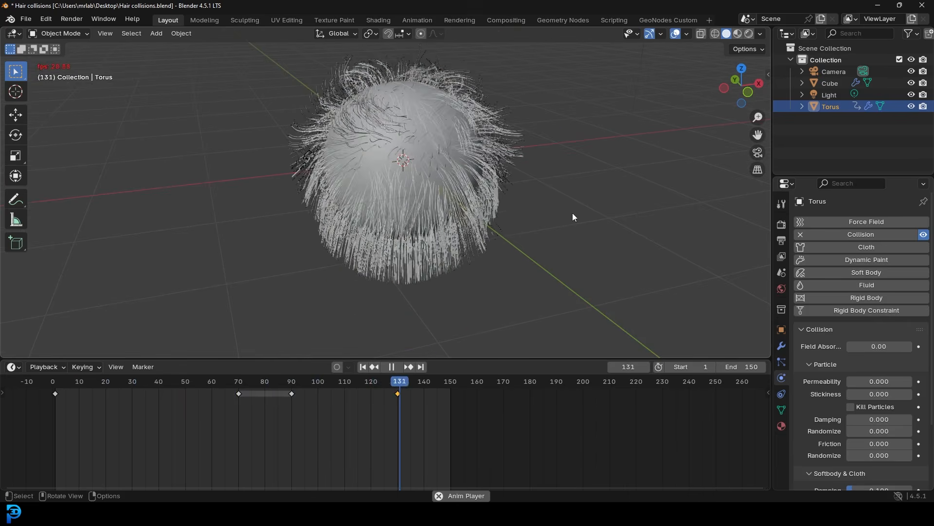
{"action": "scroll", "coordinate": [567, 217], "scroll_direction": "down", "scroll_amount": 2}
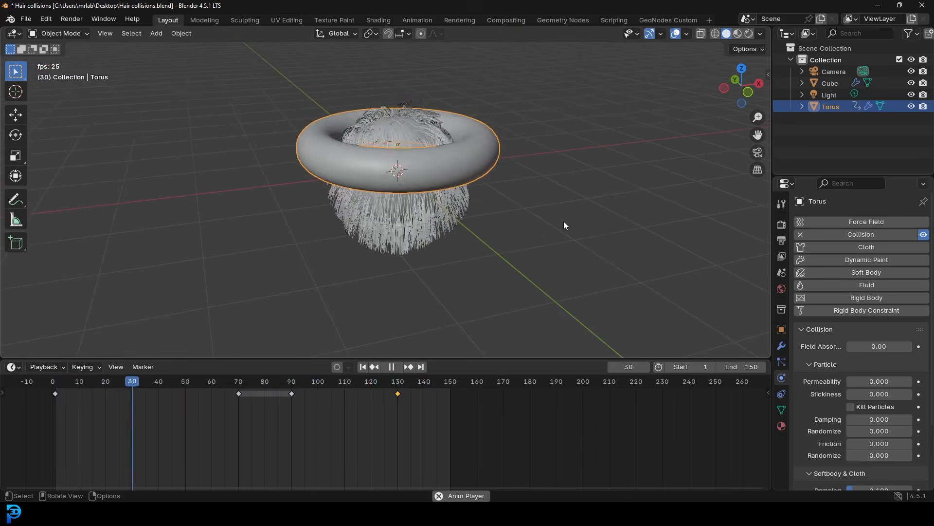
{"action": "left_click", "coordinate": [564, 221]}
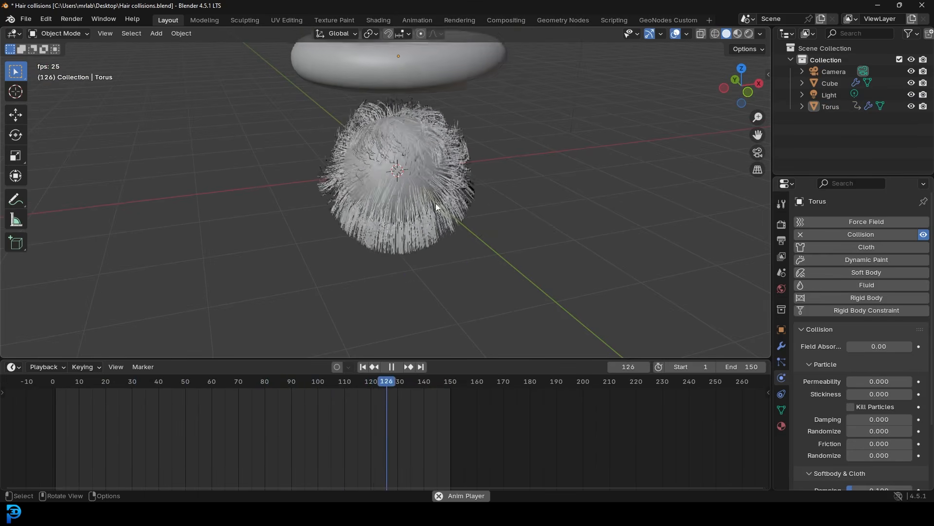
{"action": "key", "text": "space"}
{"action": "middle_click_drag", "start_coordinate": [468, 181], "coordinate": [447, 127]}
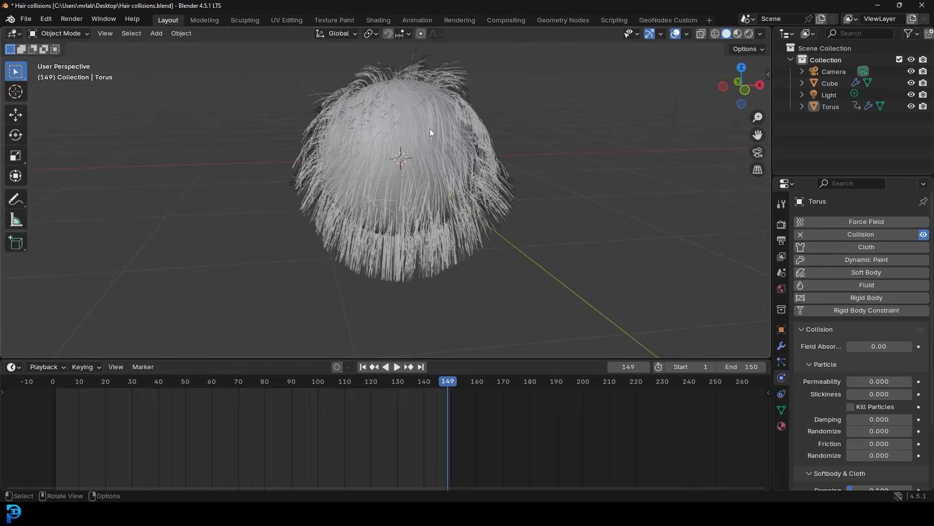
Select the hairy sphere and expand the Hair Dynamics Structure settings of its particle system
{"action": "left_click", "coordinate": [408, 140]}
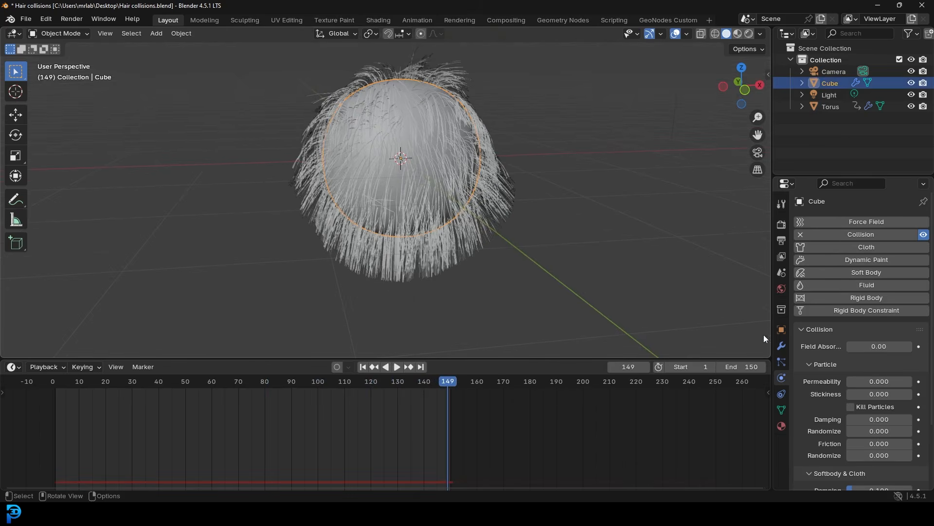
{"action": "left_click", "coordinate": [782, 362]}
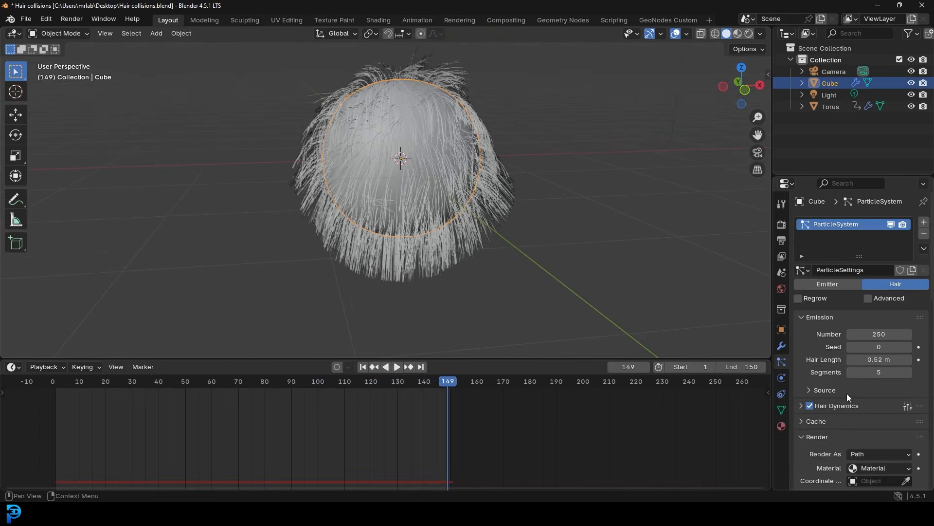
{"action": "left_click", "coordinate": [801, 406]}
{"action": "scroll", "coordinate": [807, 413], "scroll_direction": "down", "scroll_amount": 4}
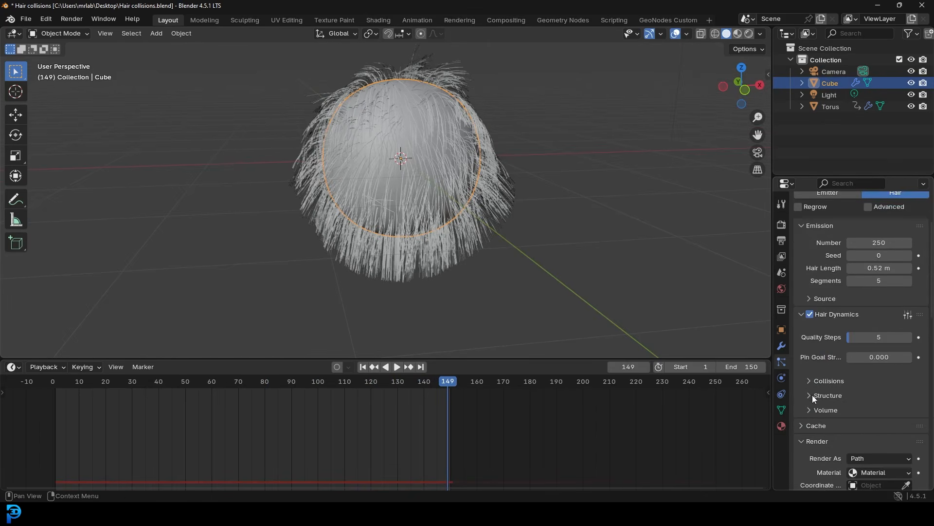
{"action": "left_click", "coordinate": [812, 394]}
{"action": "scroll", "coordinate": [818, 394], "scroll_direction": "down", "scroll_amount": 3}
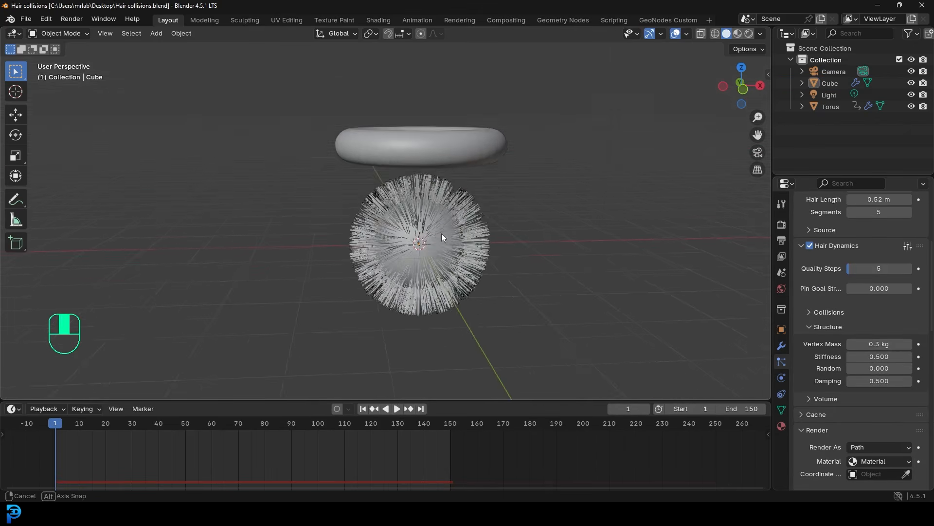
Play the simulation from frame 1 close up to examine how the hair bends, stopping at frame 55
{"action": "middle_click_drag", "start_coordinate": [313, 327], "coordinate": [427, 269], "text": "ctrl"}
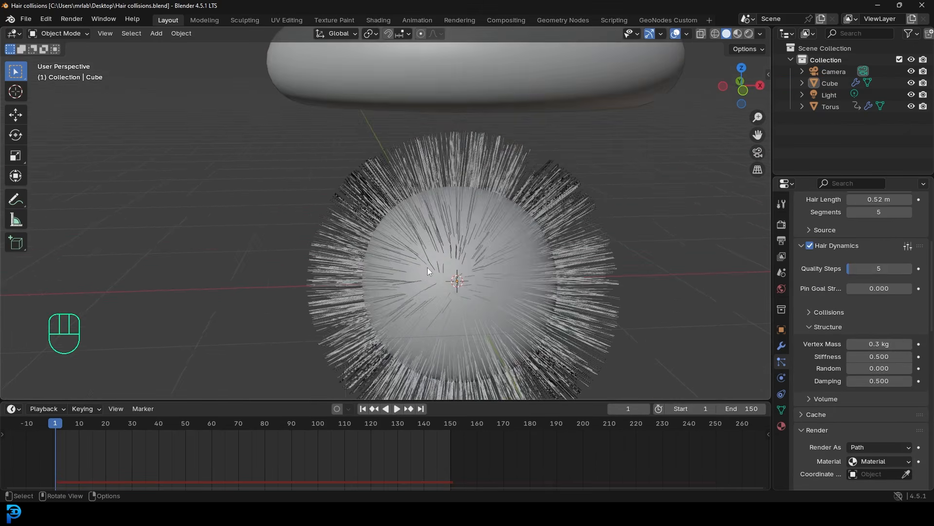
{"action": "key", "text": "space"}
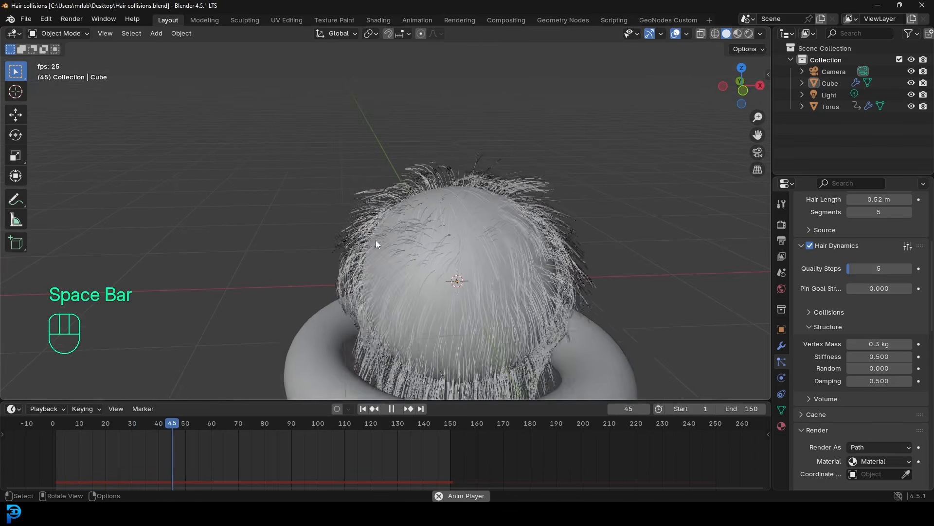
{"action": "key", "text": "space"}
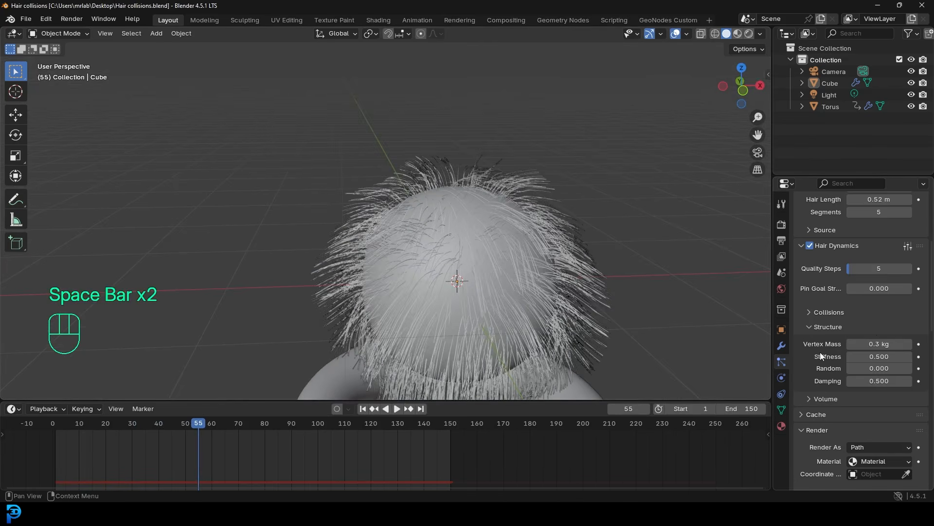
Set the hair's structure Stiffness to 2 and replay the simulation from the start
{"action": "left_click", "coordinate": [885, 357]}
{"action": "type", "text": "2"}
{"action": "key", "text": "Return"}
{"action": "left_click", "coordinate": [51, 433]}
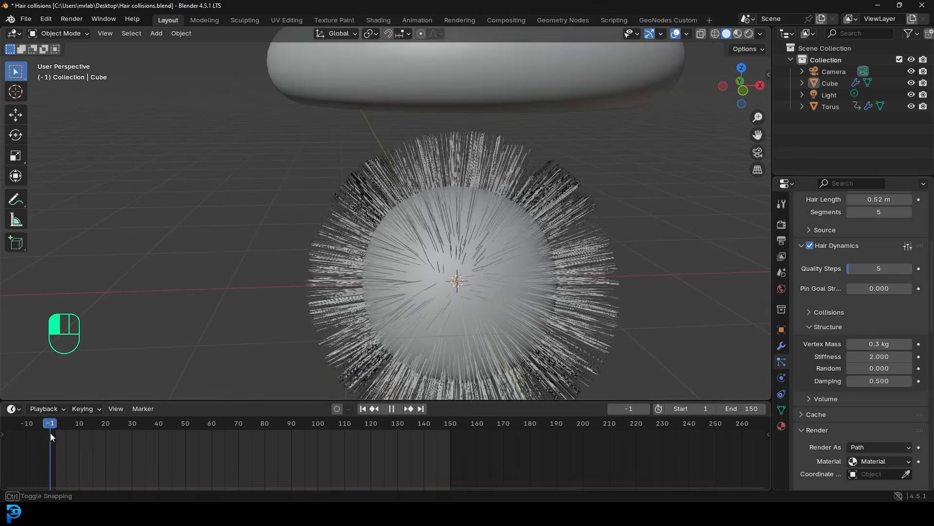
{"action": "key", "text": "space"}
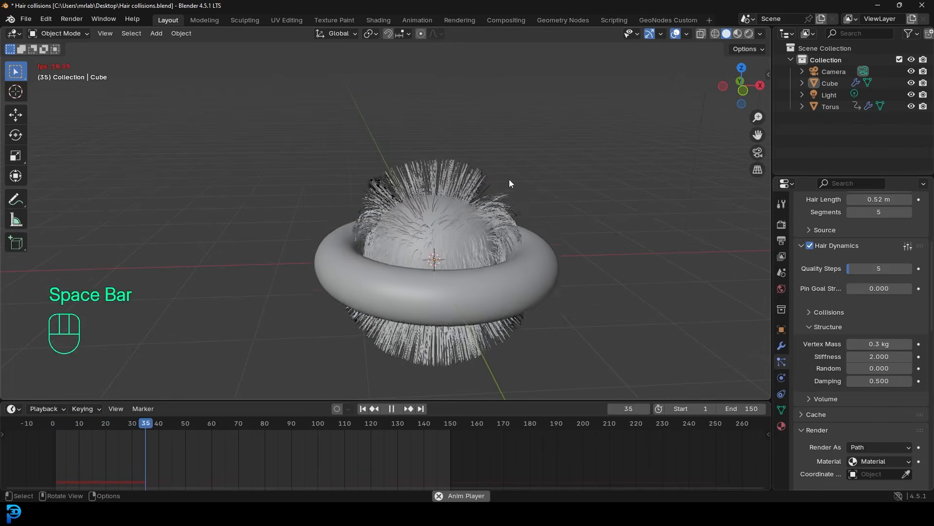
{"action": "scroll", "coordinate": [447, 251], "scroll_direction": "up", "scroll_amount": 2}
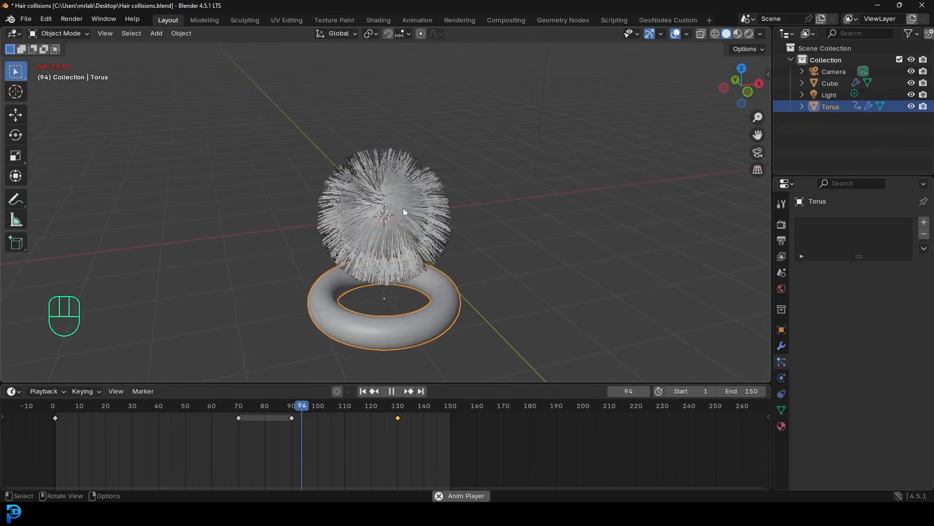
Turn on auto keying and, at frame 50, raise the torus about 1.08 m along Z to the sphere's middle
{"action": "key", "text": "space"}
{"action": "left_click_drag", "start_coordinate": [190, 413], "coordinate": [186, 433]}
{"action": "key", "text": "KP_1"}
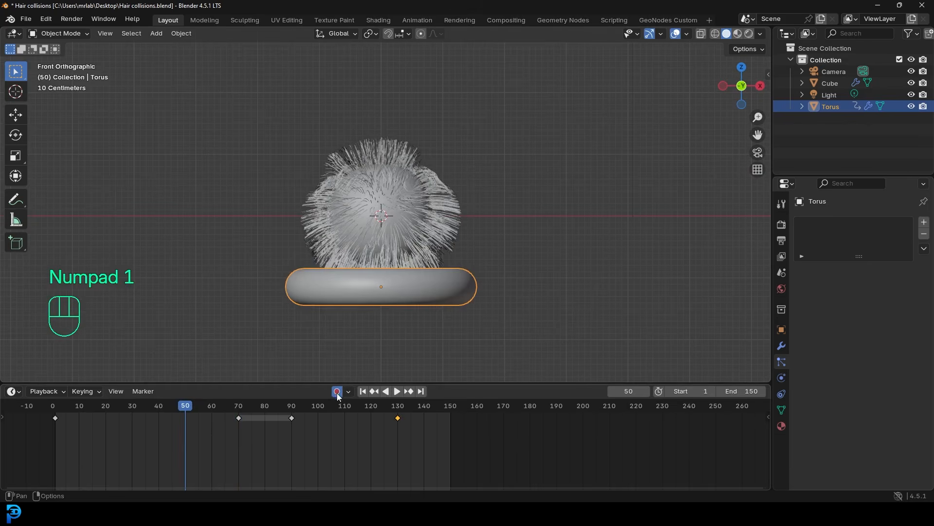
{"action": "scroll", "coordinate": [376, 299], "scroll_direction": "up", "scroll_amount": 1}
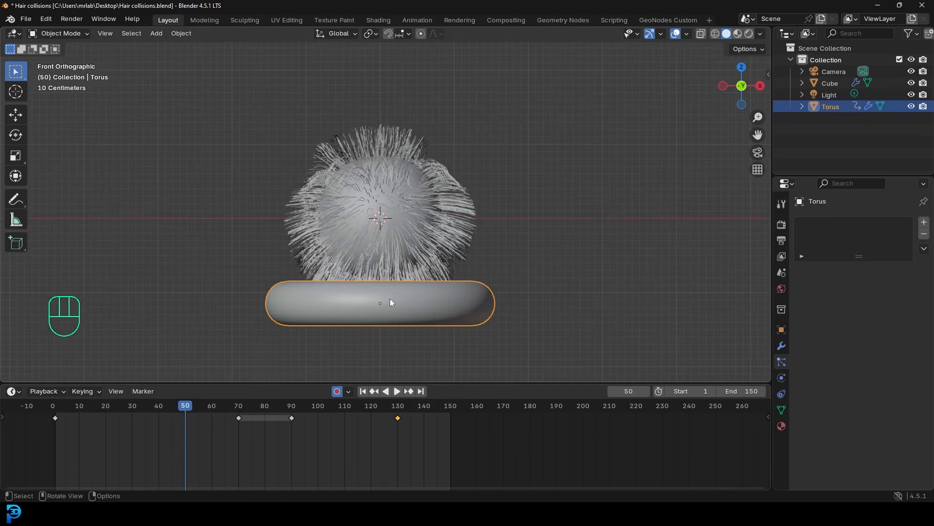
{"action": "key", "text": "g"}
{"action": "key", "text": "z"}
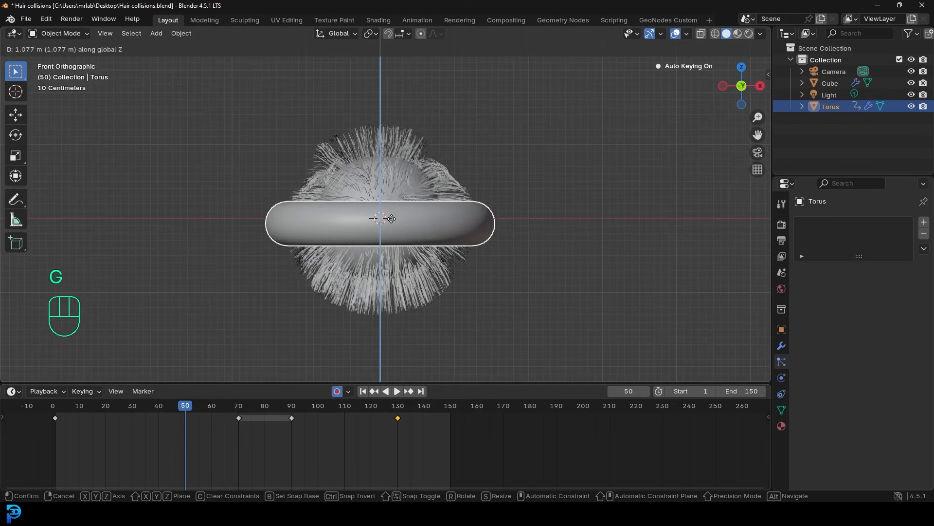
{"action": "left_click", "coordinate": [393, 222]}
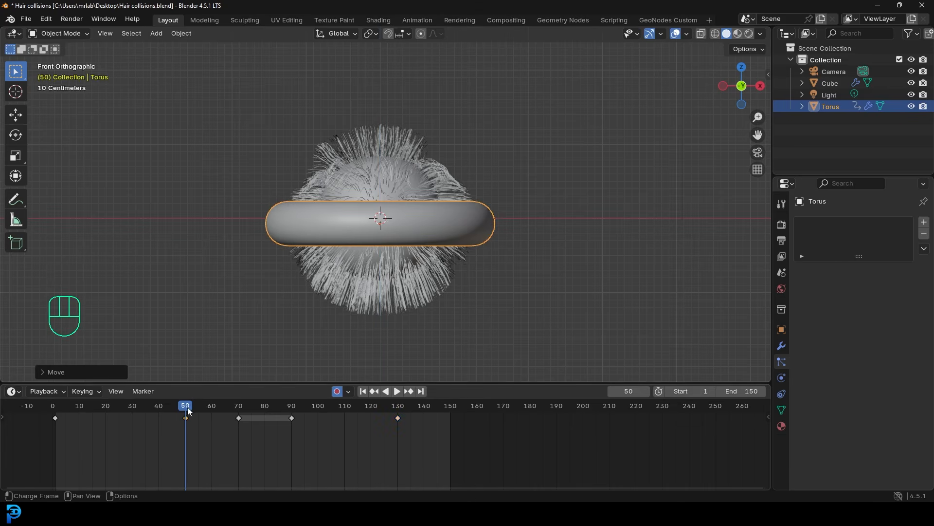
Duplicate the torus's frame 50 keyframe to frame 60
{"action": "mouse_move", "coordinate": [185, 410]}
{"action": "left_mouse_down"}
{"action": "mouse_move", "coordinate": [216, 415]}
{"action": "mouse_move", "coordinate": [194, 438]}
{"action": "mouse_move", "coordinate": [176, 411]}
{"action": "left_mouse_up"}
{"action": "key", "text": "shift+d"}
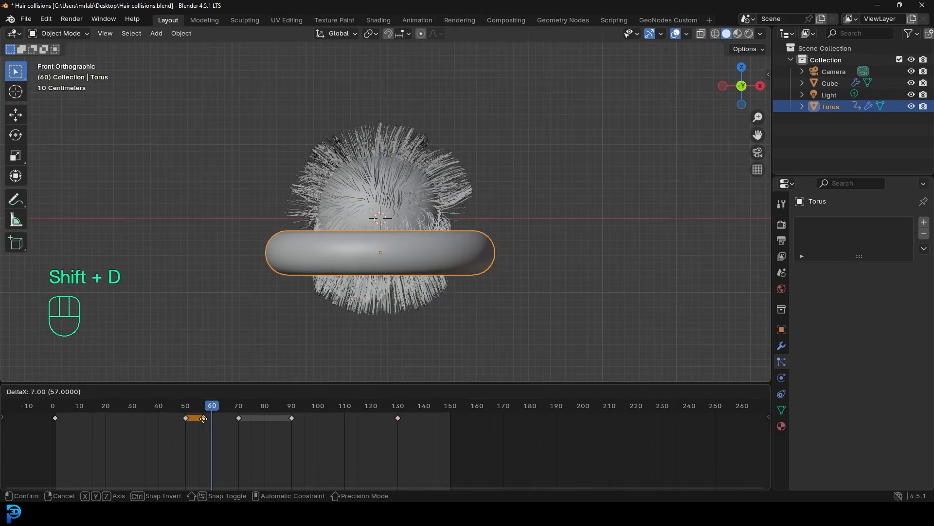
{"action": "left_click", "coordinate": [213, 423]}
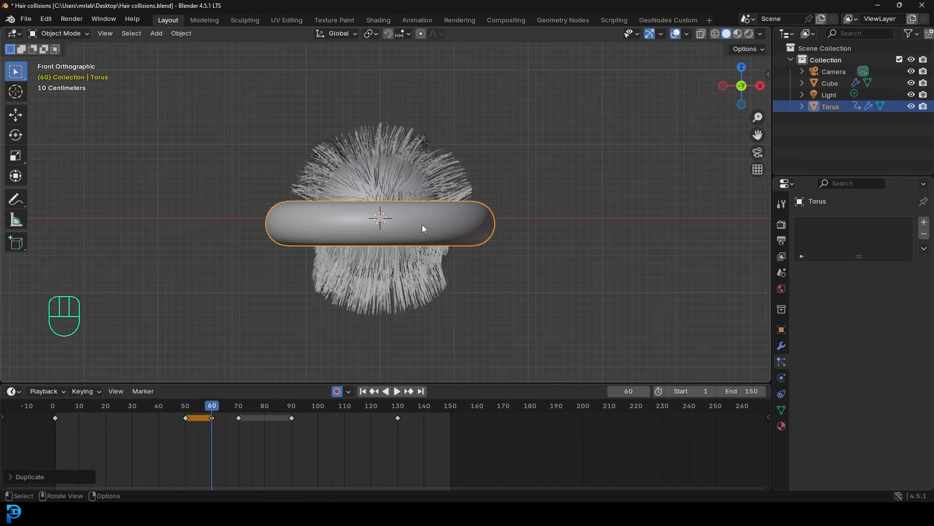
At frame 60, rotate the torus about 173° around the X axis with auto keying, and turn auto keying off
{"action": "key", "text": "r"}
{"action": "key", "text": "x"}
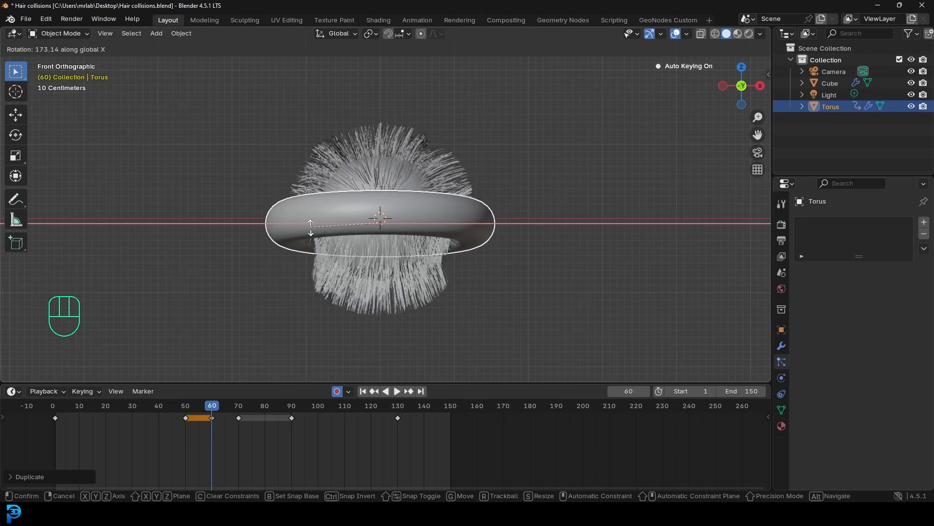
{"action": "left_click", "coordinate": [311, 228]}
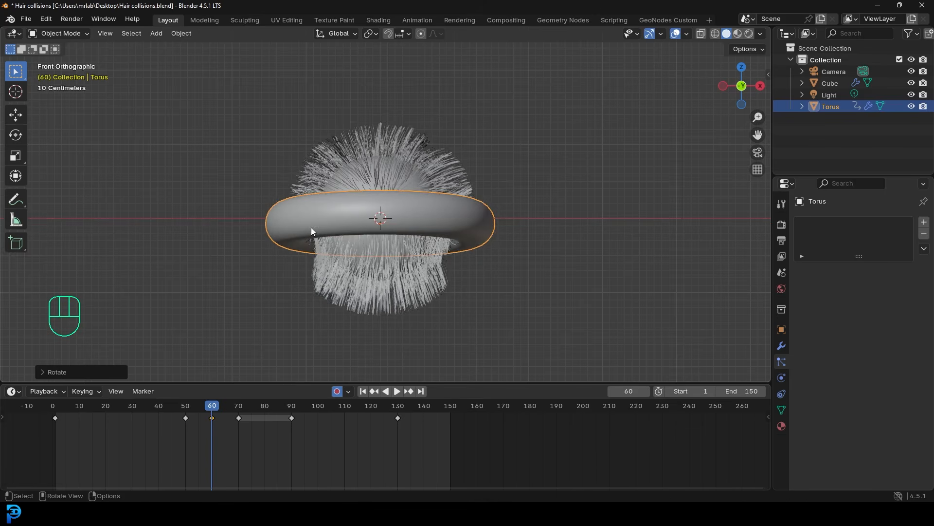
{"action": "left_click", "coordinate": [340, 392]}
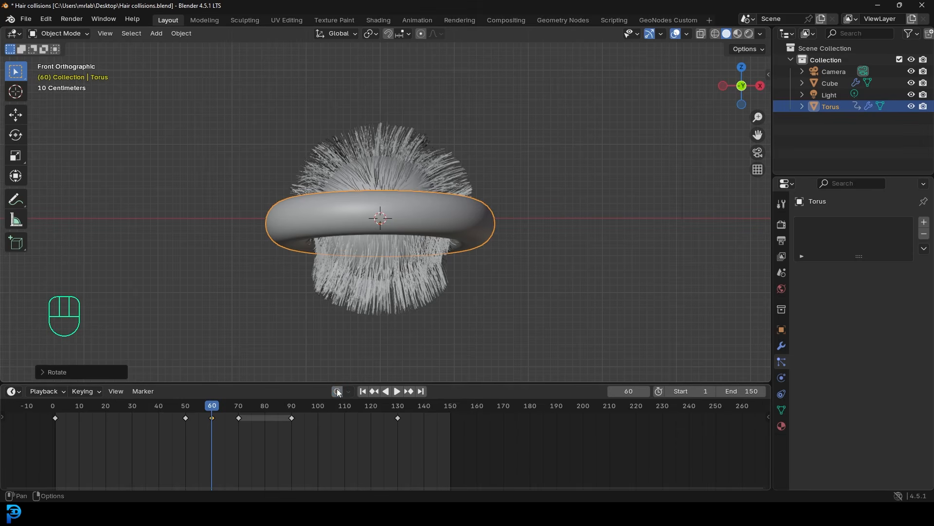
Play the animation from just after frame 40 to check the torus's rotation, and go back to frame 69
{"action": "left_click", "coordinate": [163, 410]}
{"action": "key", "text": "space"}
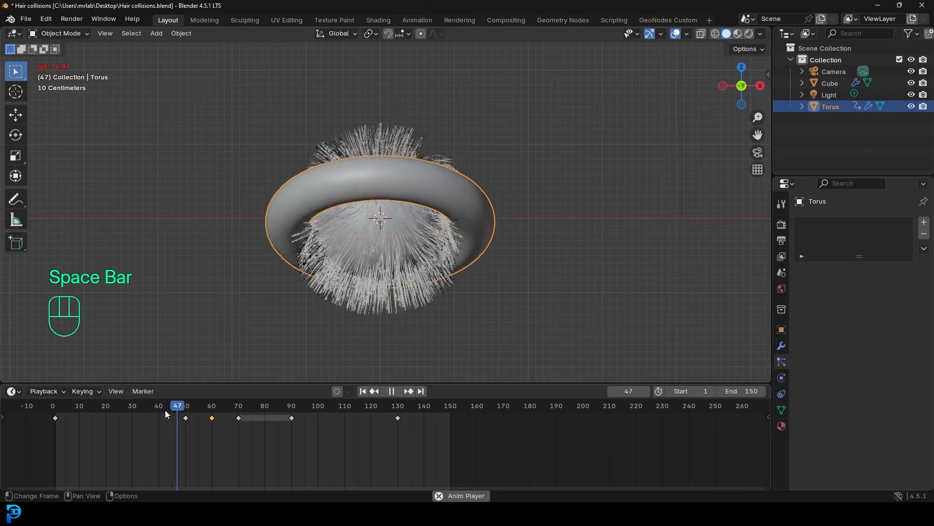
{"action": "key", "text": "space"}
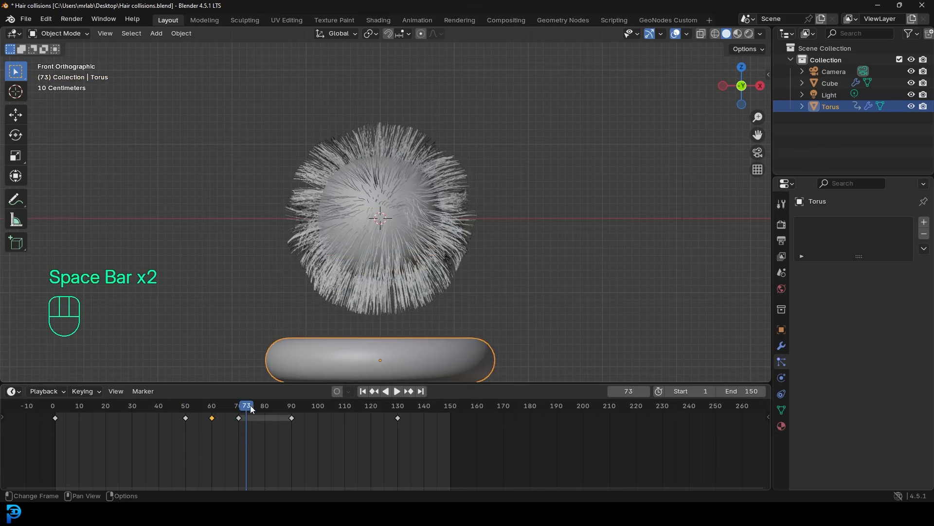
{"action": "left_click", "coordinate": [235, 408]}
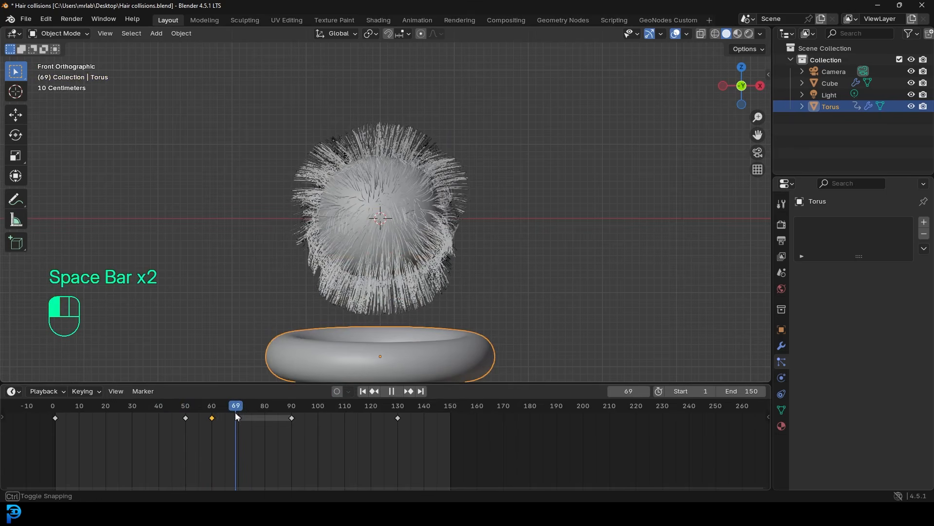
Shift the torus's keyframes at frames 70 and 90 to frames 91 and 111
{"action": "left_click_drag", "start_coordinate": [314, 437], "coordinate": [234, 413]}
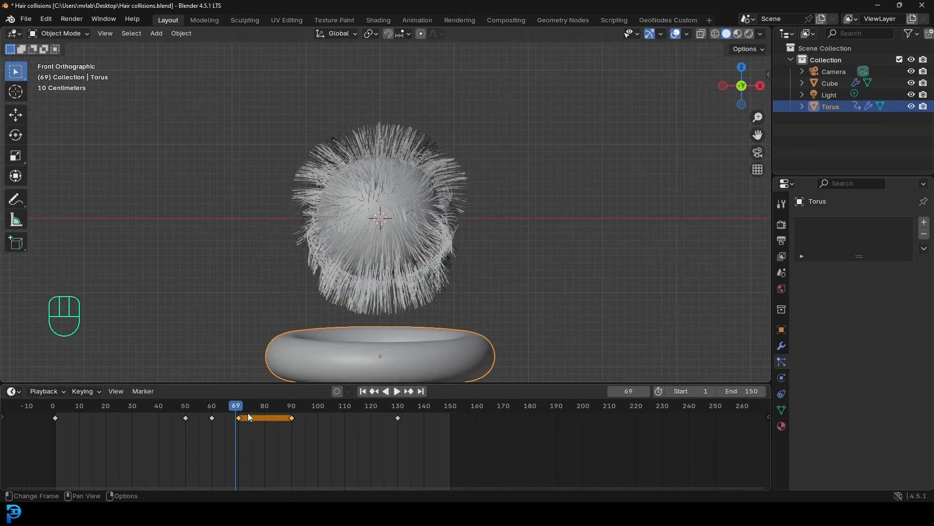
{"action": "key", "text": "g"}
{"action": "left_click", "coordinate": [299, 419]}
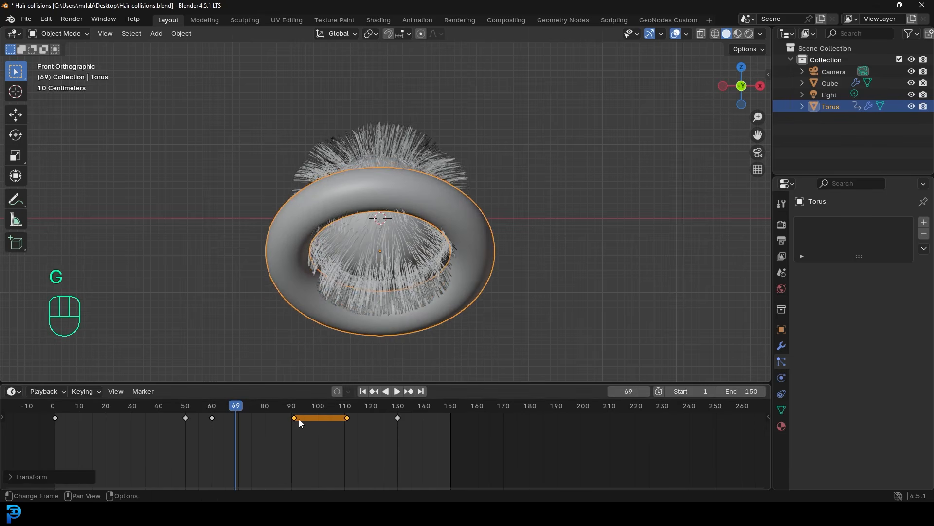
Duplicate the torus's frame 50 keyframe to frame 70
{"action": "left_click", "coordinate": [186, 418]}
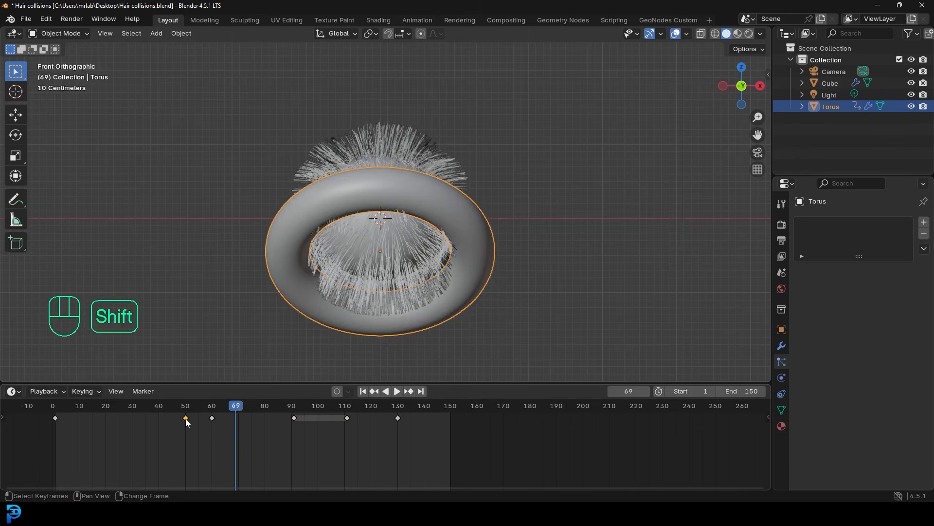
{"action": "key", "text": "shift+d"}
{"action": "left_click", "coordinate": [238, 424]}
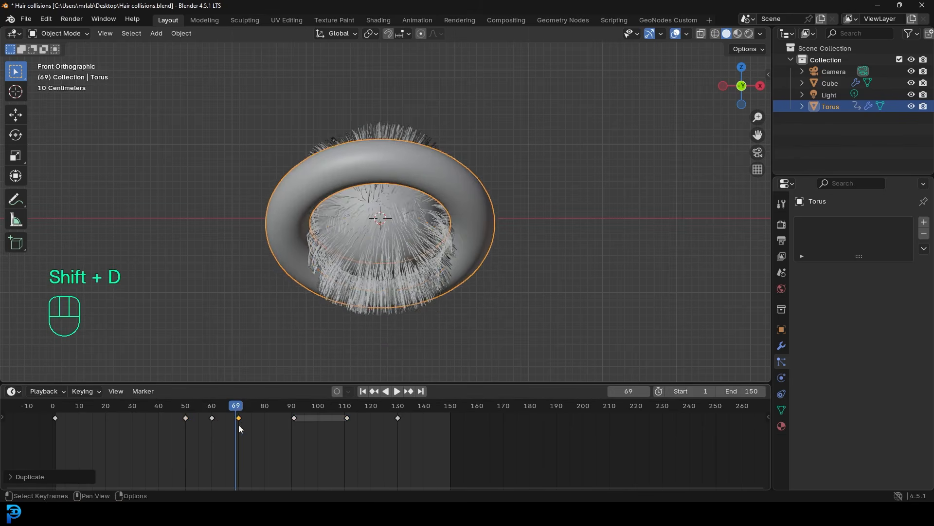
Play the animation from just before frame 50 to check the torus's spin, and return to frame 70
{"action": "left_click_drag", "start_coordinate": [238, 405], "coordinate": [177, 411]}
{"action": "key", "text": "space"}
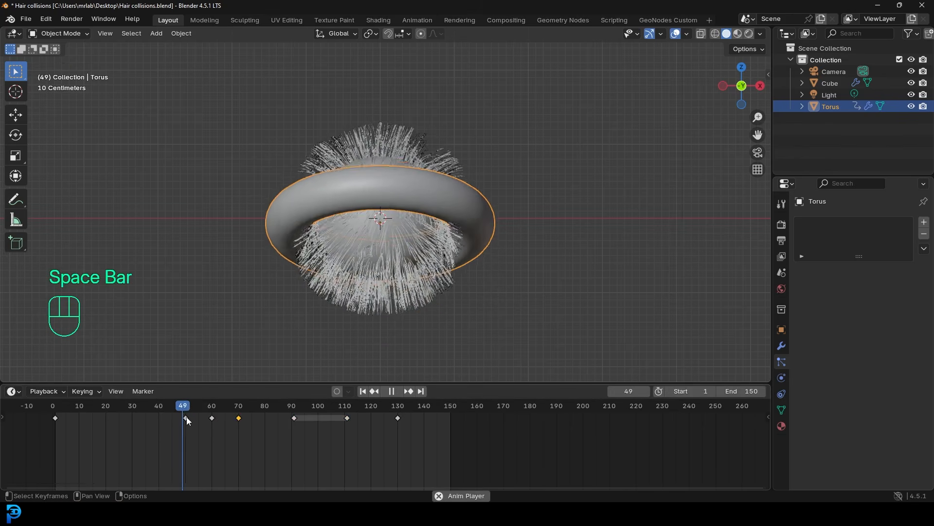
{"action": "key", "text": "space"}
{"action": "left_click_drag", "start_coordinate": [276, 406], "coordinate": [234, 415]}
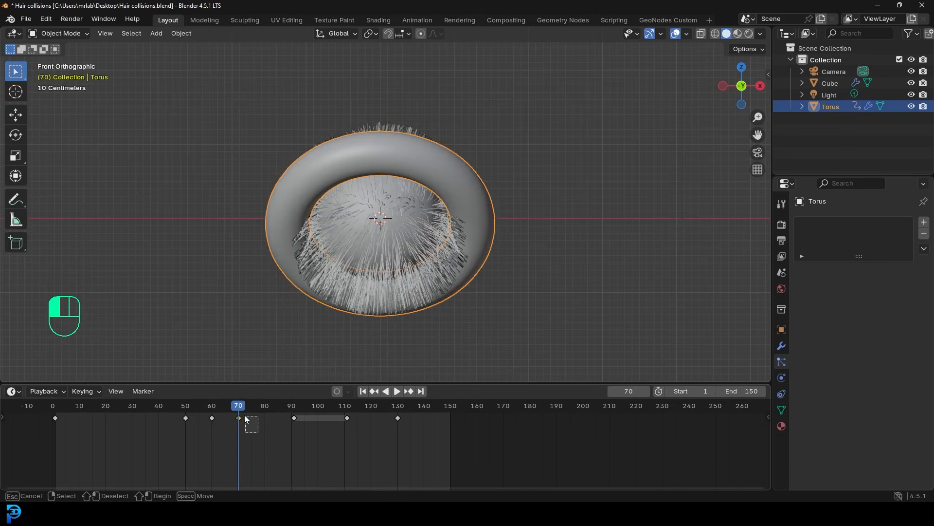
Duplicate the torus's frame 70 keyframe to frame 80
{"action": "left_click_drag", "start_coordinate": [233, 413], "coordinate": [234, 415]}
{"action": "key", "text": "shift+d"}
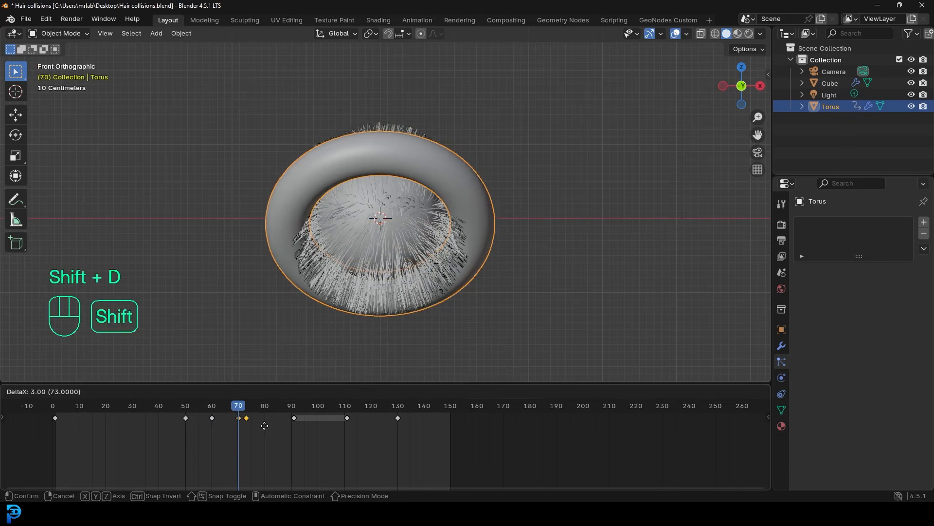
{"action": "left_click", "coordinate": [277, 431]}
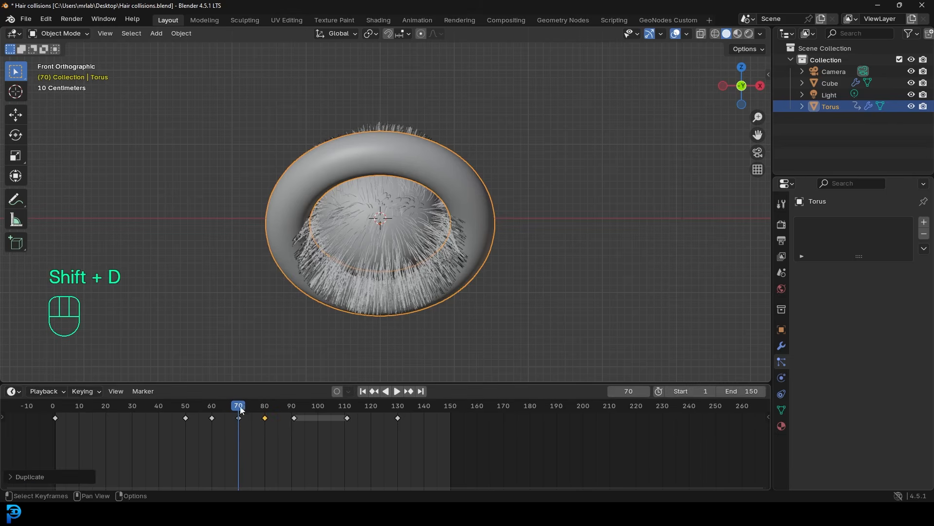
Shift the torus's keyframes at frames 91 and 111 to frames 100 and 120
{"action": "left_click", "coordinate": [234, 413]}
{"action": "left_click_drag", "start_coordinate": [235, 415], "coordinate": [274, 416]}
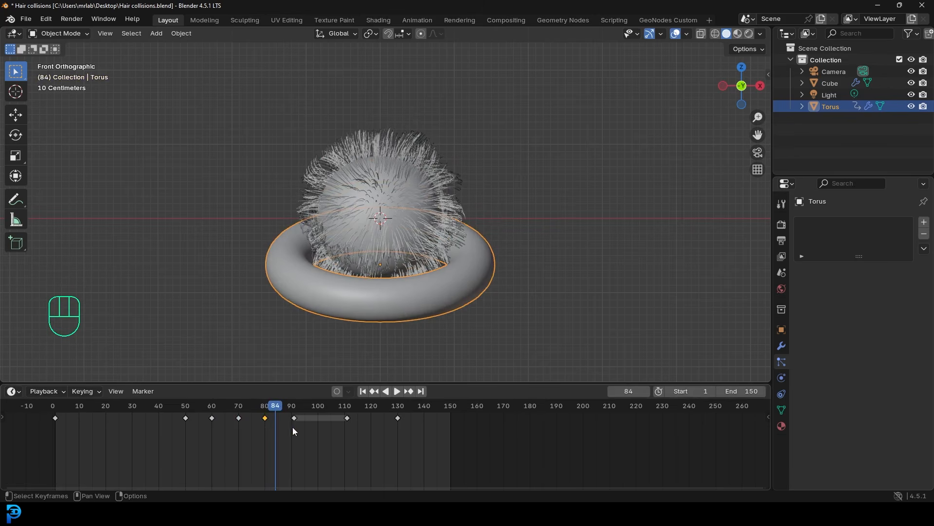
{"action": "left_click_drag", "start_coordinate": [356, 432], "coordinate": [285, 414]}
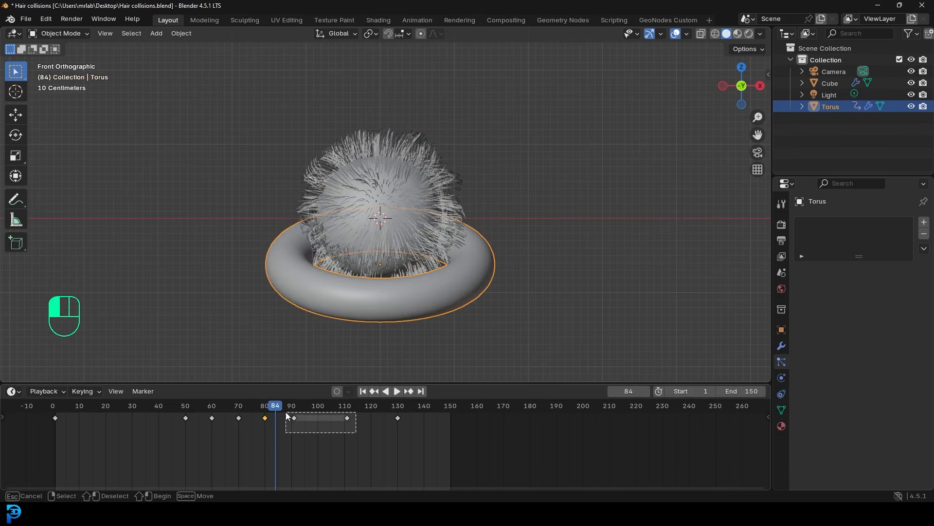
{"action": "left_click_drag", "start_coordinate": [288, 413], "coordinate": [295, 419]}
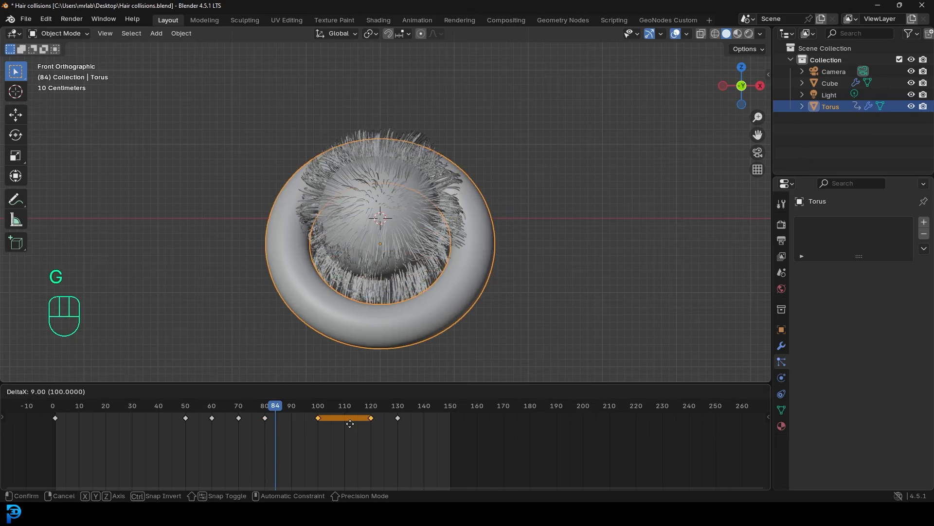
{"action": "left_click", "coordinate": [350, 424]}
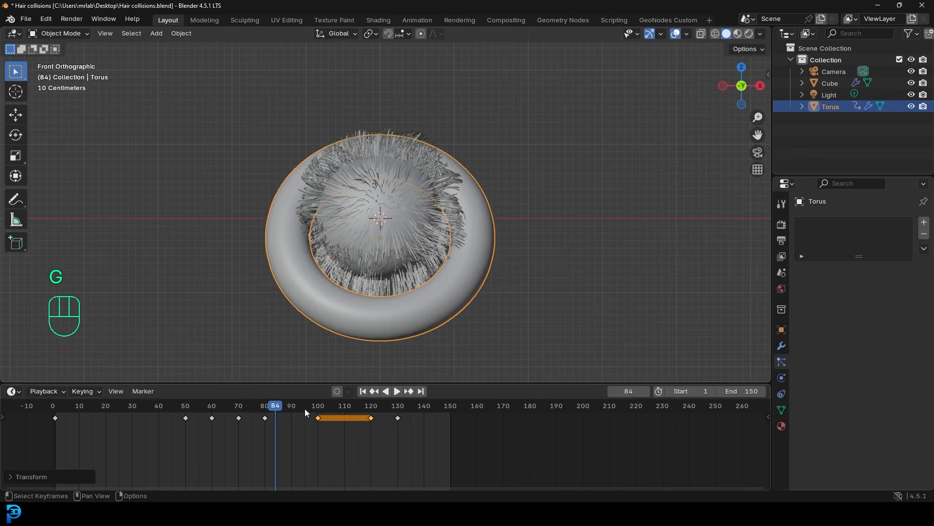
Move the torus's frame 130 keyframe to frame 150
{"action": "left_click_drag", "start_coordinate": [284, 407], "coordinate": [395, 417]}
{"action": "key", "text": "g"}
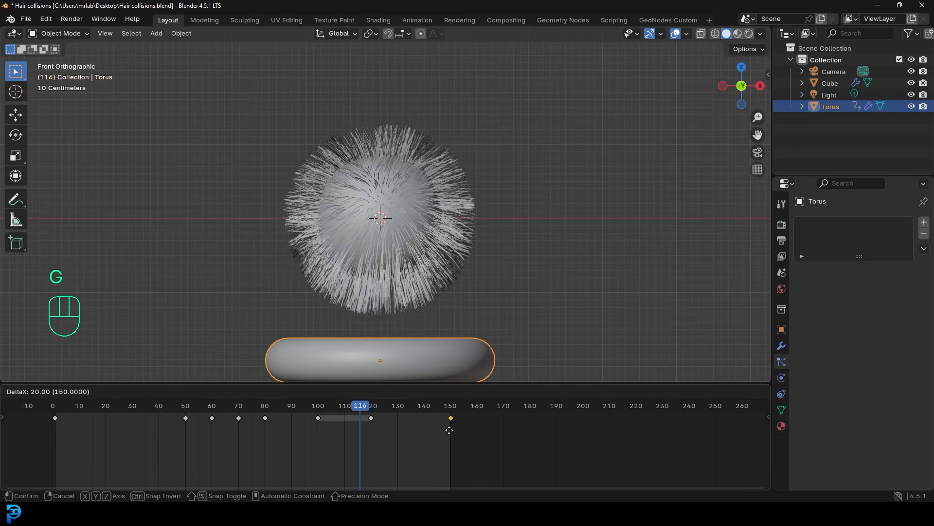
{"action": "left_click", "coordinate": [449, 432]}
Duplicate the torus's first keyframe to frame 40
{"action": "left_click_drag", "start_coordinate": [361, 410], "coordinate": [159, 424]}
{"action": "key", "text": "space"}
{"action": "key", "text": "space"}
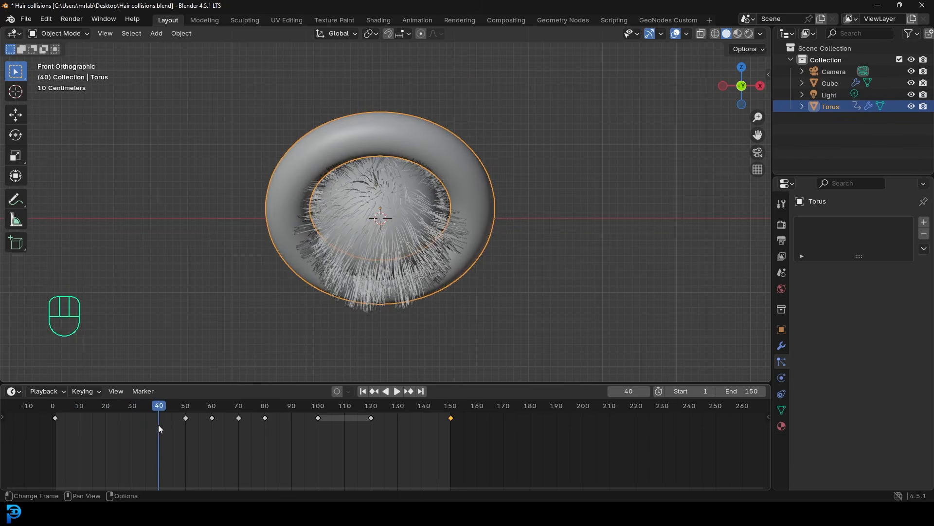
{"action": "left_click_drag", "start_coordinate": [80, 435], "coordinate": [47, 411]}
{"action": "key", "text": "shift+d"}
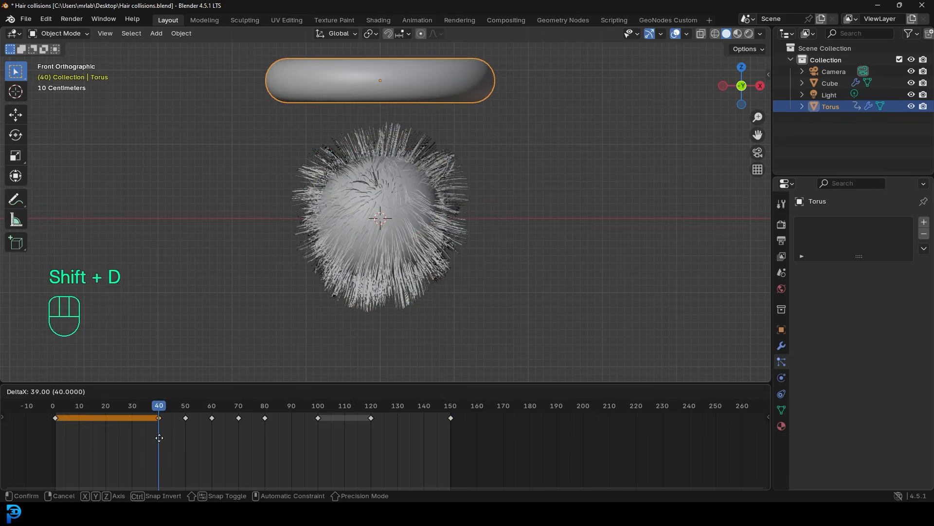
{"action": "left_click", "coordinate": [159, 440]}
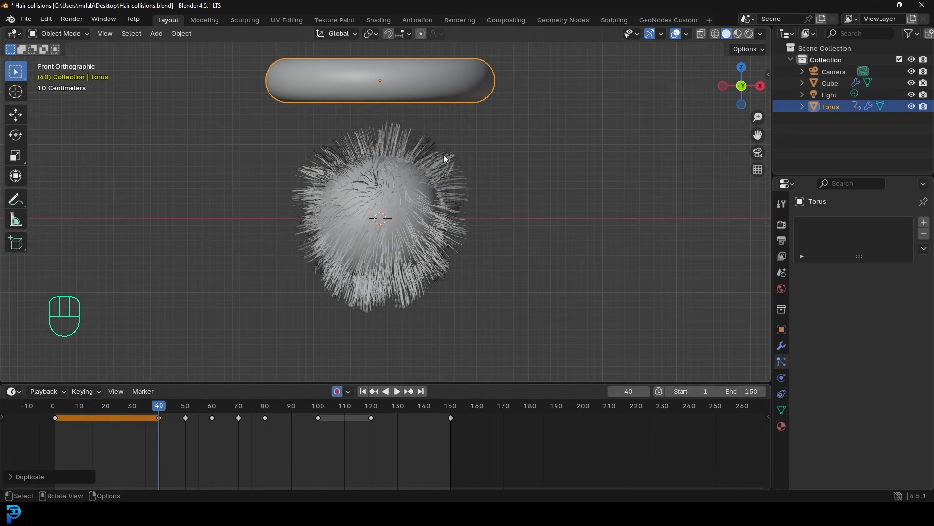
With auto keying on at frame 40, lower the torus about 1.6 m along the Z axis around the upper half of the sphere
{"action": "key", "text": "g"}
{"action": "key", "text": "z"}
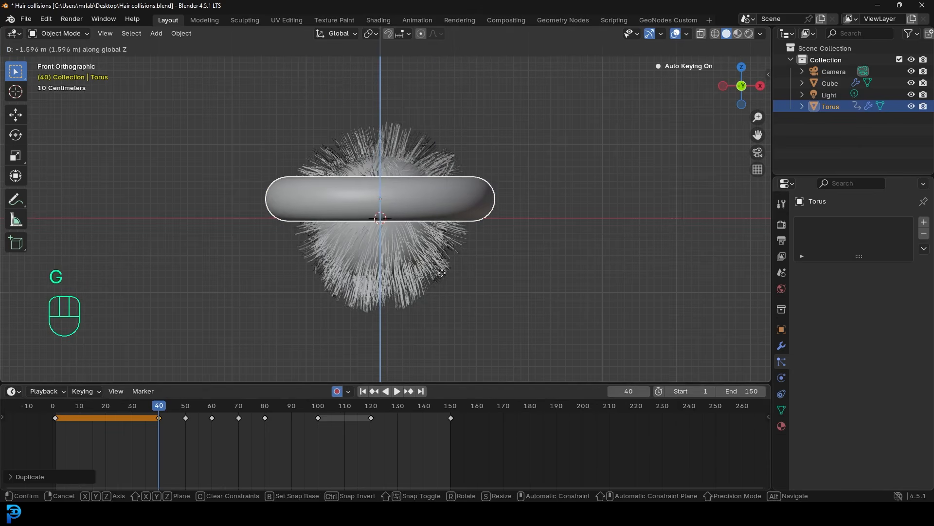
{"action": "left_click", "coordinate": [442, 272]}
{"action": "scroll", "coordinate": [249, 319], "scroll_direction": "up", "scroll_amount": 1}
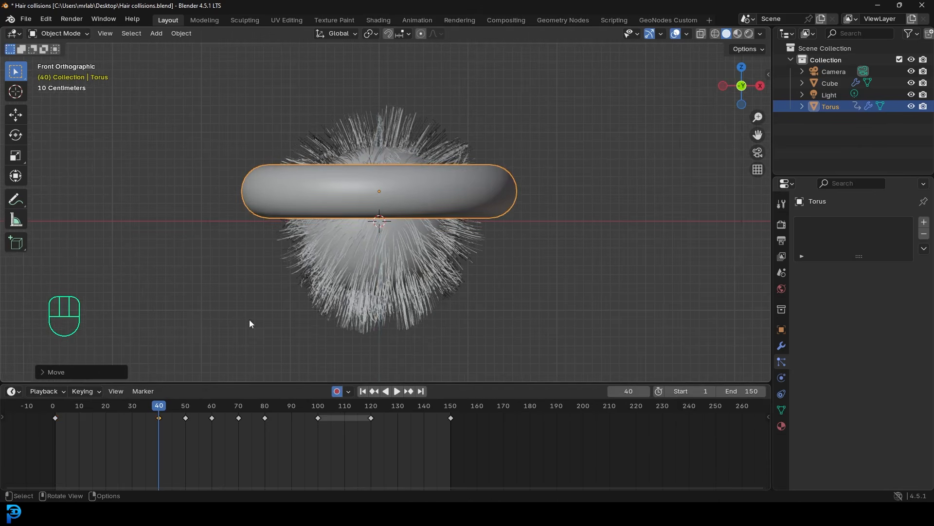
Play the animation from the start in an angled perspective view to check how the torus moves through the hair
{"action": "left_click_drag", "start_coordinate": [154, 412], "coordinate": [46, 416]}
{"action": "key", "text": "space"}
{"action": "scroll", "coordinate": [476, 138], "scroll_direction": "down", "scroll_amount": 4}
{"action": "mouse_move", "coordinate": [476, 137]}
{"action": "middle_mouse_down"}
{"action": "mouse_move", "coordinate": [452, 149]}
{"action": "mouse_move", "coordinate": [489, 145]}
{"action": "middle_mouse_up"}
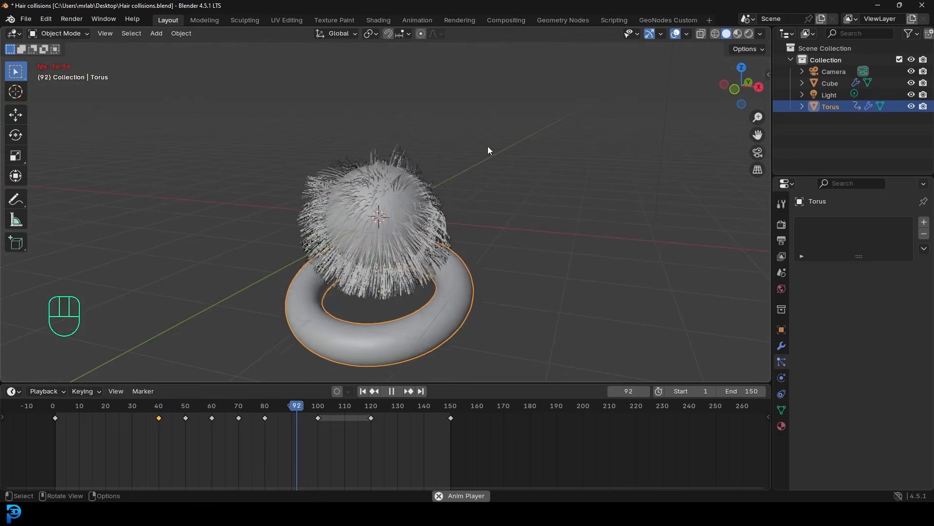
{"action": "key", "text": "space"}
{"action": "key", "text": "space"}
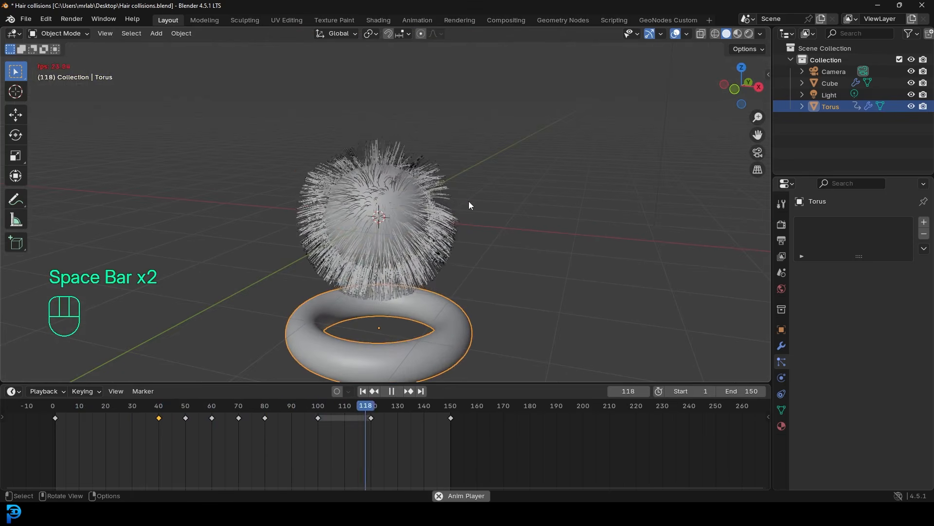
{"action": "key", "text": "space"}
Shift the torus's frame 80 keyframe to frame 82 while checking its tilt in the right orthographic view
{"action": "left_click_drag", "start_coordinate": [459, 406], "coordinate": [276, 430]}
{"action": "middle_click_drag", "start_coordinate": [425, 238], "coordinate": [356, 206]}
{"action": "key", "text": "KP_3"}
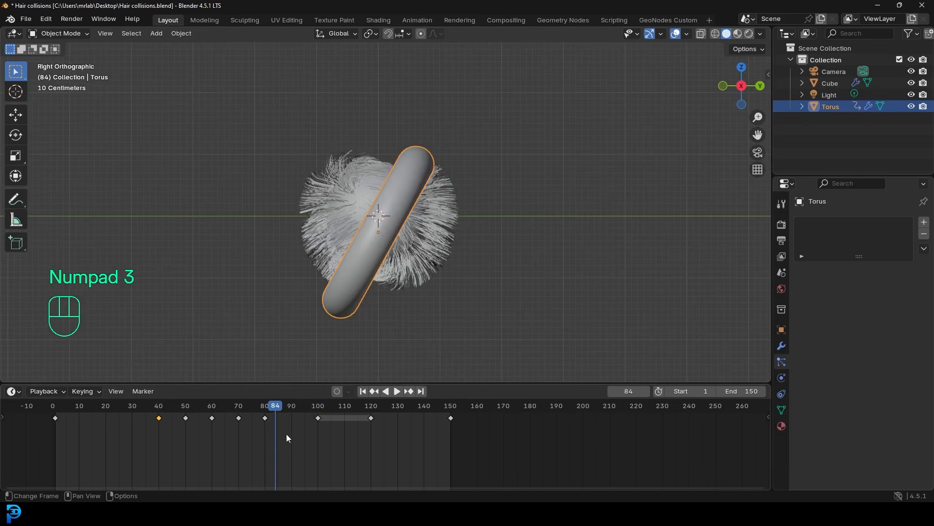
{"action": "key", "text": "g"}
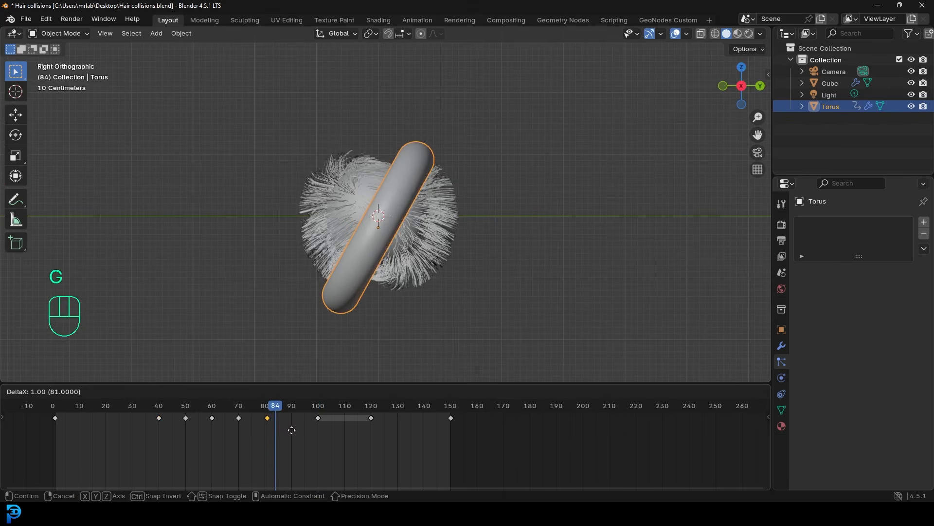
{"action": "left_click", "coordinate": [314, 258]}
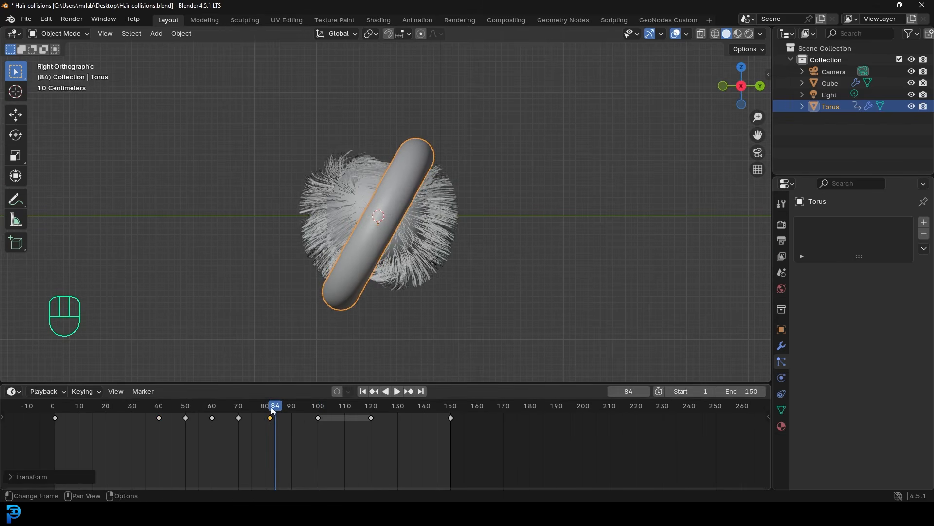
Deselect everything and play the animation in the front view to check the torus's revised motion against the hair
{"action": "key", "text": "space"}
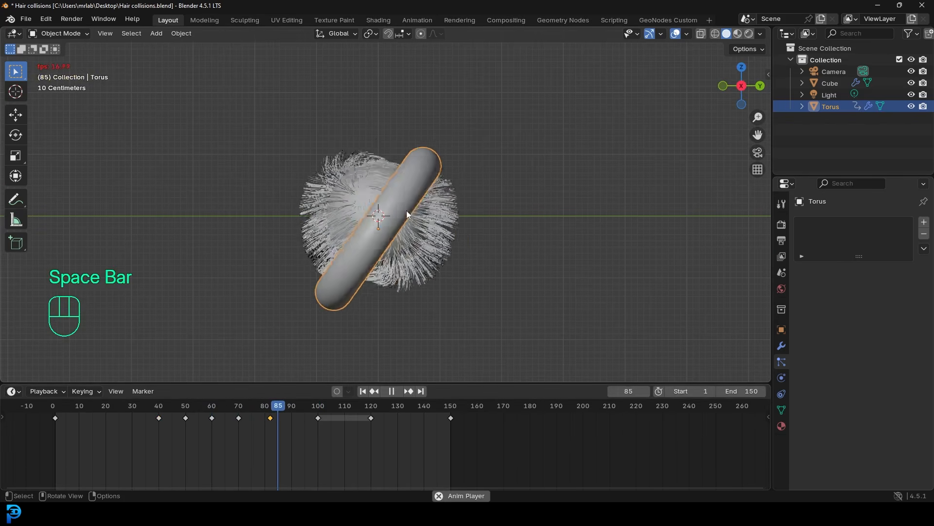
{"action": "key", "text": "space"}
{"action": "middle_click_drag", "start_coordinate": [350, 212], "coordinate": [411, 238]}
{"action": "key", "text": "alt+a"}
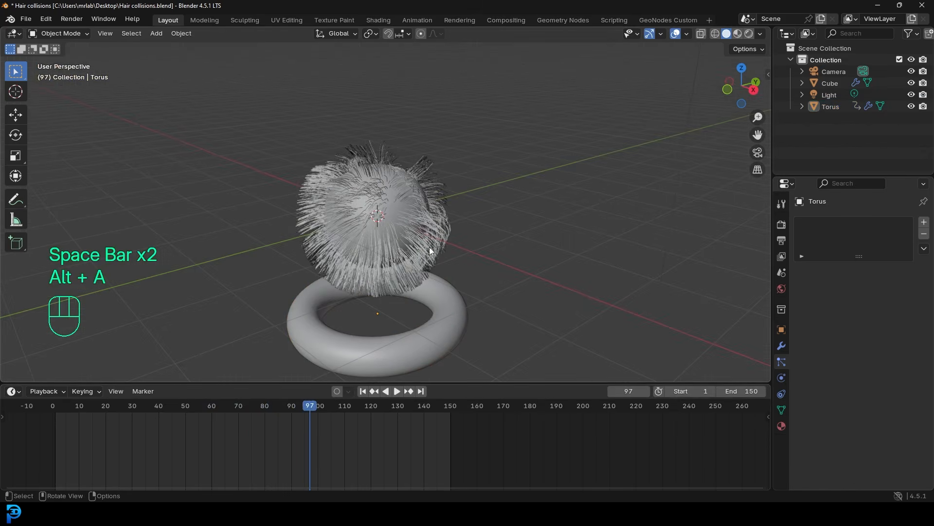
{"action": "key", "text": "KP_1"}
{"action": "key", "text": "space"}
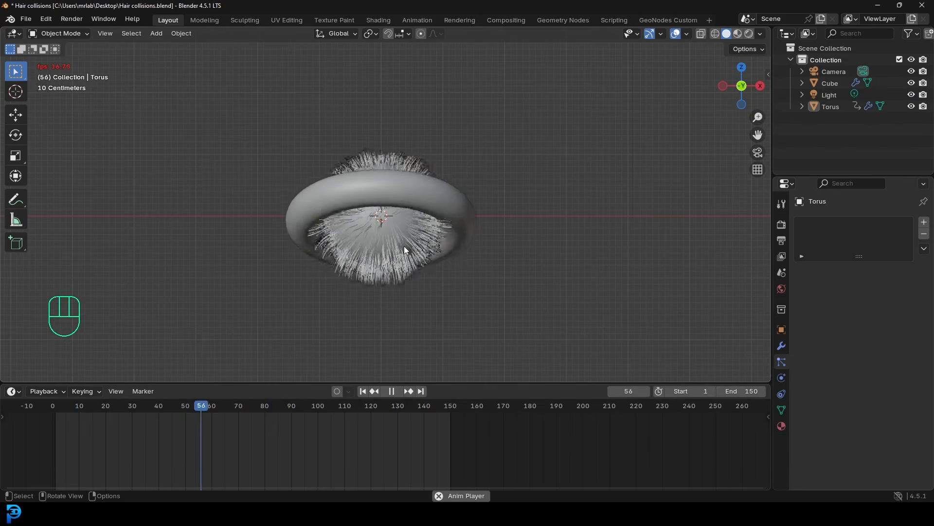
{"action": "key", "text": "space"}
{"action": "key", "text": "space"}
{"action": "key", "text": "space"}
Select the hairy sphere and set the clumping of its interpolated child hairs to about 0.8
{"action": "left_click", "coordinate": [384, 178]}
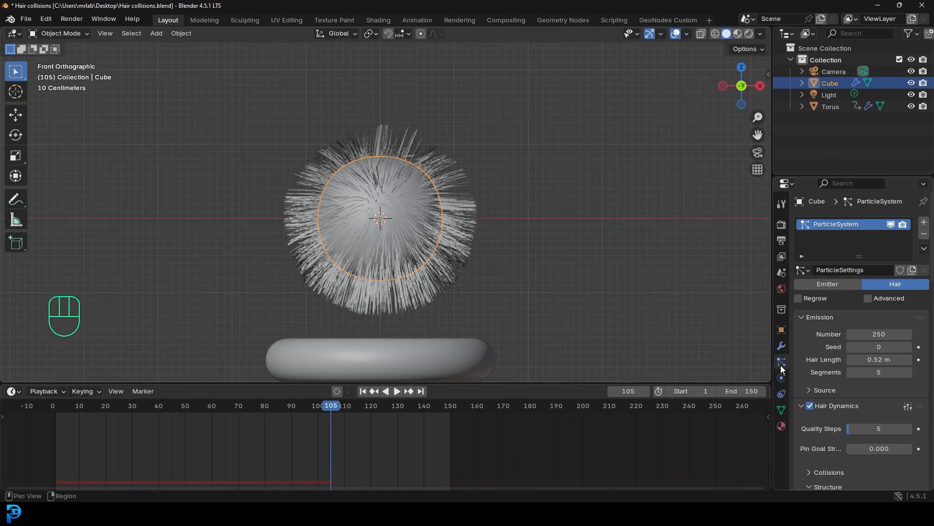
{"action": "scroll", "coordinate": [835, 327], "scroll_direction": "down", "scroll_amount": 3}
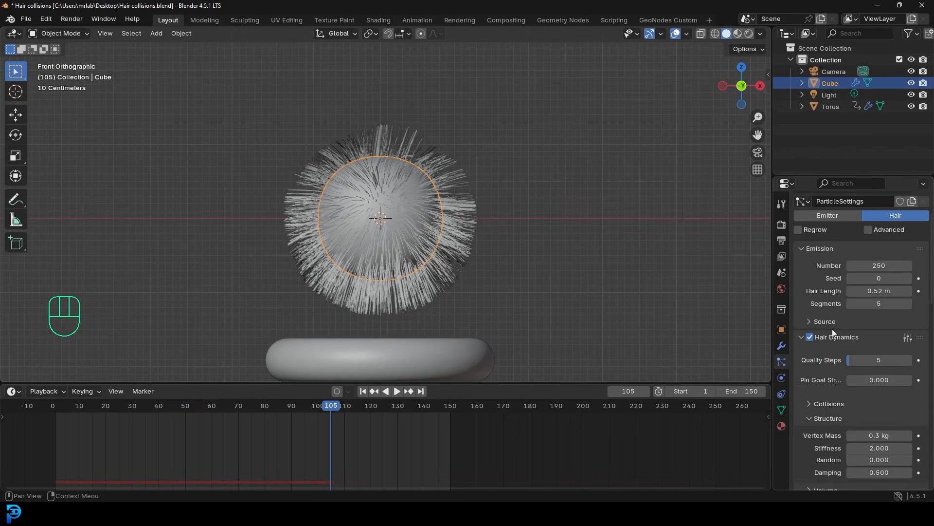
{"action": "scroll", "coordinate": [832, 335], "scroll_direction": "down", "scroll_amount": 9}
{"action": "scroll", "coordinate": [830, 358], "scroll_direction": "down", "scroll_amount": 5}
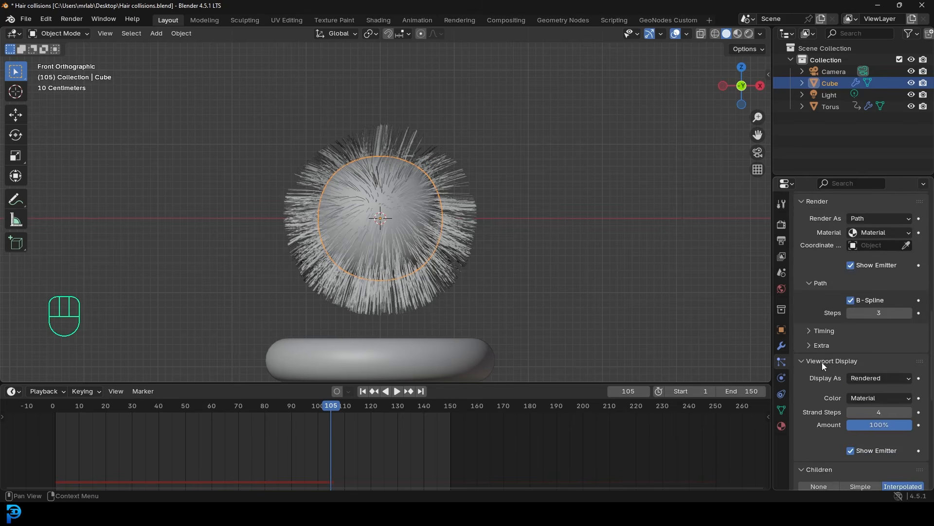
{"action": "scroll", "coordinate": [822, 362], "scroll_direction": "down", "scroll_amount": 9}
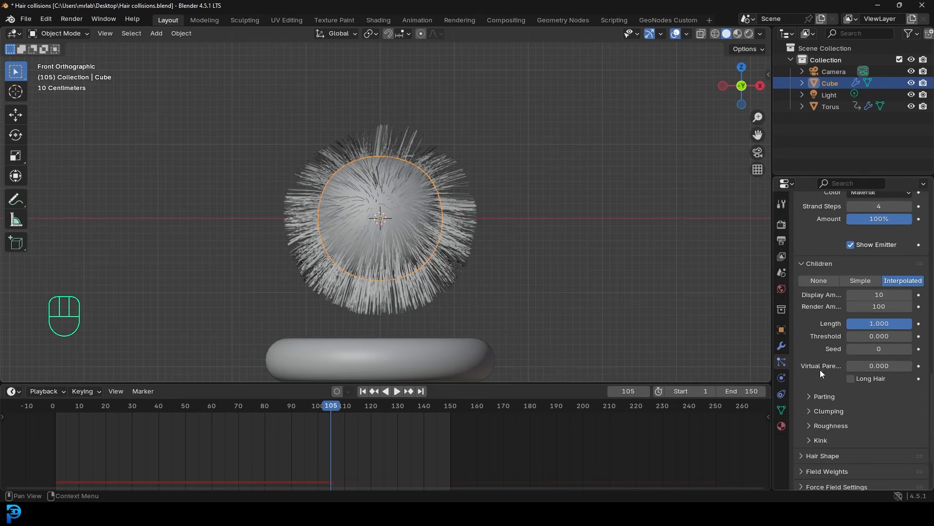
{"action": "left_click", "coordinate": [813, 412]}
{"action": "left_click_drag", "start_coordinate": [860, 442], "coordinate": [905, 440]}
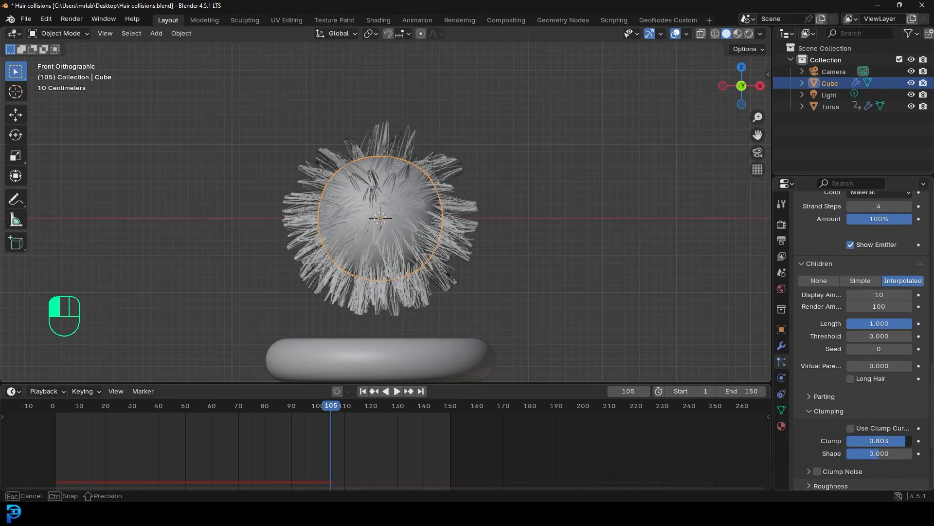
Set the child hairs' roughness to 0.018 uniform and 0.016 random
{"action": "scroll", "coordinate": [857, 409], "scroll_direction": "down", "scroll_amount": 2}
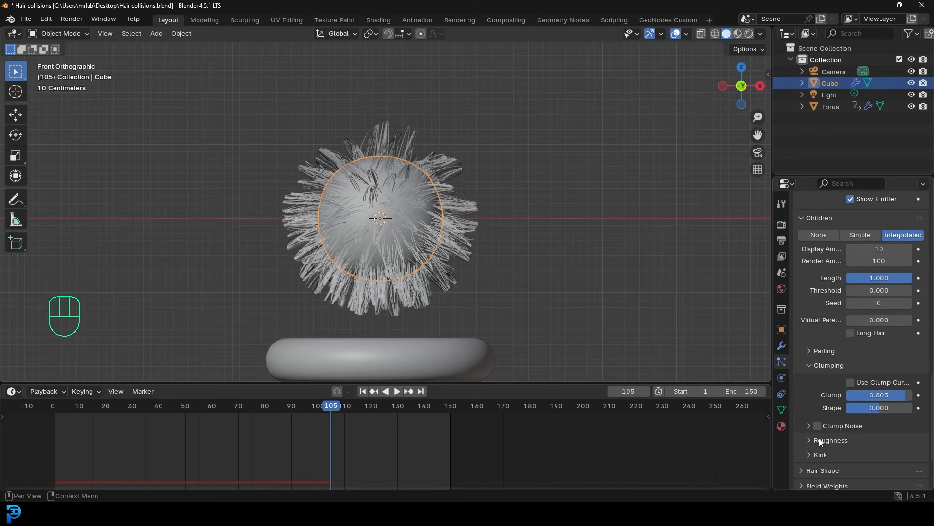
{"action": "left_click", "coordinate": [825, 440]}
{"action": "scroll", "coordinate": [839, 437], "scroll_direction": "down", "scroll_amount": 3}
{"action": "left_click_drag", "start_coordinate": [859, 425], "coordinate": [861, 401]}
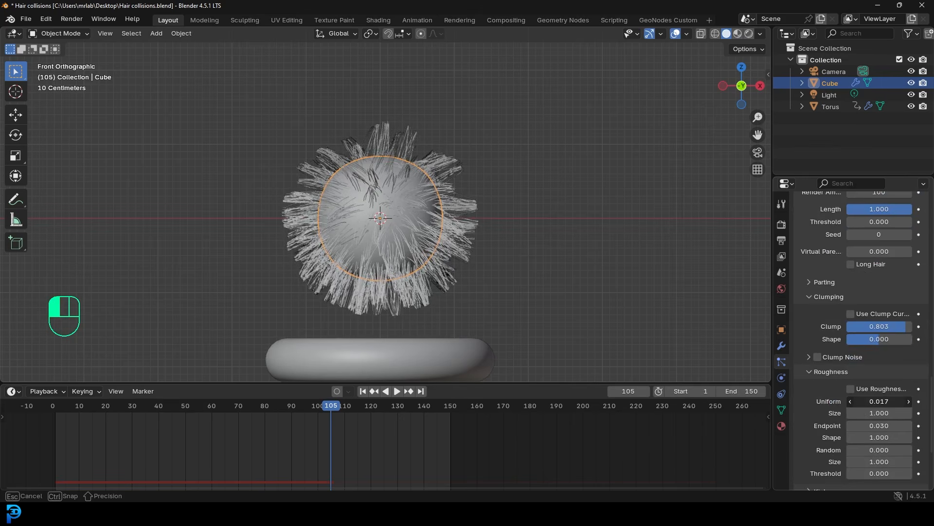
{"action": "left_click_drag", "start_coordinate": [861, 401], "coordinate": [861, 401]}
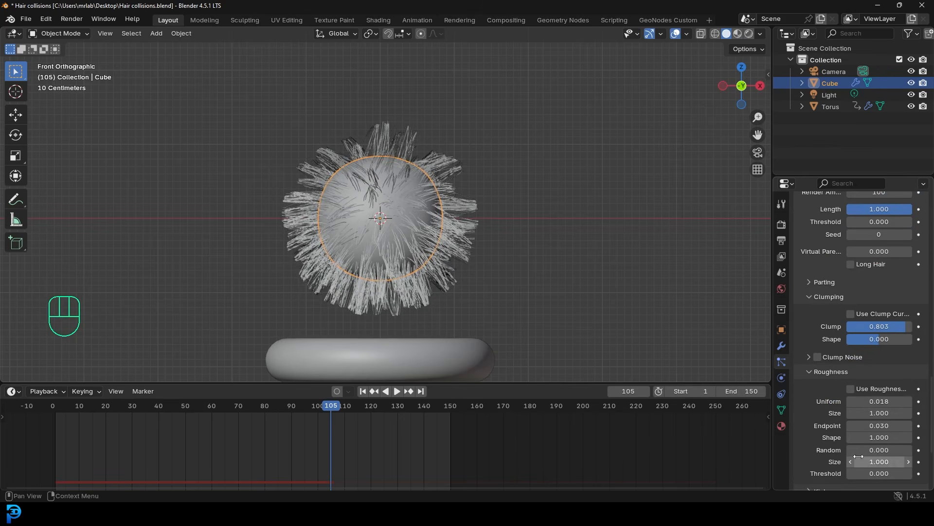
{"action": "left_click_drag", "start_coordinate": [860, 449], "coordinate": [865, 450]}
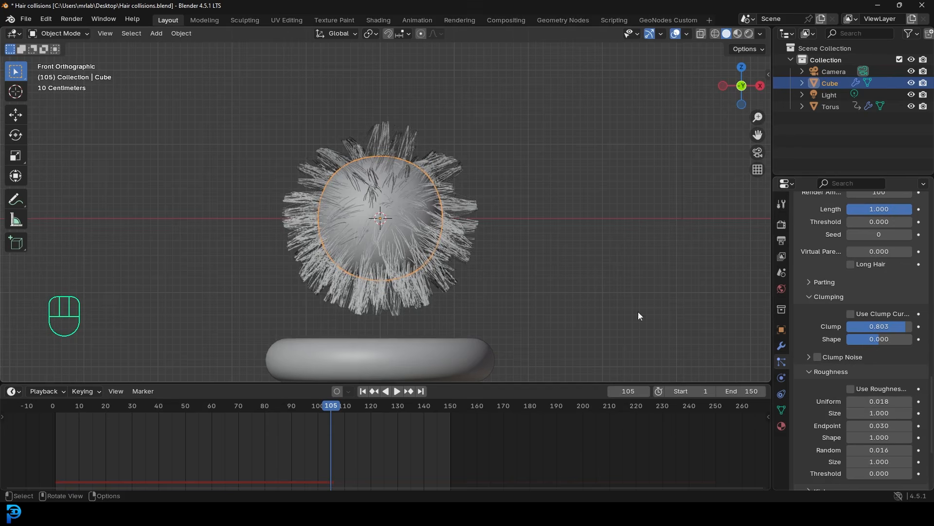
Raise the child hairs' clump value to 1.000 and play the animation from an orbited view to check the clumped hair
{"action": "left_click_drag", "start_coordinate": [876, 326], "coordinate": [884, 326]}
{"action": "key", "text": "space"}
{"action": "middle_click_drag", "start_coordinate": [452, 170], "coordinate": [451, 214]}
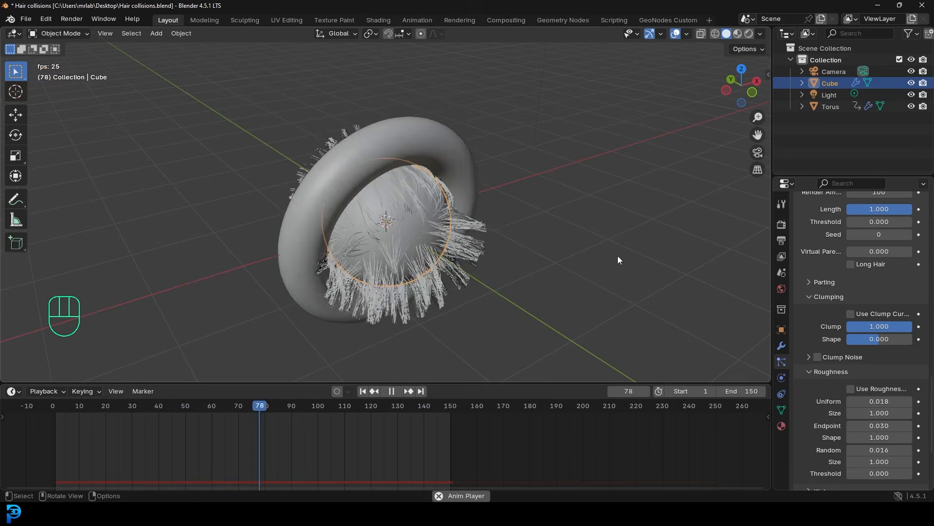
{"action": "key", "text": "space"}
{"action": "key", "text": "KP_1"}
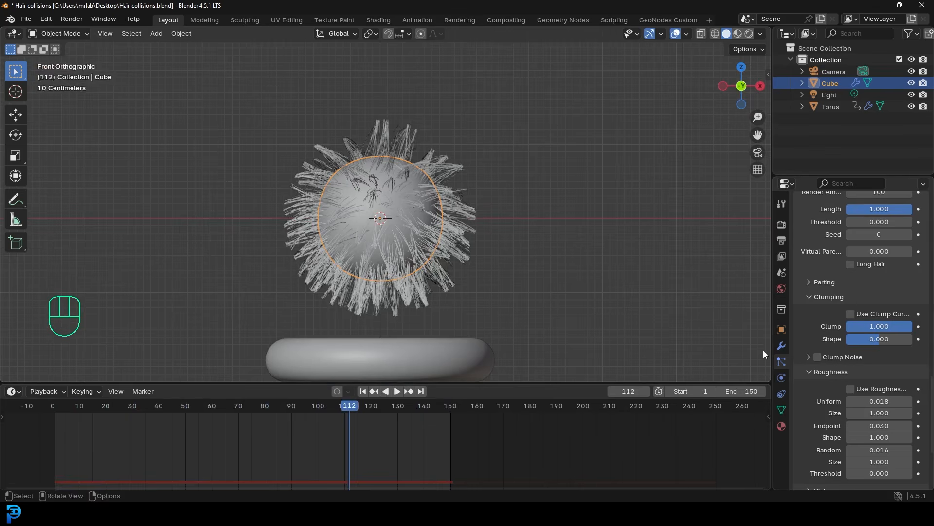
Set the hair simulation cache's end frame to 150 and bake it
{"action": "scroll", "coordinate": [851, 333], "scroll_direction": "up", "scroll_amount": 10}
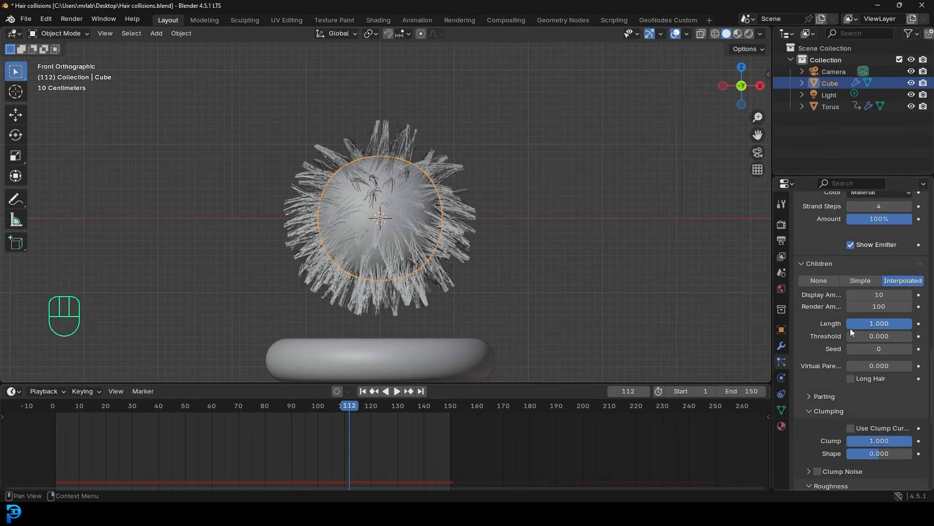
{"action": "scroll", "coordinate": [823, 234], "scroll_direction": "up", "scroll_amount": 8}
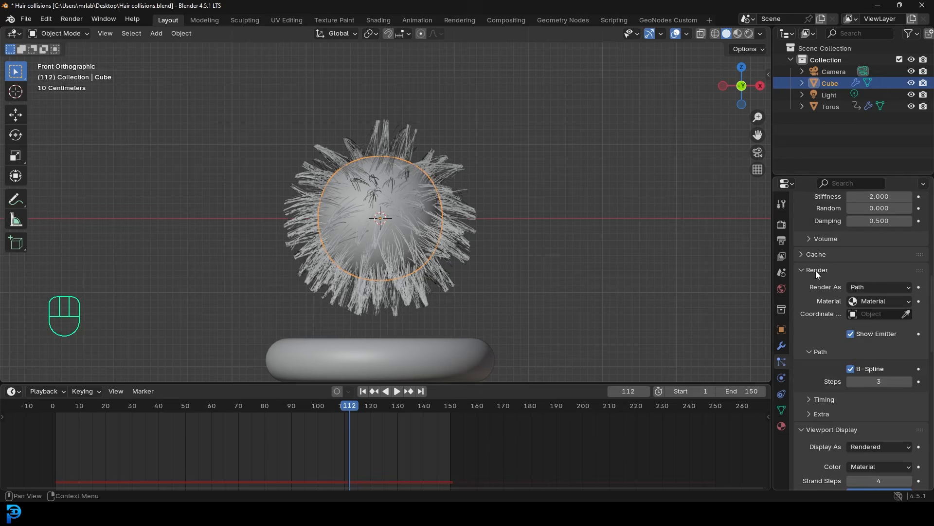
{"action": "left_click", "coordinate": [801, 255]}
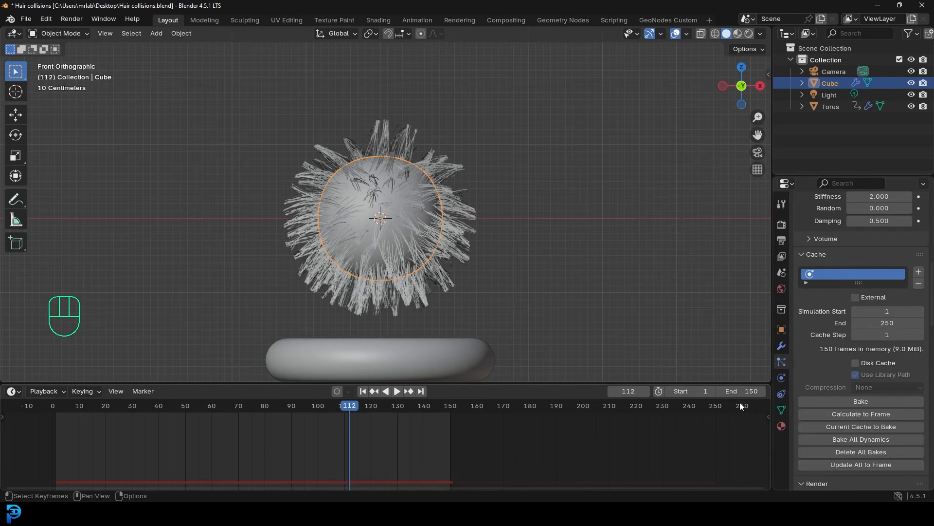
{"action": "left_click_drag", "start_coordinate": [889, 322], "coordinate": [889, 322]}
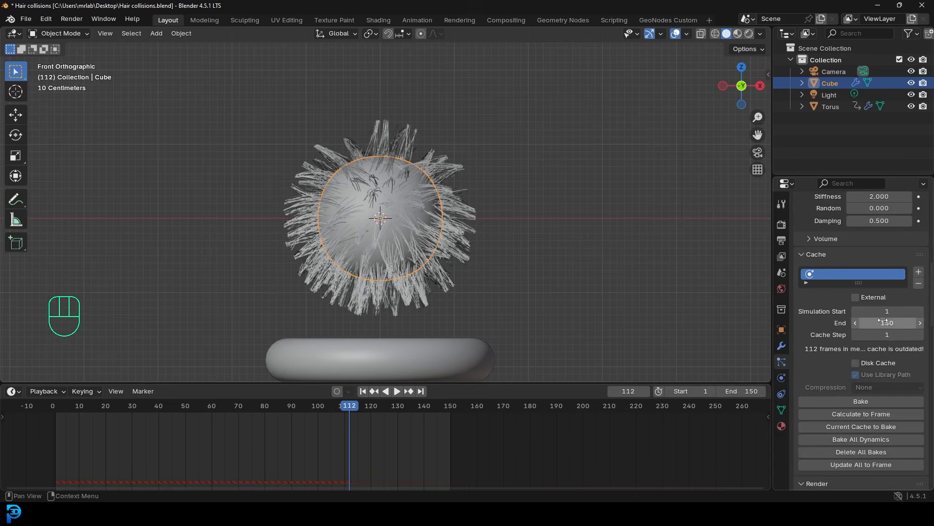
{"action": "left_click", "coordinate": [859, 401]}
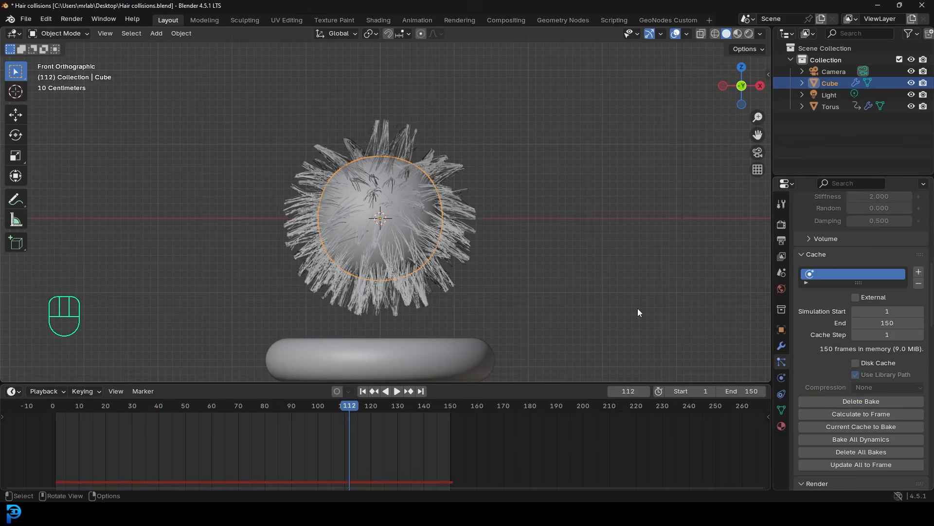
{"action": "middle_click_drag", "start_coordinate": [341, 171], "coordinate": [400, 214]}
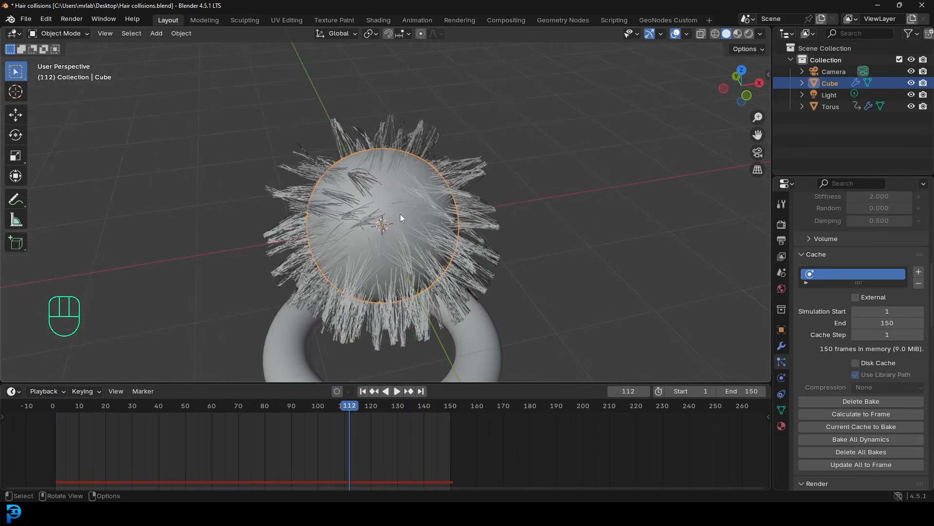
Play back the baked hair animation from an orbited view to check how the hair reacts to the torus
{"action": "key", "text": "space"}
{"action": "key", "text": "alt+a"}
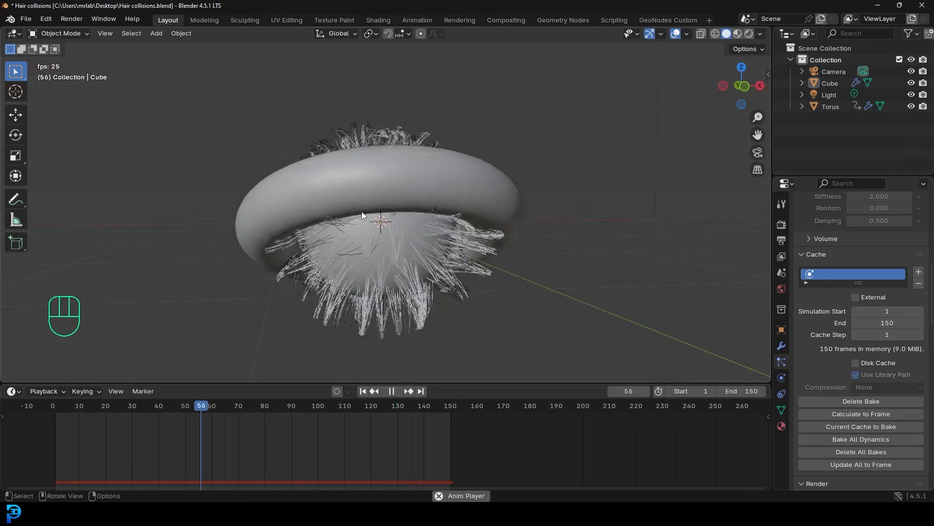
{"action": "middle_click_drag", "start_coordinate": [362, 212], "coordinate": [379, 238]}
{"action": "key", "text": "space"}
{"action": "middle_click_drag", "start_coordinate": [379, 238], "coordinate": [389, 210], "text": "shift"}
{"action": "scroll", "coordinate": [389, 211], "scroll_direction": "up", "scroll_amount": 2}
Switch the render engine to Cycles and set the render's maximum samples to 45
{"action": "left_click", "coordinate": [783, 224]}
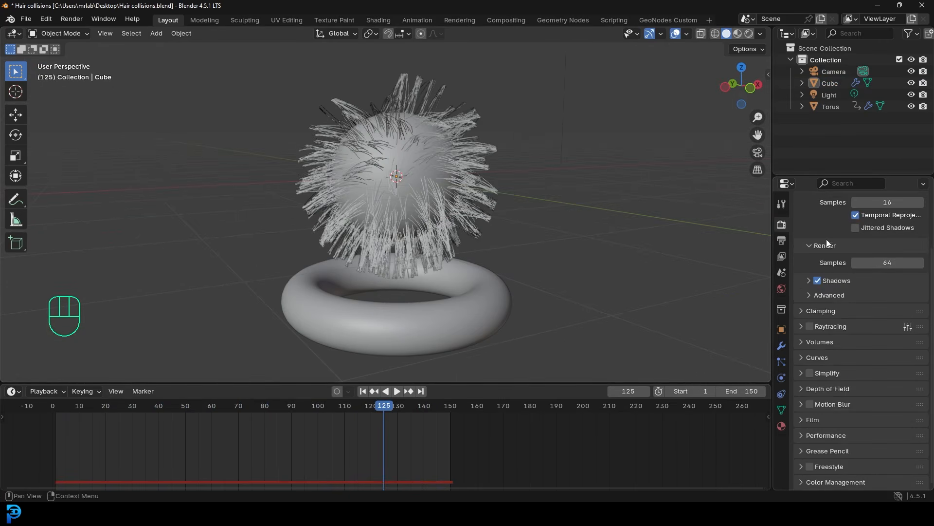
{"action": "scroll", "coordinate": [826, 240], "scroll_direction": "up", "scroll_amount": 3}
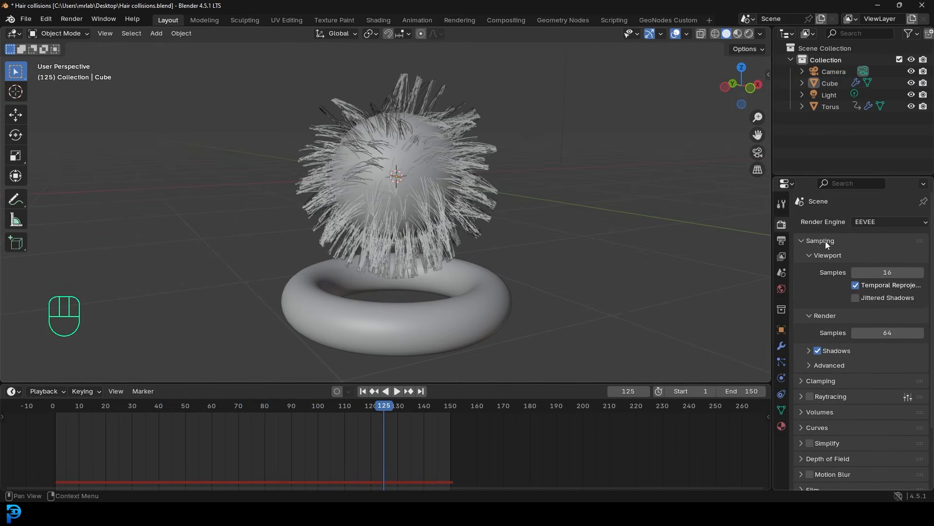
{"action": "left_click", "coordinate": [888, 220]}
{"action": "left_click", "coordinate": [867, 260]}
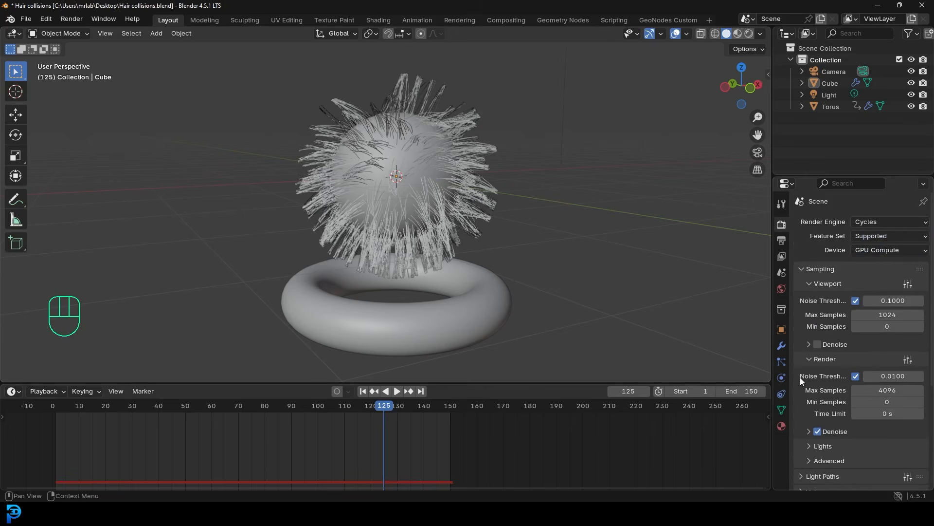
{"action": "left_click", "coordinate": [879, 390]}
{"action": "type", "text": "45"}
{"action": "key", "text": "Return"}
{"action": "middle_click_drag", "start_coordinate": [321, 290], "coordinate": [411, 203]}
{"action": "key", "text": "shift+a"}
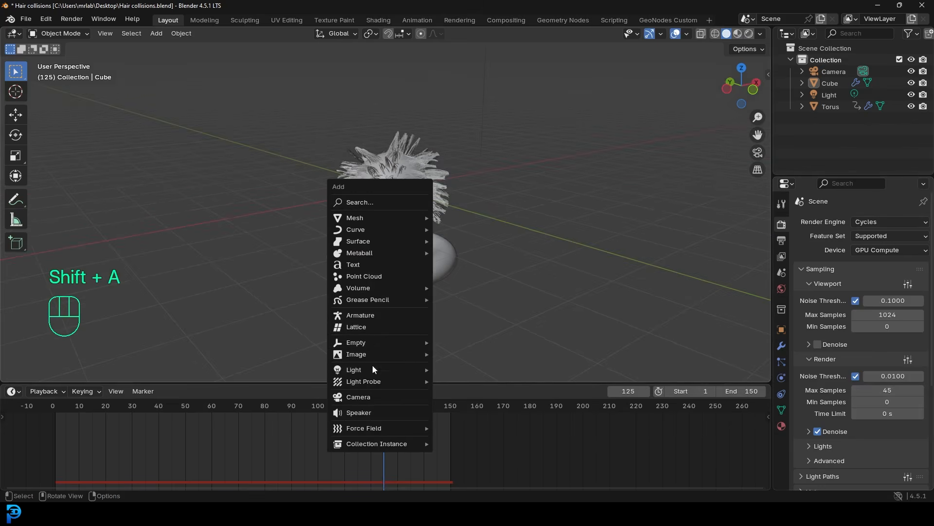
{"action": "left_click", "coordinate": [369, 397]}
{"action": "middle_click_drag", "start_coordinate": [506, 213], "coordinate": [364, 223]}
{"action": "scroll", "coordinate": [398, 93], "scroll_direction": "down", "scroll_amount": 3}
{"action": "key", "text": "x"}
{"action": "key", "text": "x"}
{"action": "left_click", "coordinate": [401, 156]}
Select the existing camera, look through it and move it closer to the hairy sphere and torus
{"action": "scroll", "coordinate": [394, 90], "scroll_direction": "up", "scroll_amount": 2}
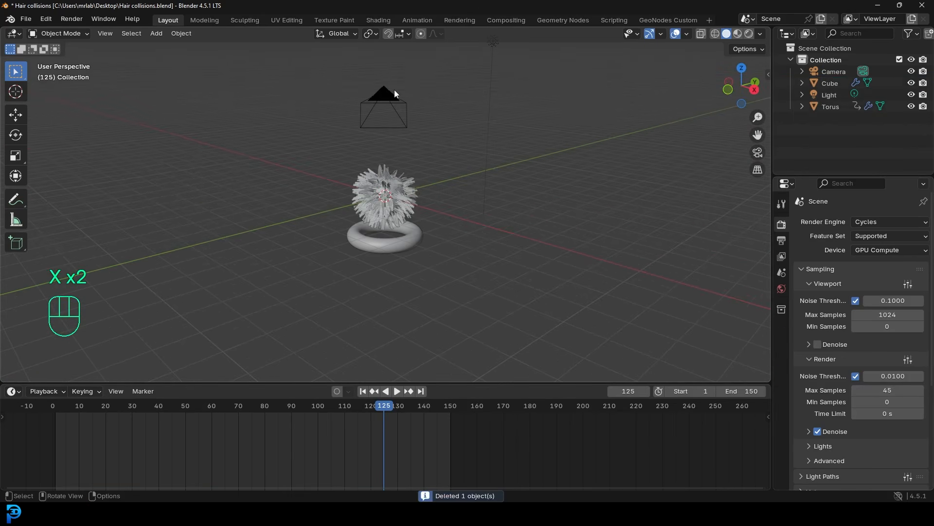
{"action": "left_click", "coordinate": [393, 113]}
{"action": "middle_click_drag", "start_coordinate": [416, 102], "coordinate": [394, 104]}
{"action": "scroll", "coordinate": [394, 104], "scroll_direction": "up", "scroll_amount": 1}
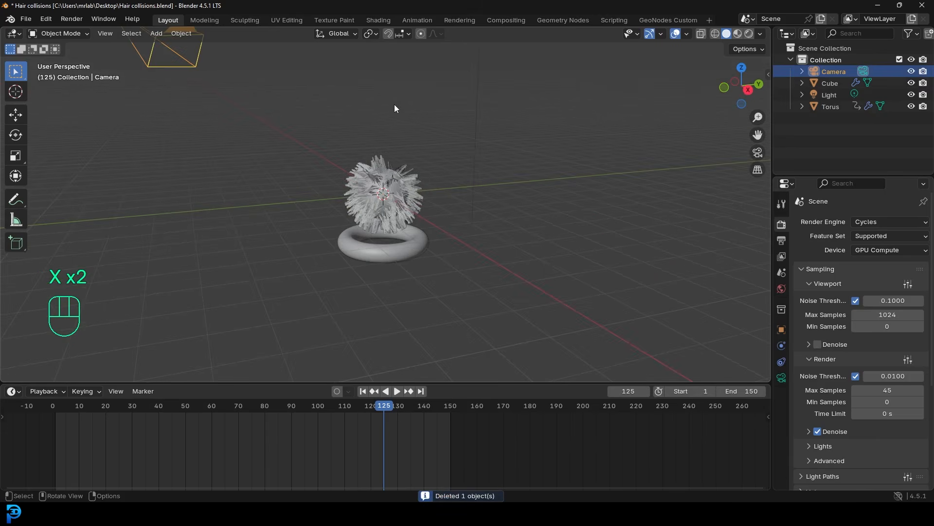
{"action": "key", "text": "KP_0"}
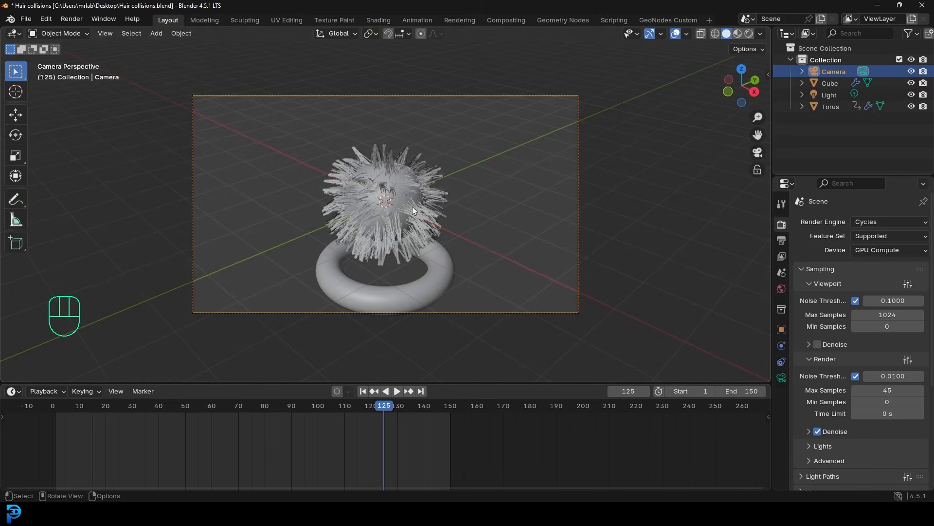
{"action": "key", "text": "g"}
{"action": "key", "text": "z"}
{"action": "key", "text": "z"}
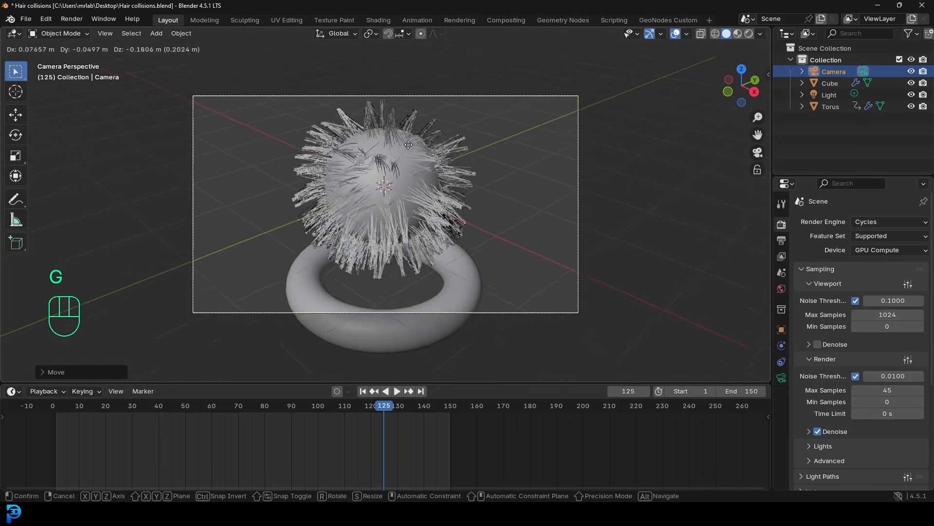
{"action": "left_click", "coordinate": [387, 72]}
Set the pivot point to the 3D Cursor and rotate the camera around it to a lower viewing angle
{"action": "left_click", "coordinate": [368, 33]}
{"action": "left_click", "coordinate": [389, 74]}
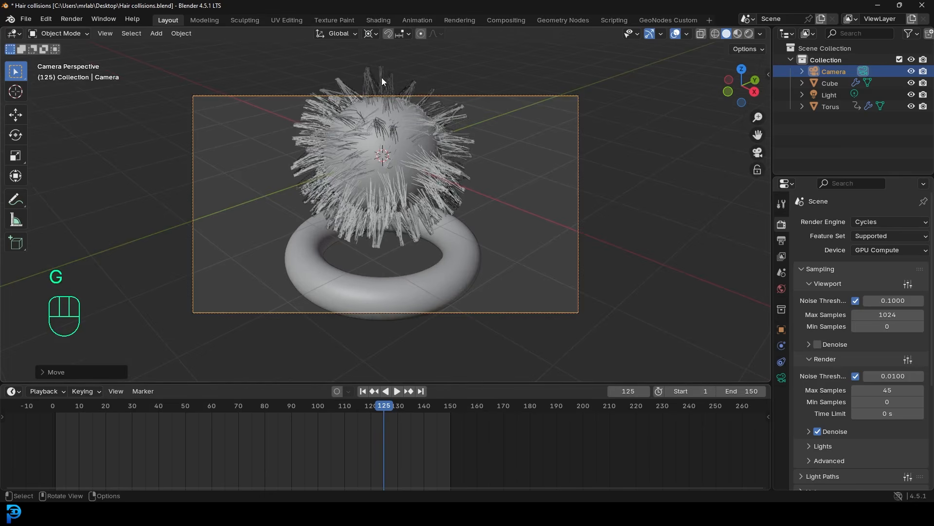
{"action": "key", "text": "r"}
{"action": "key", "text": "r"}
{"action": "left_click", "coordinate": [539, 224]}
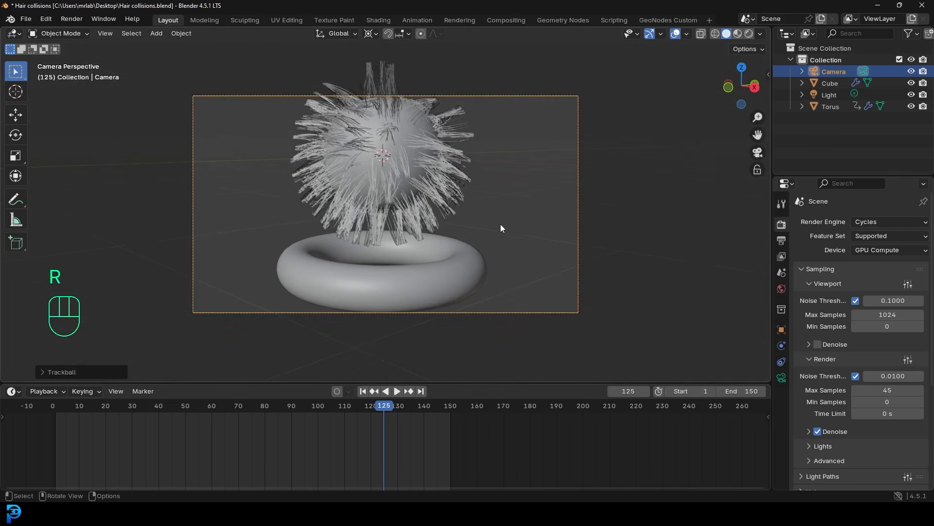
Move the camera back until the sphere and torus fit in its frame, and set the pivot point to Median Point
{"action": "key", "text": "g"}
{"action": "key", "text": "g"}
{"action": "key", "text": "g"}
{"action": "key", "text": "g"}
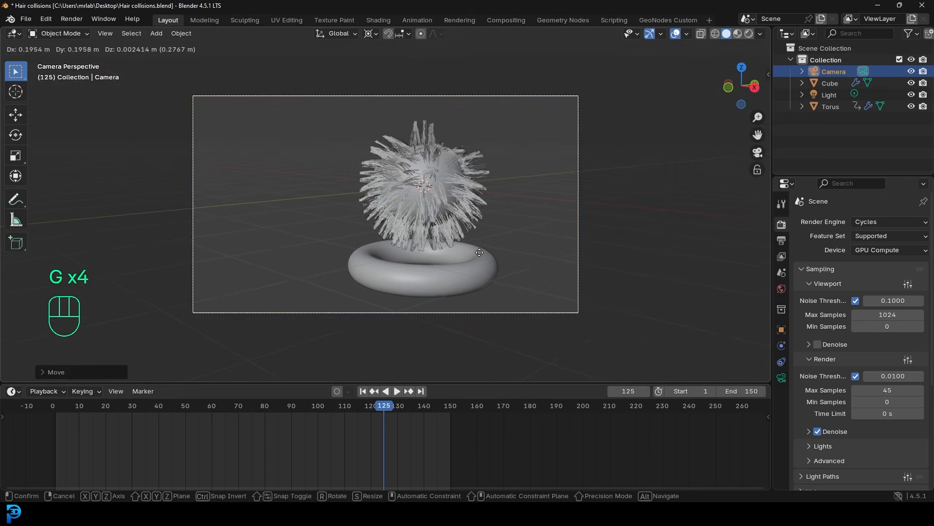
{"action": "left_click", "coordinate": [476, 245]}
{"action": "left_click", "coordinate": [375, 32]}
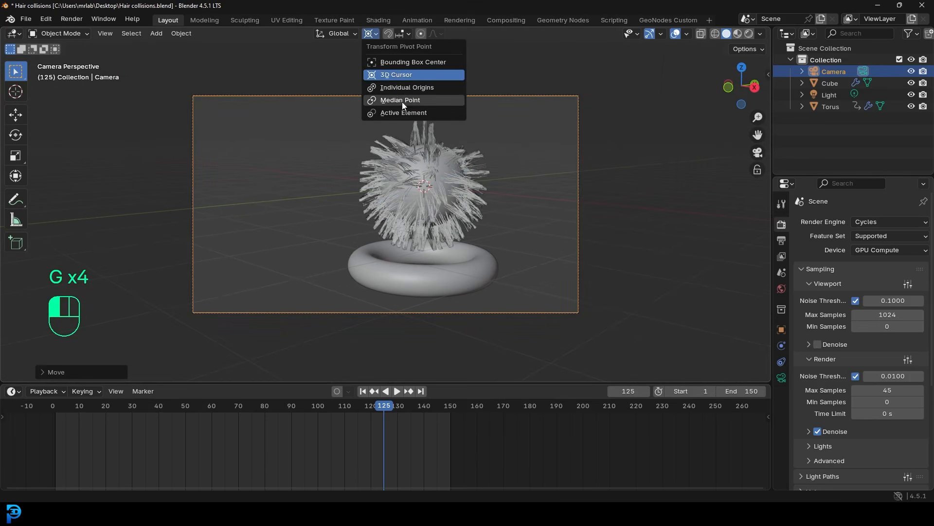
{"action": "left_click", "coordinate": [401, 100]}
Play the animation through the camera, stop at frame 90 and nudge the camera so the sphere sits slightly lower in frame
{"action": "key", "text": "space"}
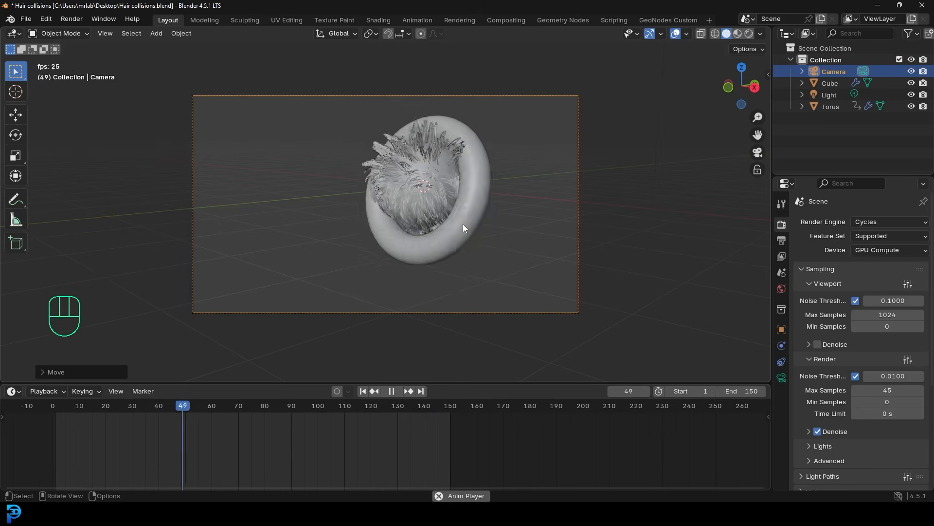
{"action": "key", "text": "space"}
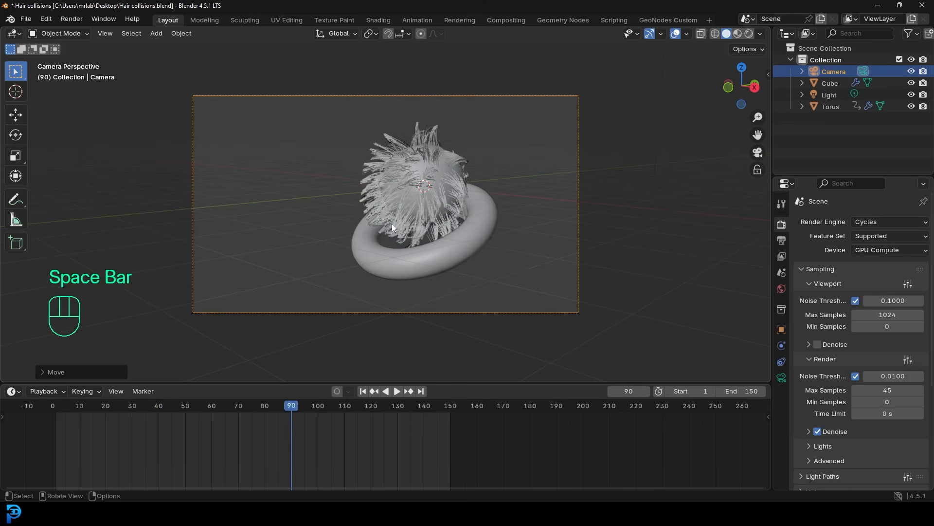
{"action": "key", "text": "g"}
{"action": "left_click", "coordinate": [449, 225]}
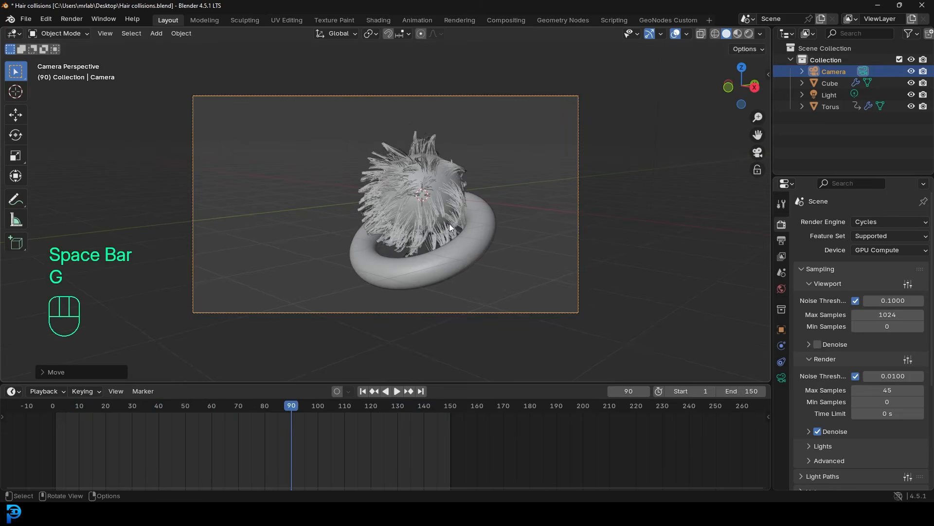
Add an area light and move it above the hairy sphere, outside the camera frame
{"action": "key", "text": "shift+a"}
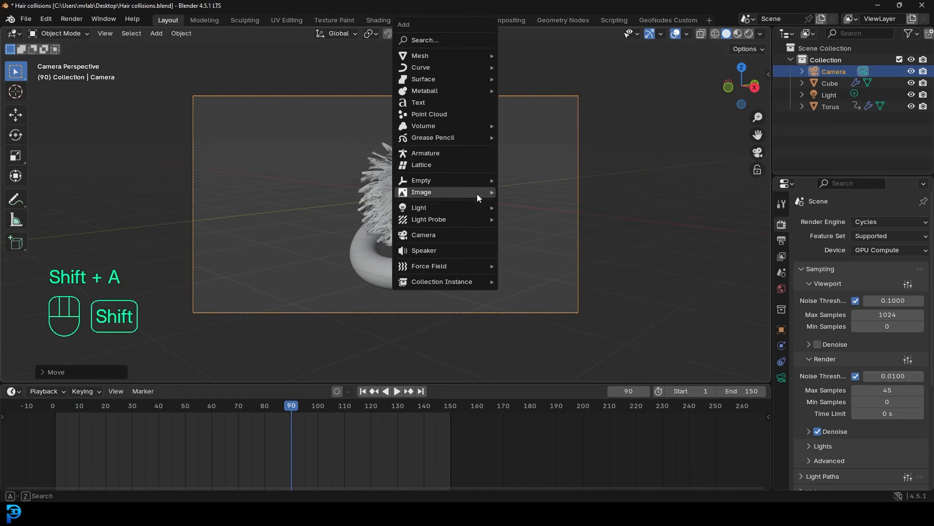
{"action": "mouse_move", "coordinate": [407, 210]}
{"action": "left_click", "coordinate": [552, 244]}
{"action": "scroll", "coordinate": [460, 272], "scroll_direction": "down", "scroll_amount": 3}
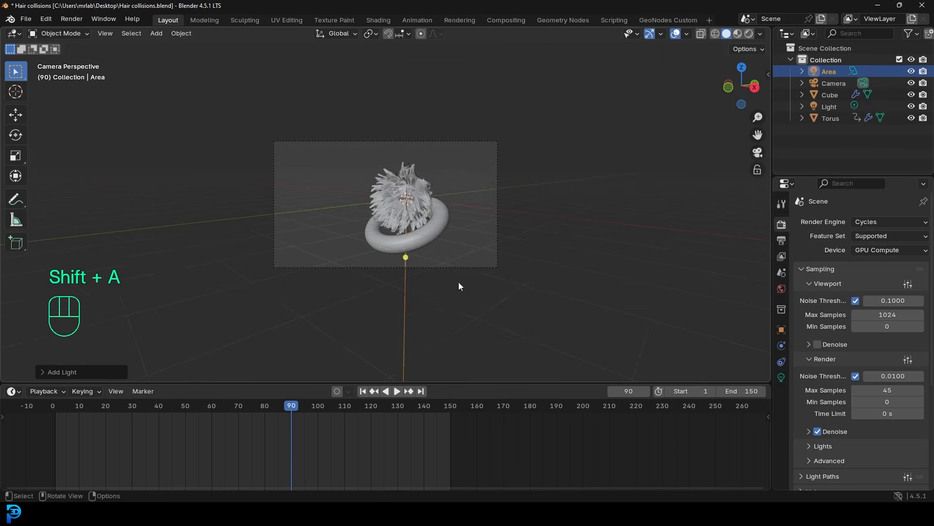
{"action": "key", "text": "g"}
{"action": "left_click", "coordinate": [424, 131]}
{"action": "scroll", "coordinate": [422, 127], "scroll_direction": "up", "scroll_amount": 2}
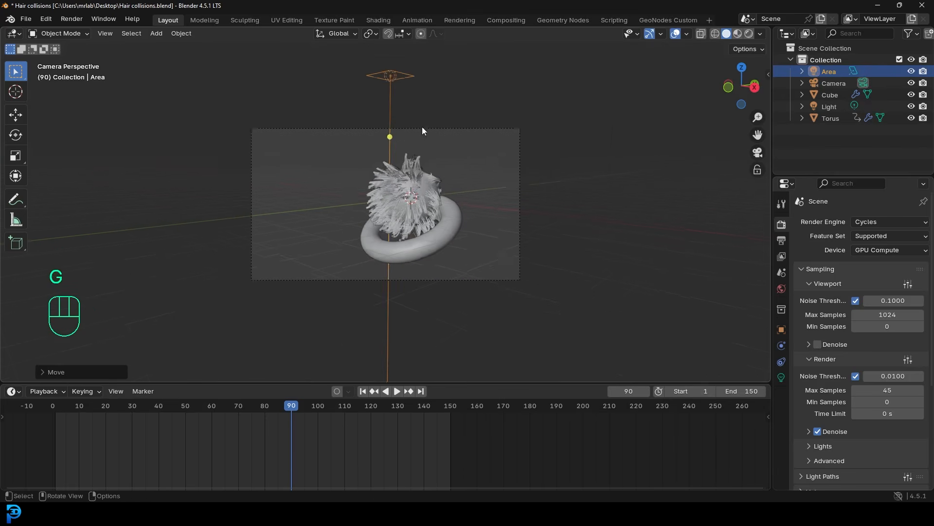
Set the area light's power to 300 and its size to about 3.49 m
{"action": "left_click", "coordinate": [782, 377]}
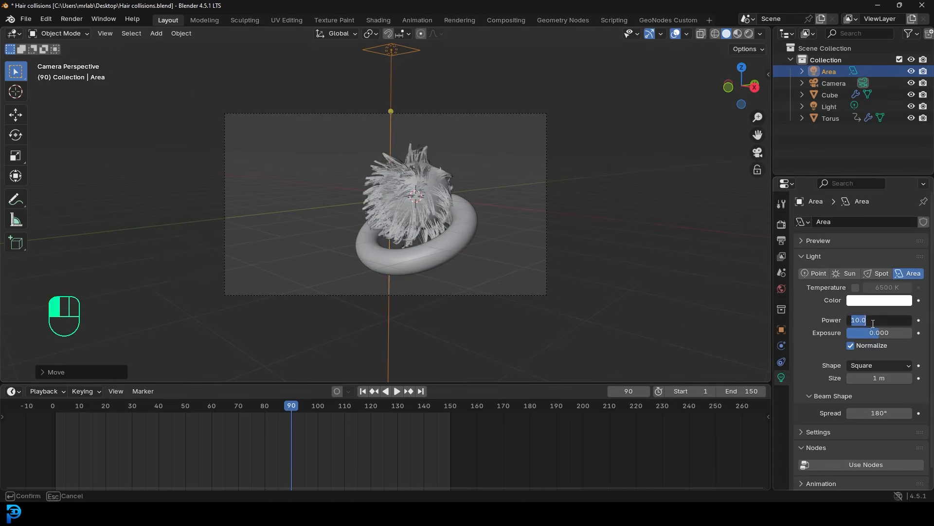
{"action": "key", "text": "Return"}
{"action": "left_click_drag", "start_coordinate": [873, 375], "coordinate": [879, 377]}
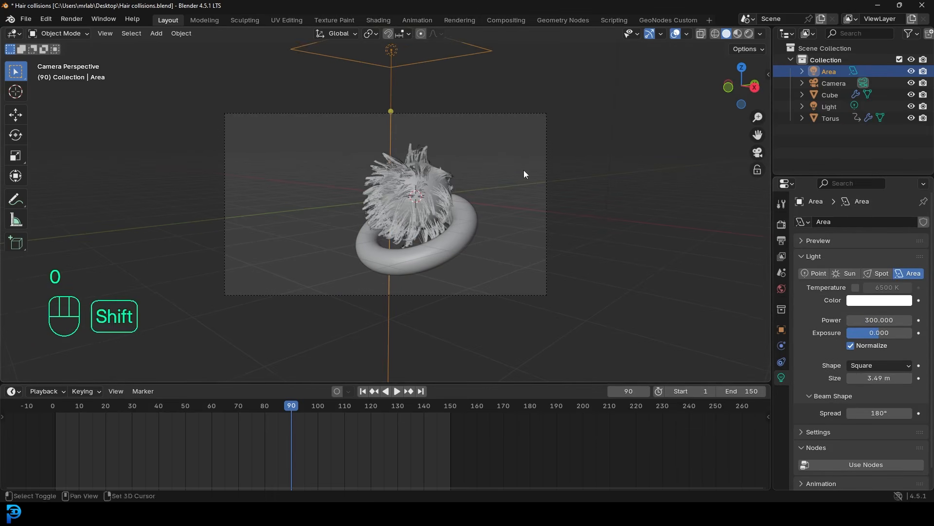
Switch the viewport to rendered shading and reposition the area light above the hairy sphere
{"action": "scroll", "coordinate": [523, 170], "scroll_direction": "up", "scroll_amount": 1}
{"action": "key", "text": "z"}
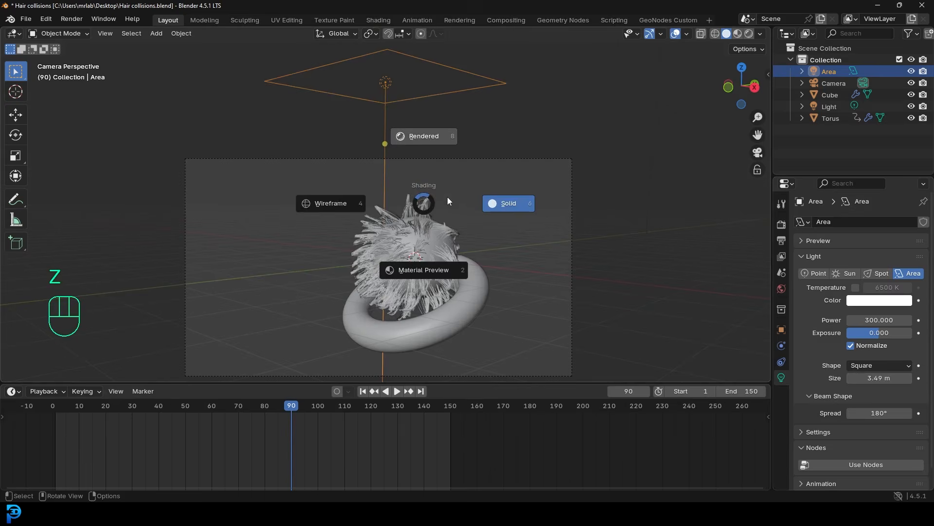
{"action": "key", "text": "8"}
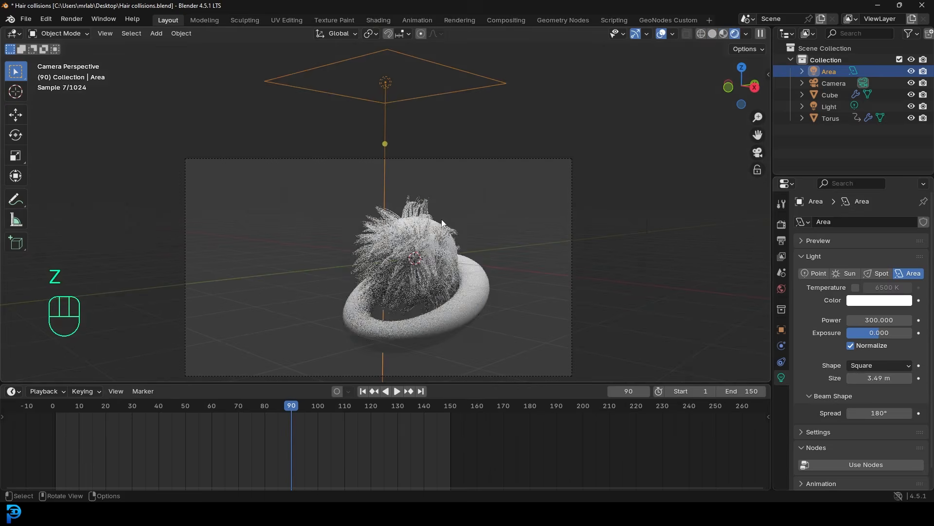
{"action": "middle_click_drag", "start_coordinate": [424, 174], "coordinate": [415, 133], "text": "shift"}
{"action": "key", "text": "g"}
{"action": "left_click", "coordinate": [415, 142]}
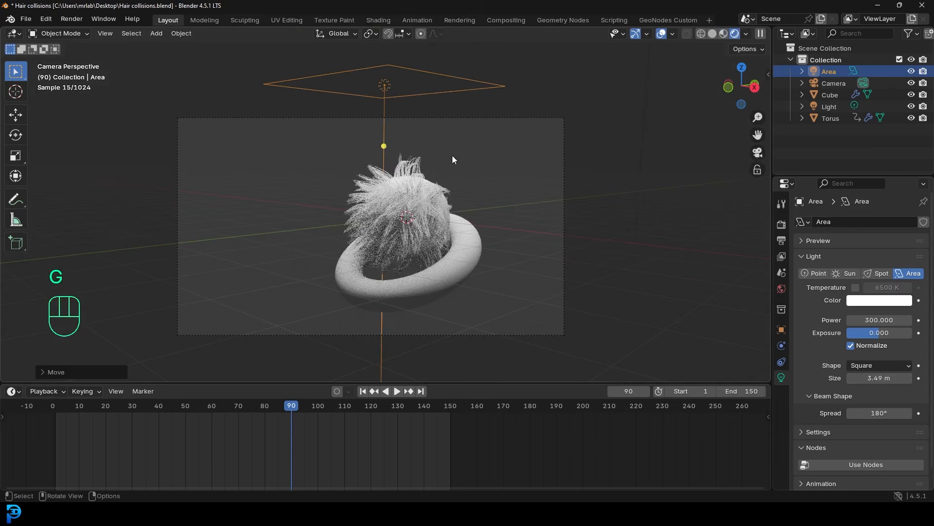
Define a render region that covers the whole camera frame
{"action": "key", "text": "ctrl+b"}
{"action": "left_click_drag", "start_coordinate": [136, 83], "coordinate": [519, 388]}
{"action": "left_click_drag", "start_coordinate": [625, 361], "coordinate": [624, 361]}
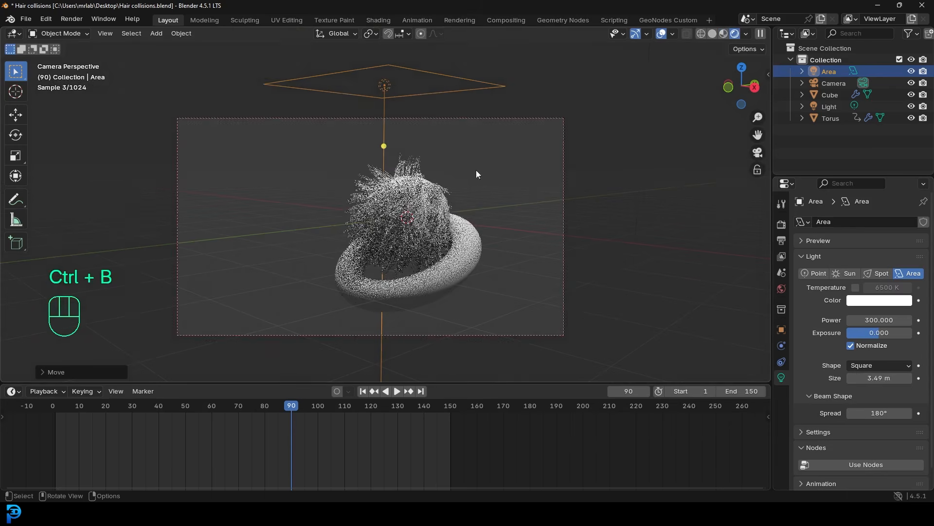
Give the torus a new material with a light red base color and adjust its metallic value
{"action": "scroll", "coordinate": [476, 170], "scroll_direction": "up", "scroll_amount": 2}
{"action": "left_click", "coordinate": [509, 247]}
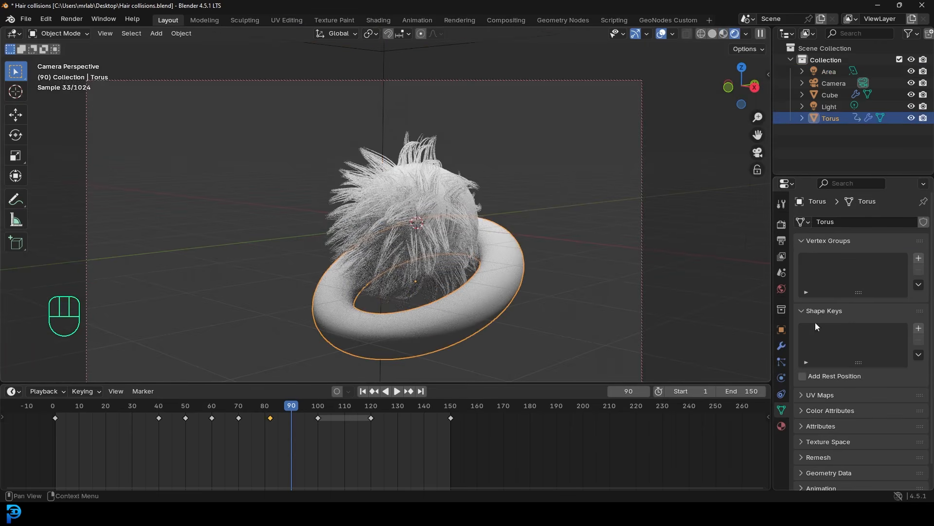
{"action": "left_click", "coordinate": [782, 426]}
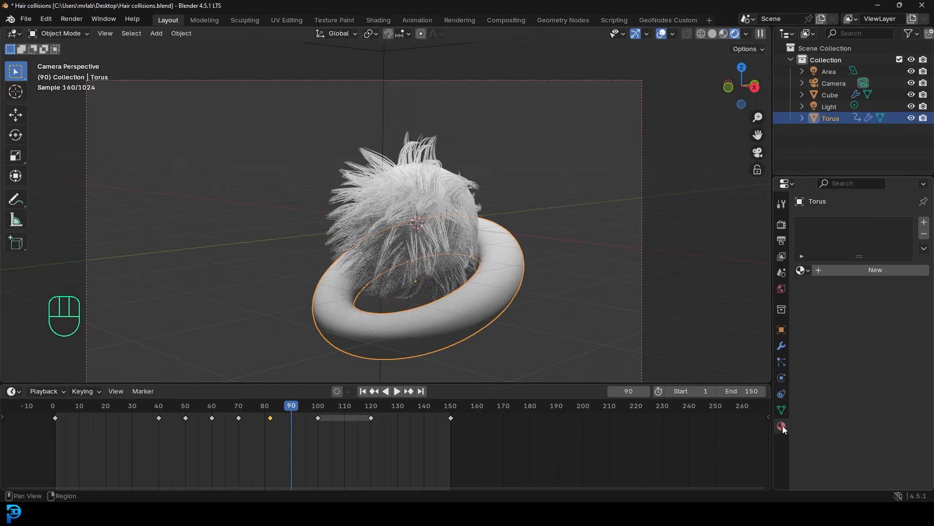
{"action": "left_click", "coordinate": [868, 270]}
{"action": "left_click", "coordinate": [861, 345]}
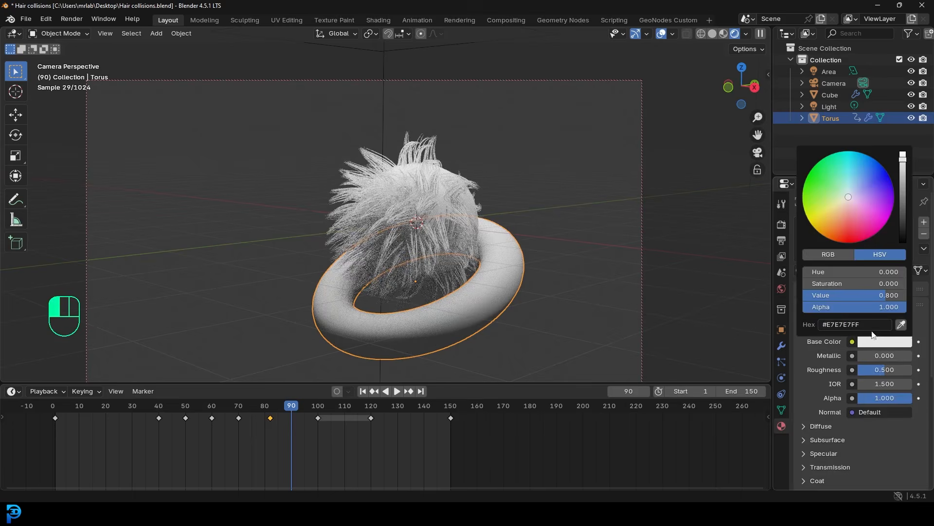
{"action": "left_click_drag", "start_coordinate": [846, 223], "coordinate": [848, 220]}
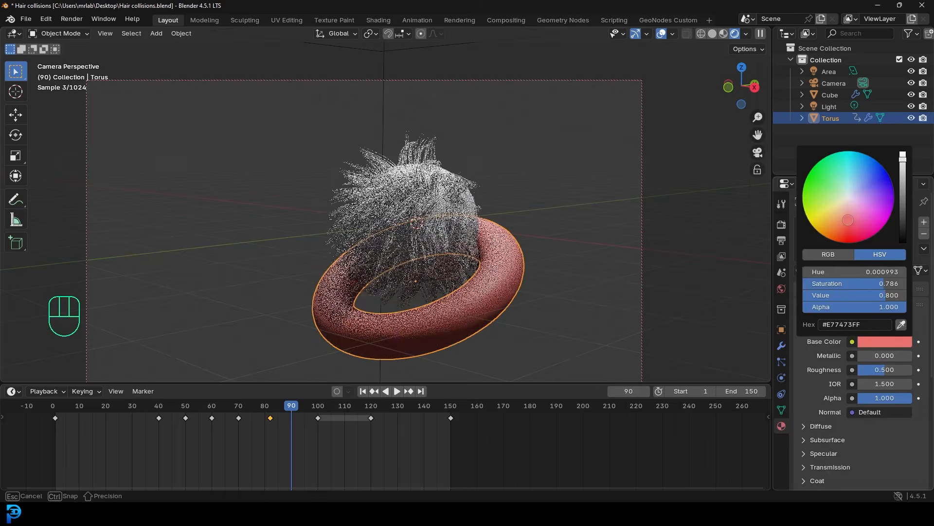
{"action": "left_click_drag", "start_coordinate": [865, 355], "coordinate": [891, 371]}
{"action": "key", "text": "alt+a"}
Set the base color of the hairy sphere's material to blue (#418DE7)
{"action": "left_click", "coordinate": [445, 179]}
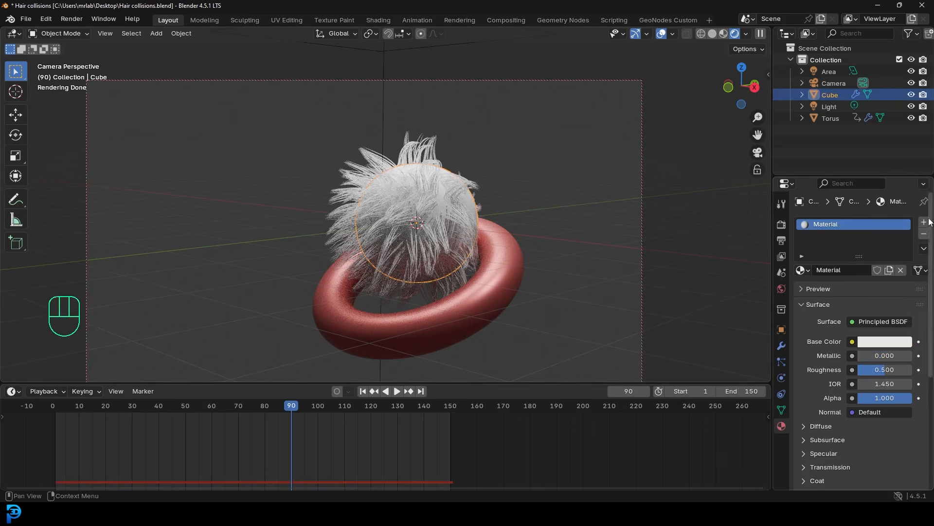
{"action": "left_click", "coordinate": [880, 341]}
{"action": "left_click", "coordinate": [863, 167]}
{"action": "left_click_drag", "start_coordinate": [863, 167], "coordinate": [840, 204]}
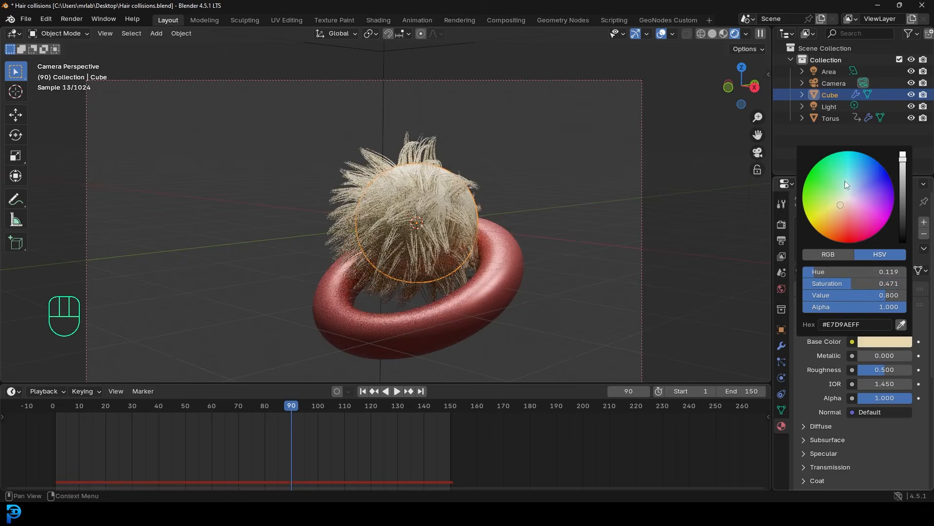
{"action": "left_click", "coordinate": [843, 222]}
{"action": "left_click", "coordinate": [852, 185]}
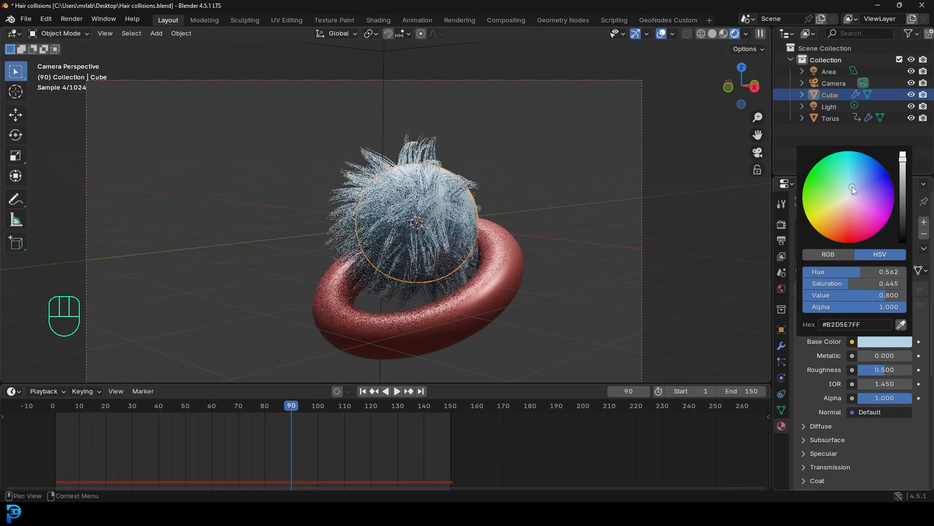
{"action": "left_click_drag", "start_coordinate": [856, 169], "coordinate": [866, 169]}
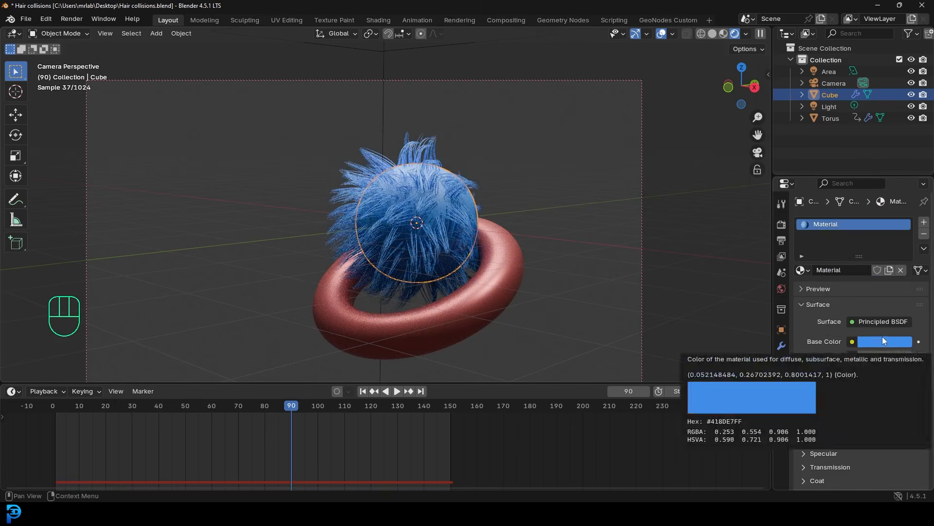
Return the viewport to solid shading and save the file
{"action": "key", "text": "z"}
{"action": "left_click", "coordinate": [513, 205]}
{"action": "key", "text": "ctrl+s"}
{"action": "key", "text": "ctrl+s"}
Enlarge the 3D viewport by shrinking the timeline area and go to frame 85
{"action": "left_click_drag", "start_coordinate": [312, 383], "coordinate": [311, 424]}
{"action": "mouse_move", "coordinate": [262, 447]}
{"action": "left_mouse_down"}
{"action": "mouse_move", "coordinate": [246, 449]}
{"action": "mouse_move", "coordinate": [278, 448]}
{"action": "left_mouse_up"}
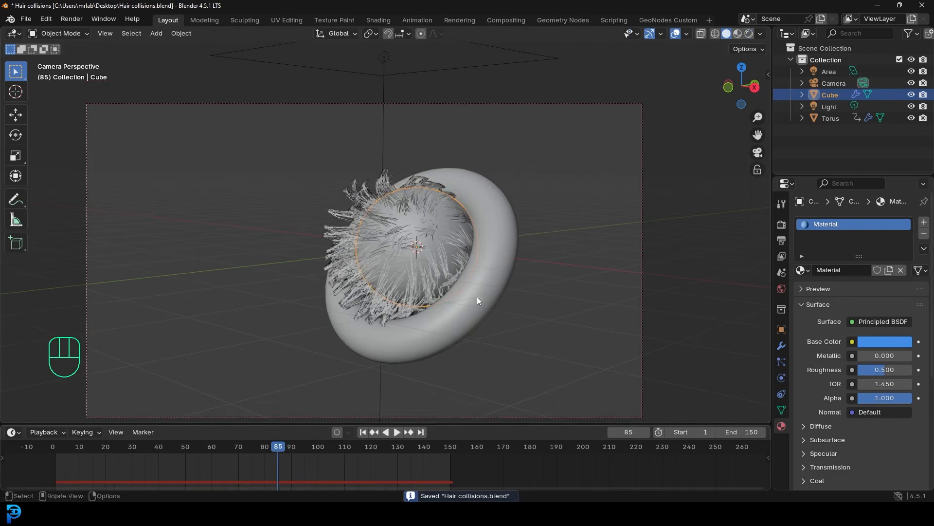
Enable motion blur in the render settings and save the file
{"action": "left_click", "coordinate": [780, 225]}
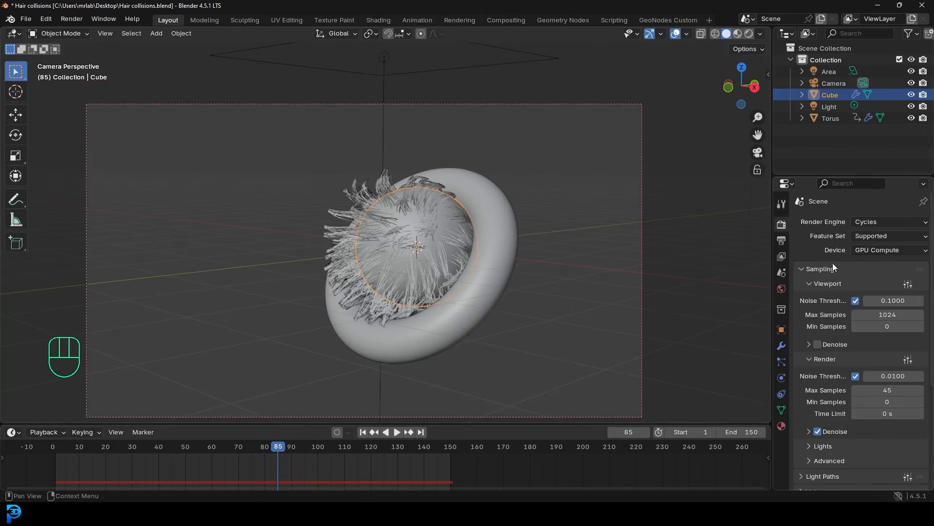
{"action": "scroll", "coordinate": [832, 272], "scroll_direction": "down", "scroll_amount": 8}
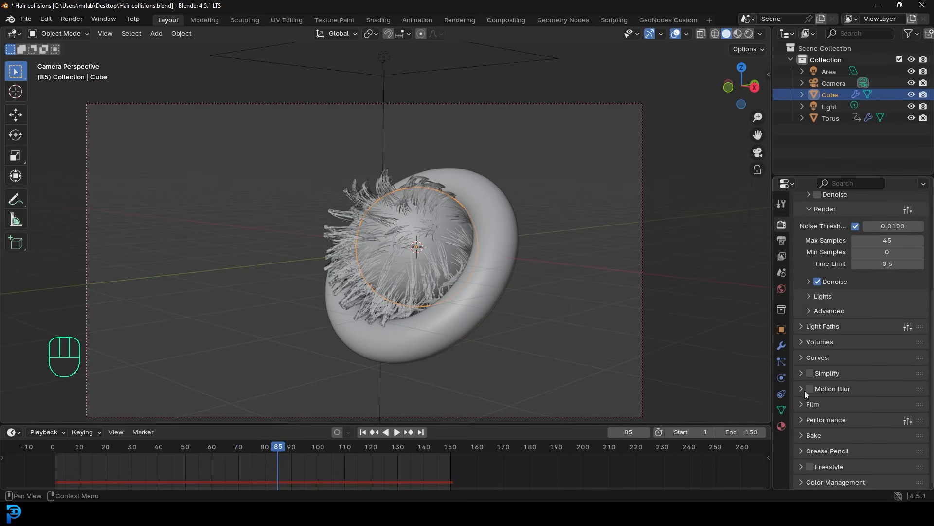
{"action": "key", "text": "ctrl+s"}
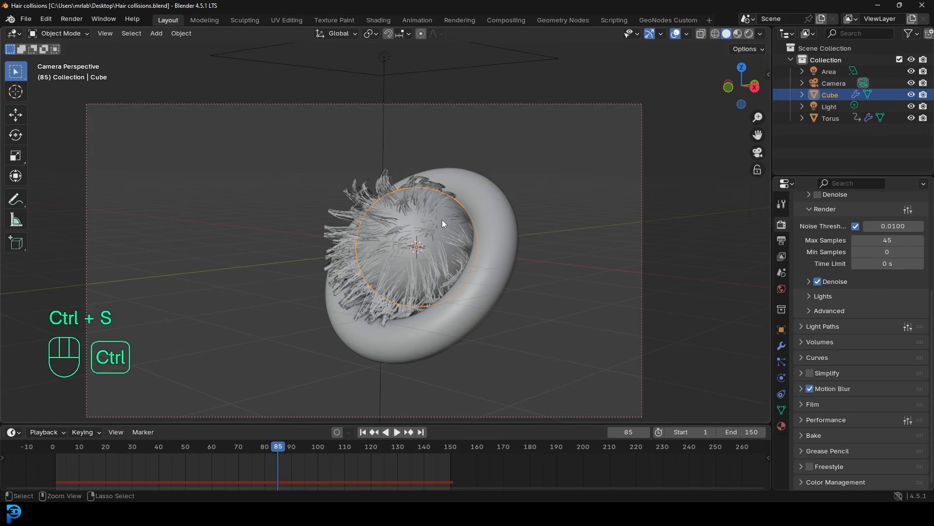
Render frame 85 as a still image and examine the hair clumps and the torus up close
{"action": "scroll", "coordinate": [404, 202], "scroll_direction": "up", "scroll_amount": 1}
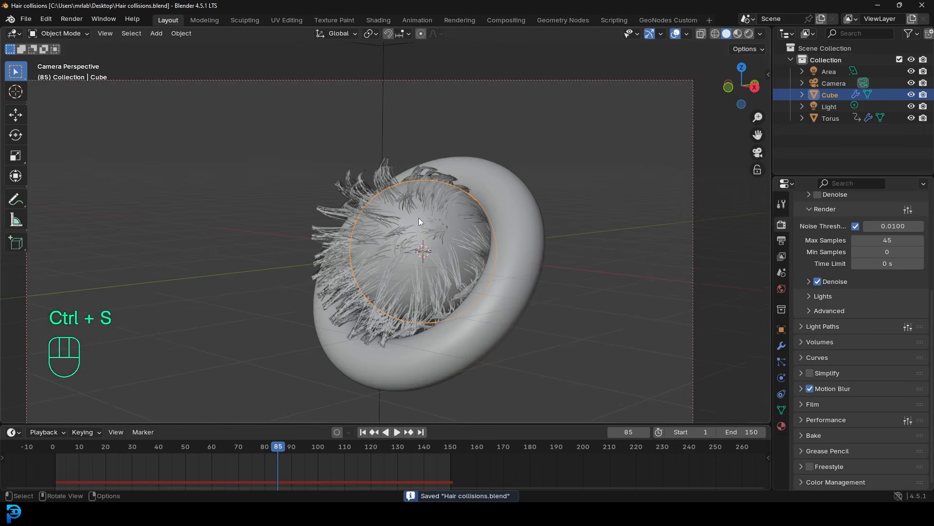
{"action": "scroll", "coordinate": [418, 218], "scroll_direction": "down", "scroll_amount": 1}
{"action": "middle_click_drag", "start_coordinate": [415, 221], "coordinate": [431, 202], "text": "shift"}
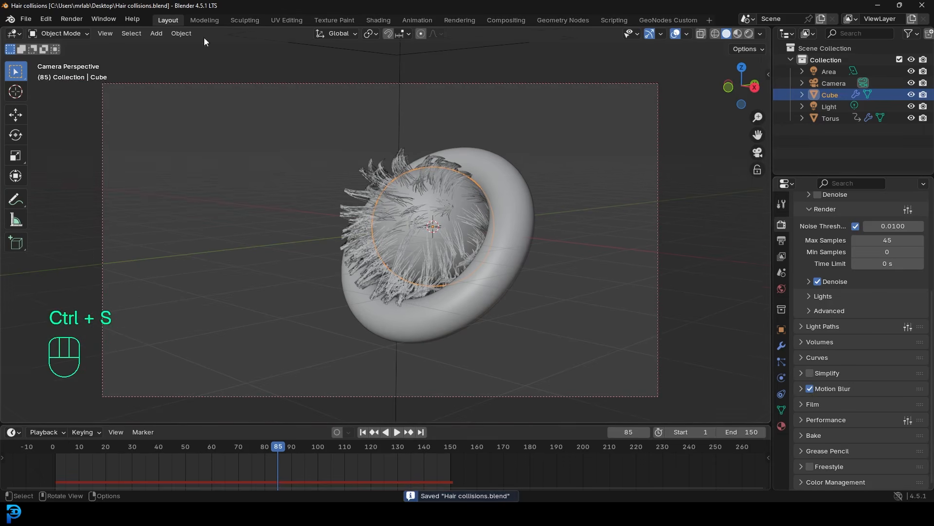
{"action": "left_click", "coordinate": [70, 22]}
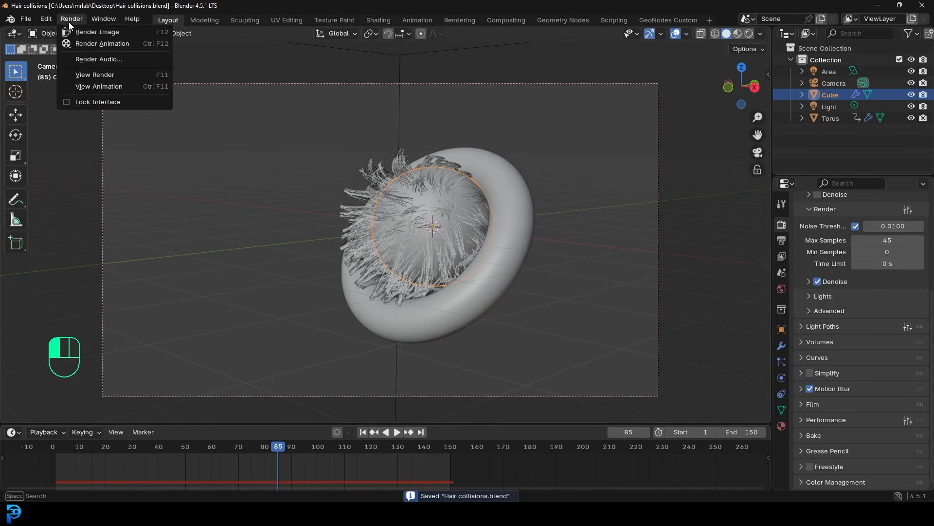
{"action": "left_click", "coordinate": [100, 33]}
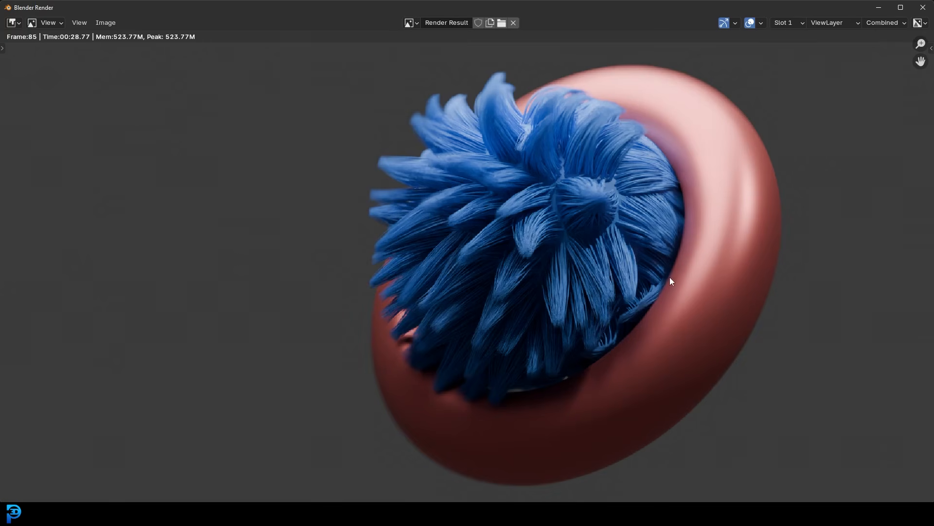
{"action": "scroll", "coordinate": [625, 294], "scroll_direction": "down", "scroll_amount": 1}
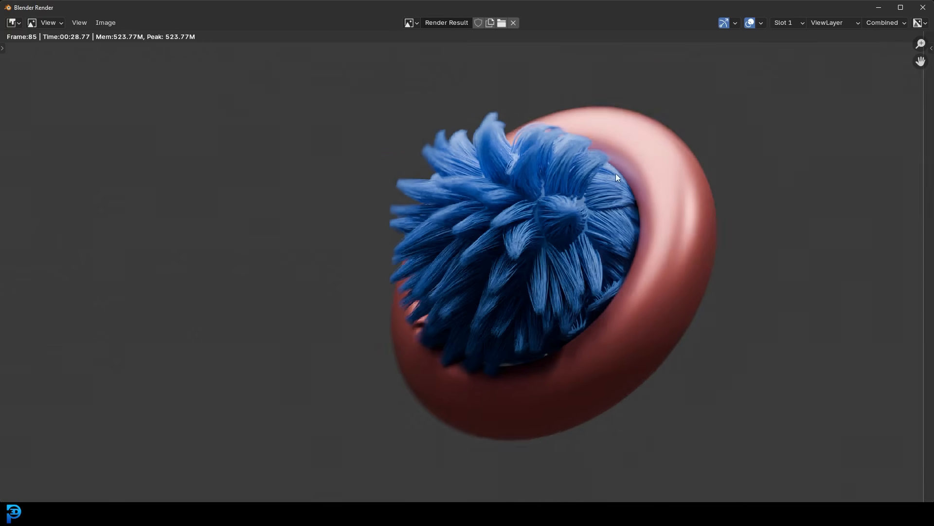
{"action": "scroll", "coordinate": [615, 173], "scroll_direction": "up", "scroll_amount": 5}
{"action": "scroll", "coordinate": [484, 185], "scroll_direction": "down", "scroll_amount": 5}
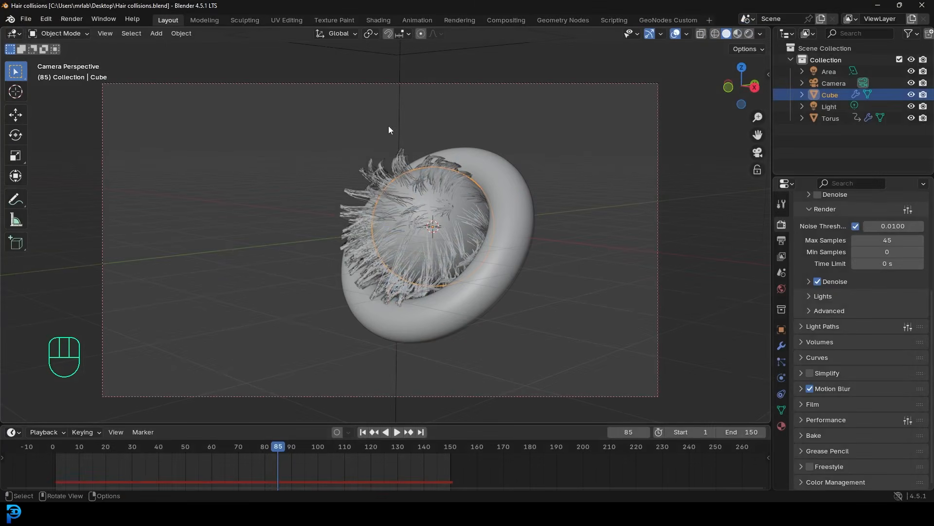
Duplicate the overhead area light, place the copy low beside the hairy sphere and rotate it to face the sphere
{"action": "left_click", "coordinate": [393, 112]}
{"action": "scroll", "coordinate": [480, 185], "scroll_direction": "down", "scroll_amount": 3}
{"action": "middle_click_drag", "start_coordinate": [481, 184], "coordinate": [385, 195]}
{"action": "key", "text": "shift+d"}
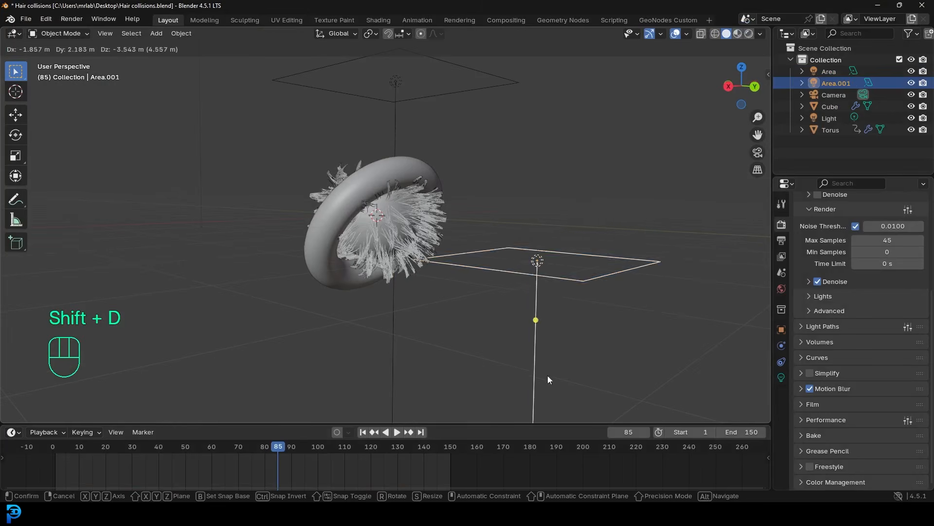
{"action": "key", "text": "r"}
{"action": "left_click", "coordinate": [287, 301]}
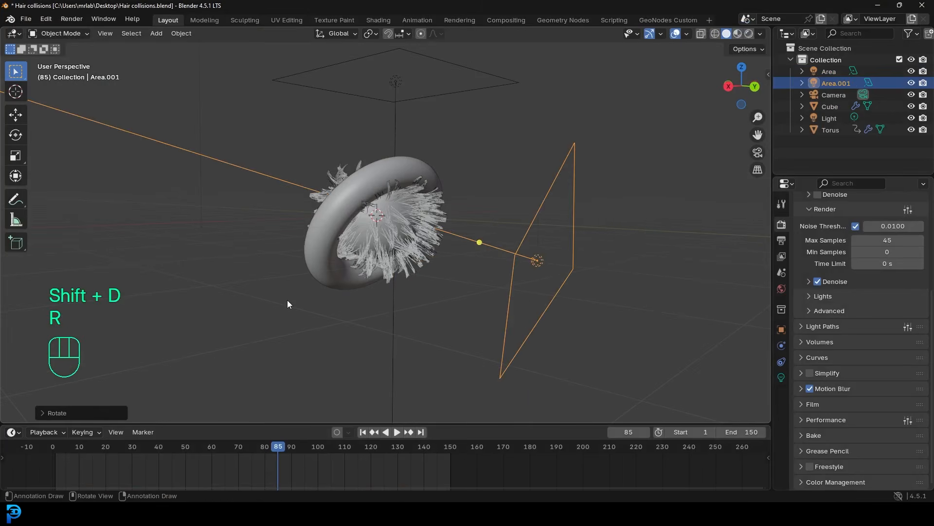
Show the camera view in rendered shading and reposition the duplicated area light
{"action": "key", "text": "KP_0"}
{"action": "key", "text": "z"}
{"action": "left_click", "coordinate": [446, 256]}
{"action": "scroll", "coordinate": [445, 211], "scroll_direction": "up", "scroll_amount": 3}
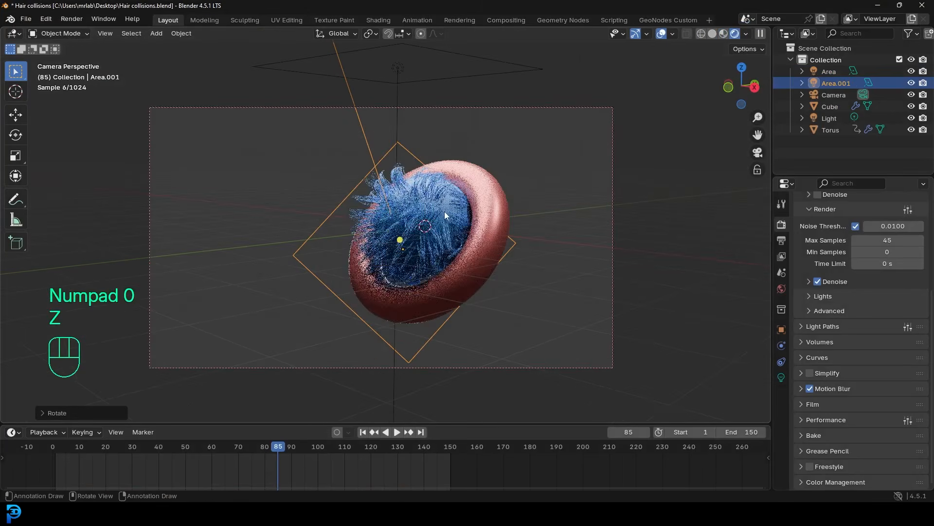
{"action": "key", "text": "g"}
{"action": "left_click", "coordinate": [448, 256]}
Duplicate the side area light, place the copy on the torus's far side and trackball-rotate it to aim at the objects
{"action": "key", "text": "shift+d"}
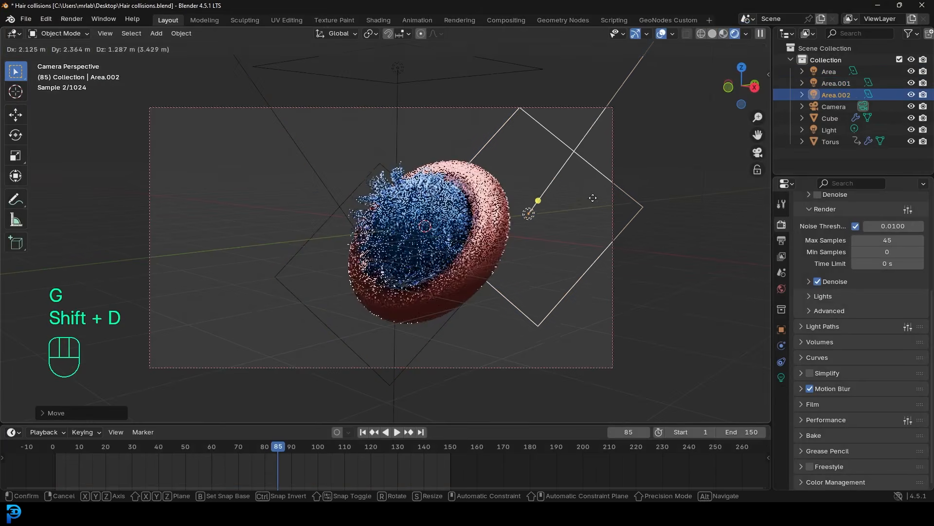
{"action": "left_click", "coordinate": [600, 186]}
{"action": "key", "text": "r"}
{"action": "key", "text": "r"}
{"action": "left_click", "coordinate": [579, 191]}
Duplicate that area light again, place the copy above the hair on the opposite side and rotate it toward the sphere
{"action": "scroll", "coordinate": [506, 246], "scroll_direction": "up", "scroll_amount": 3}
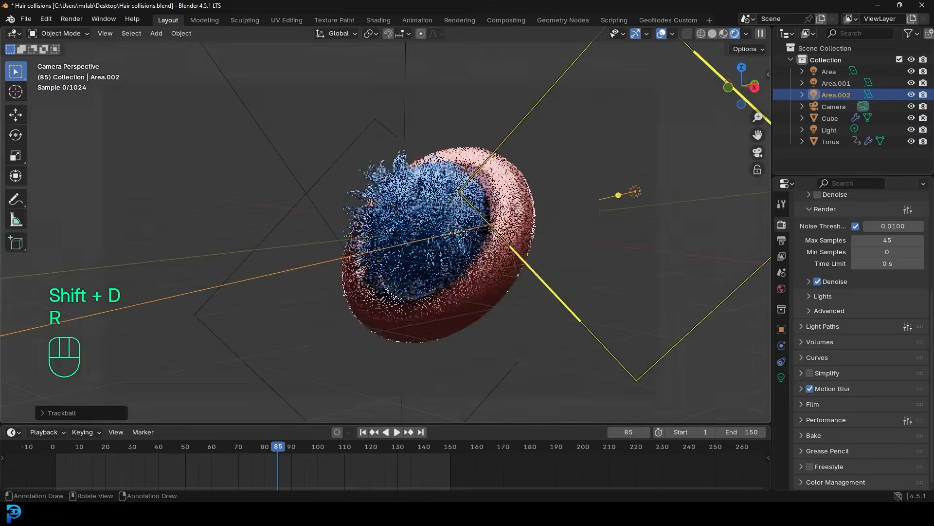
{"action": "scroll", "coordinate": [549, 272], "scroll_direction": "down", "scroll_amount": 2}
{"action": "key", "text": "shift+d"}
{"action": "left_click", "coordinate": [332, 219]}
{"action": "key", "text": "r"}
{"action": "left_click", "coordinate": [428, 235]}
{"action": "key", "text": "r"}
{"action": "key", "text": "r"}
{"action": "left_click", "coordinate": [467, 232]}
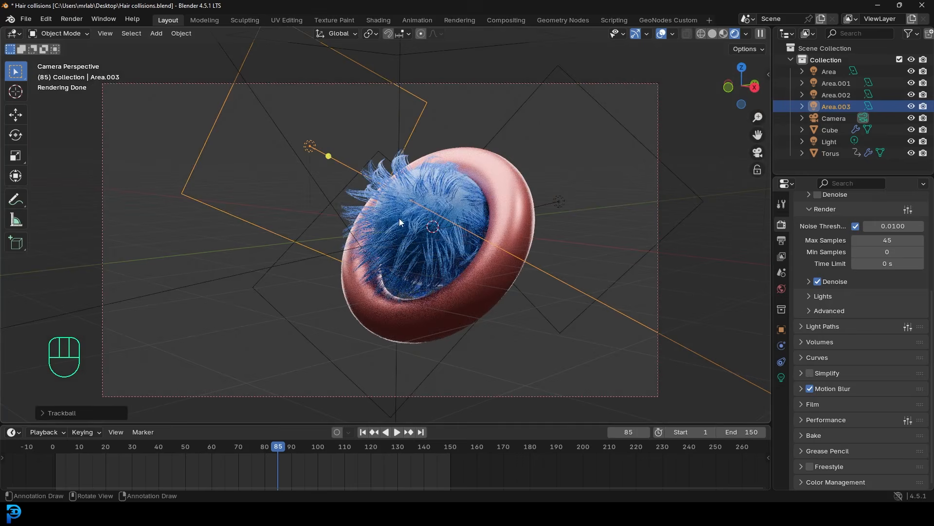
Move the newest area light down to the torus's lower edge, re-aim it and return the viewport to solid shading
{"action": "key", "text": "g"}
{"action": "left_click", "coordinate": [602, 364]}
{"action": "key", "text": "r"}
{"action": "key", "text": "r"}
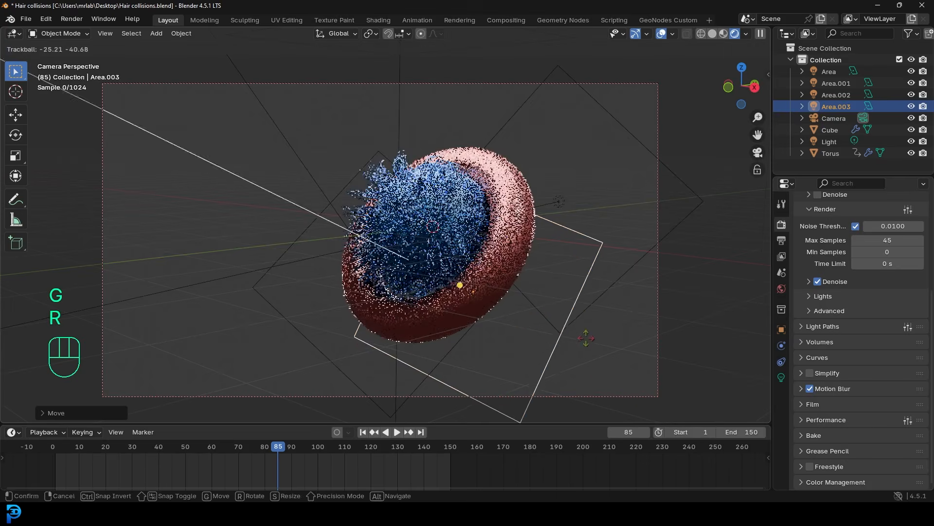
{"action": "left_click", "coordinate": [602, 349]}
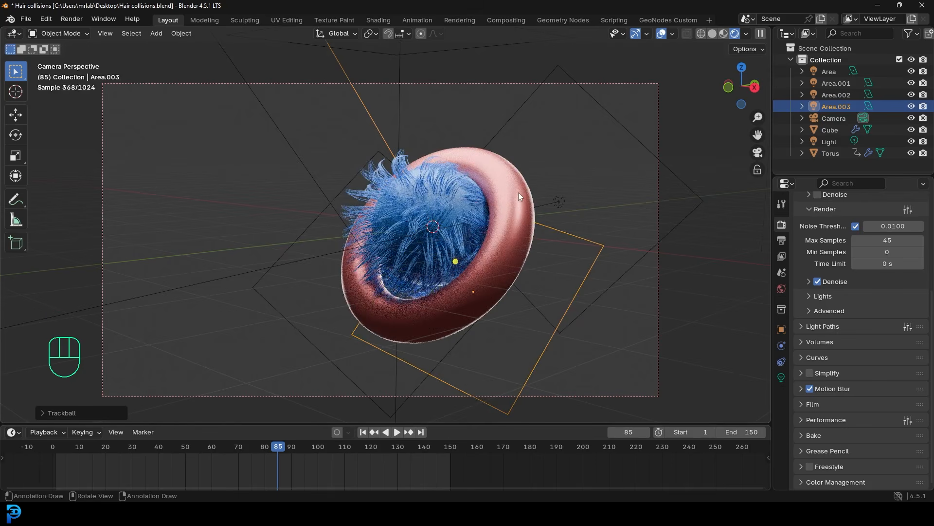
{"action": "key", "text": "z"}
{"action": "left_click", "coordinate": [612, 177]}
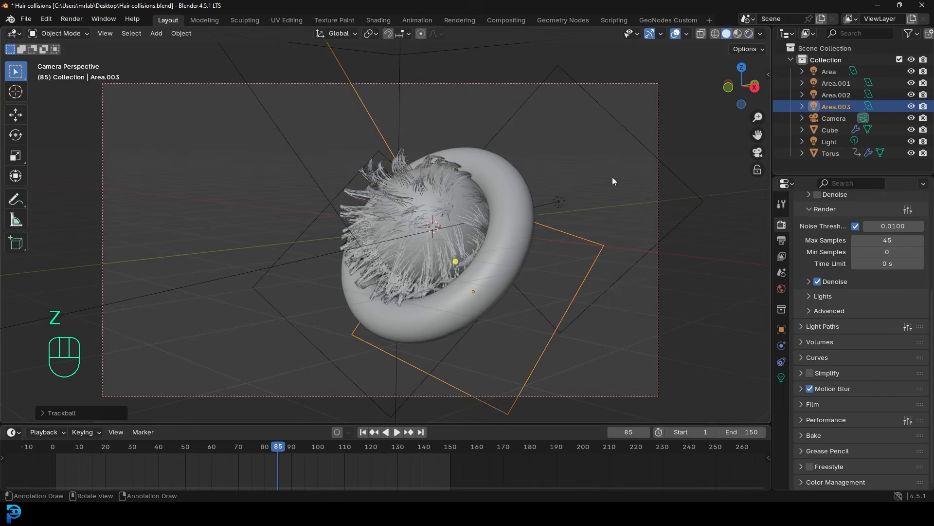
Set the render output folder to the Desktop and the file format to FFmpeg Video
{"action": "left_click", "coordinate": [781, 240]}
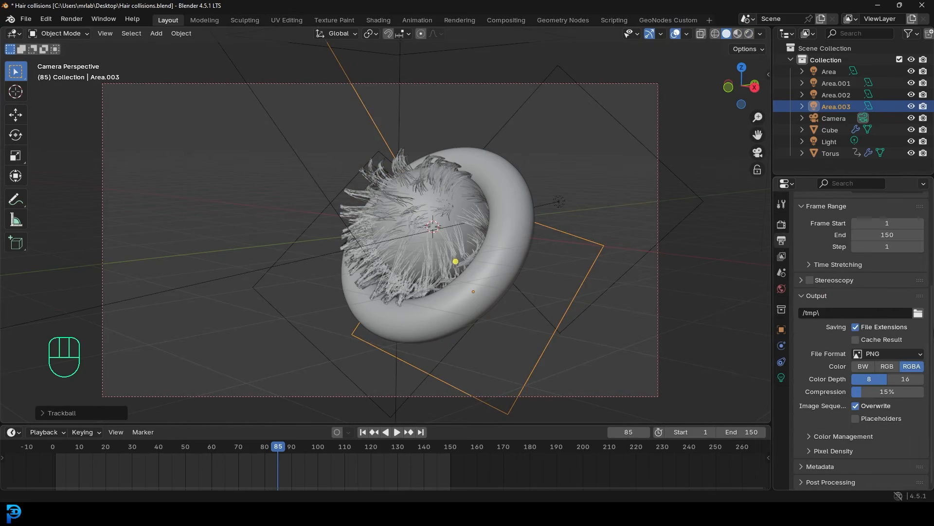
{"action": "left_click", "coordinate": [919, 313]}
{"action": "left_click", "coordinate": [199, 226]}
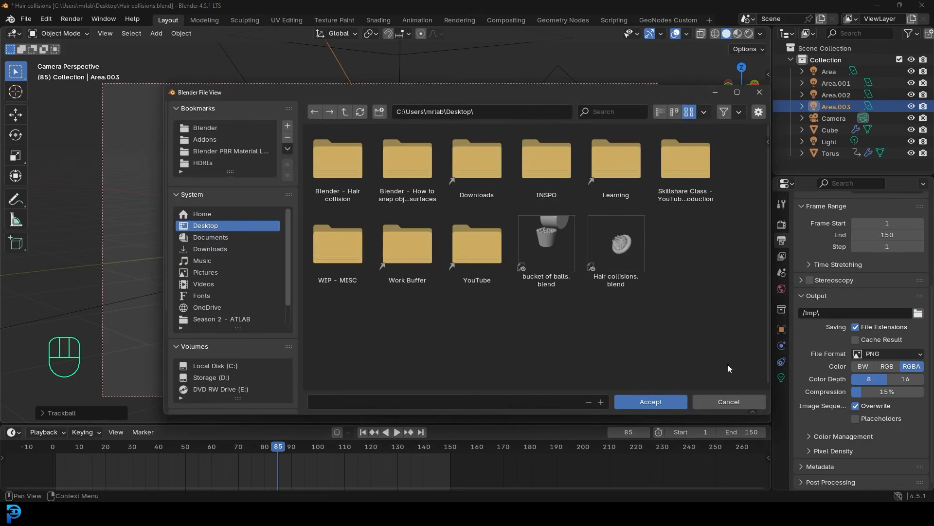
{"action": "left_click", "coordinate": [657, 401]}
{"action": "left_click", "coordinate": [886, 354]}
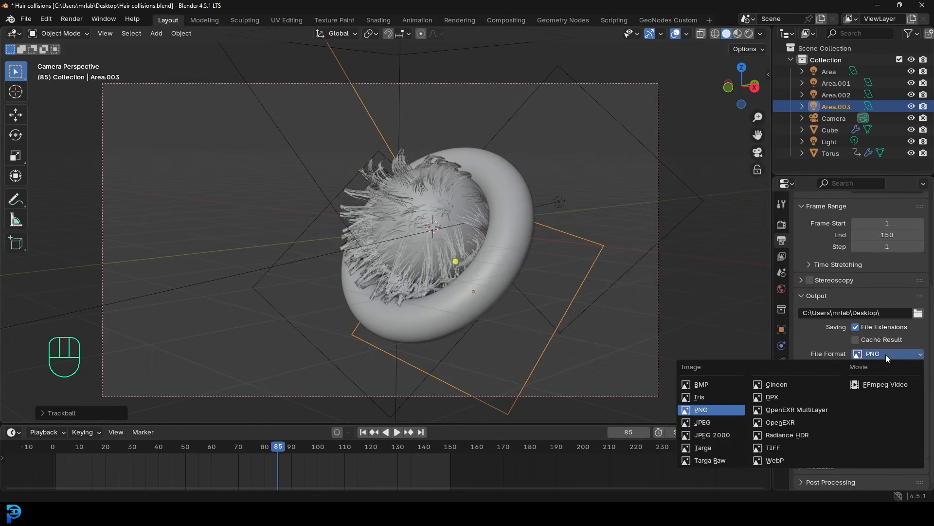
{"action": "left_click", "coordinate": [881, 385]}
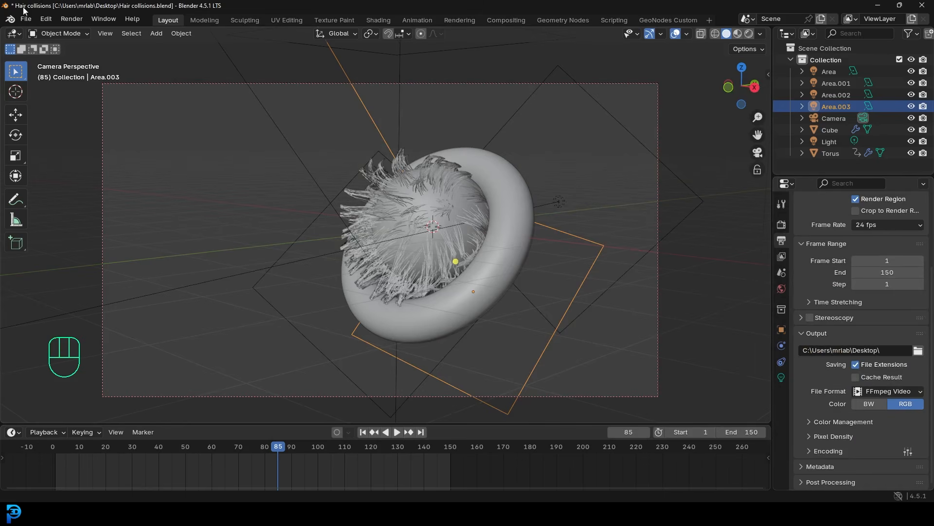
Change the output file format to PNG
{"action": "left_click", "coordinate": [70, 21]}
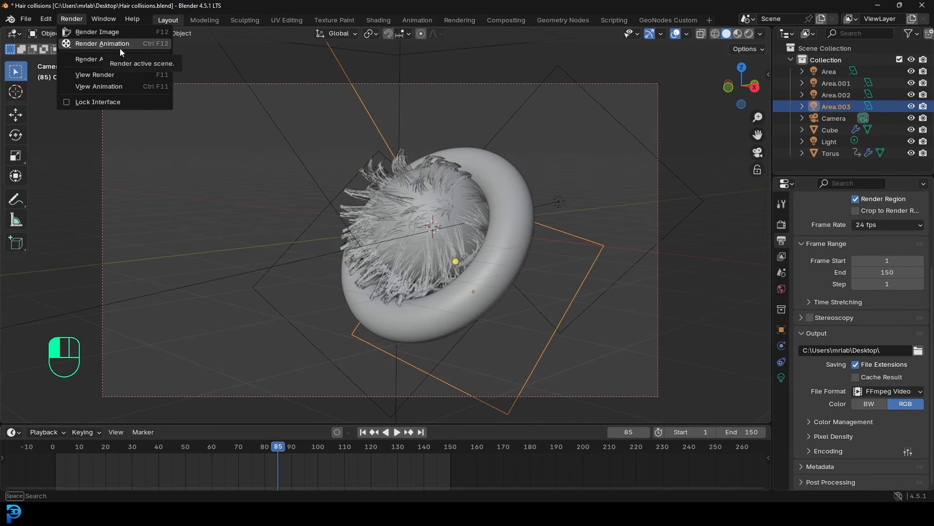
{"action": "left_click", "coordinate": [874, 391]}
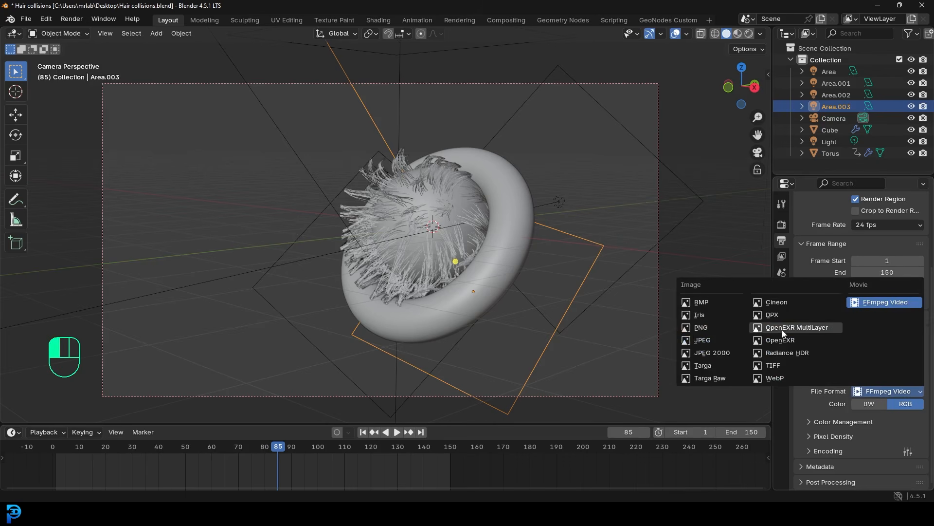
{"action": "left_click", "coordinate": [705, 327]}
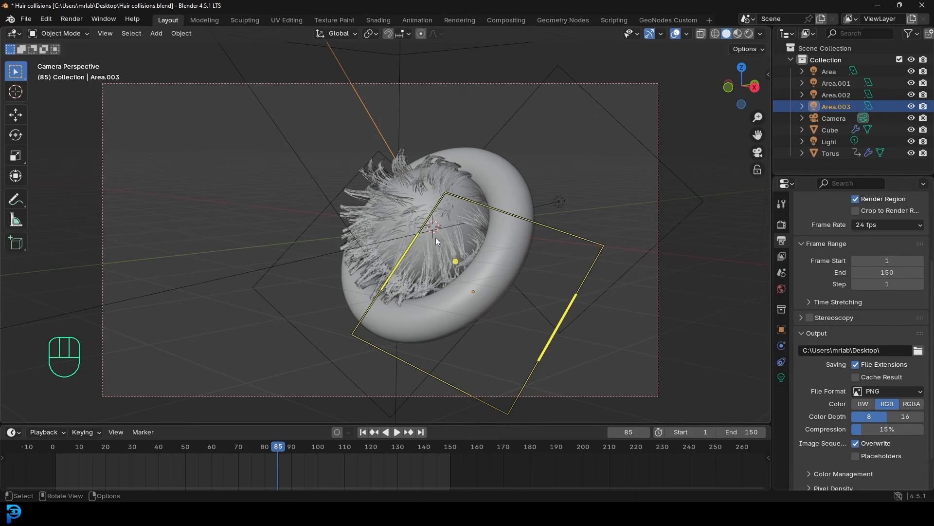
Set the output format back to FFmpeg Video and choose MPEG-4 as the encoding container
{"action": "left_click", "coordinate": [883, 392]}
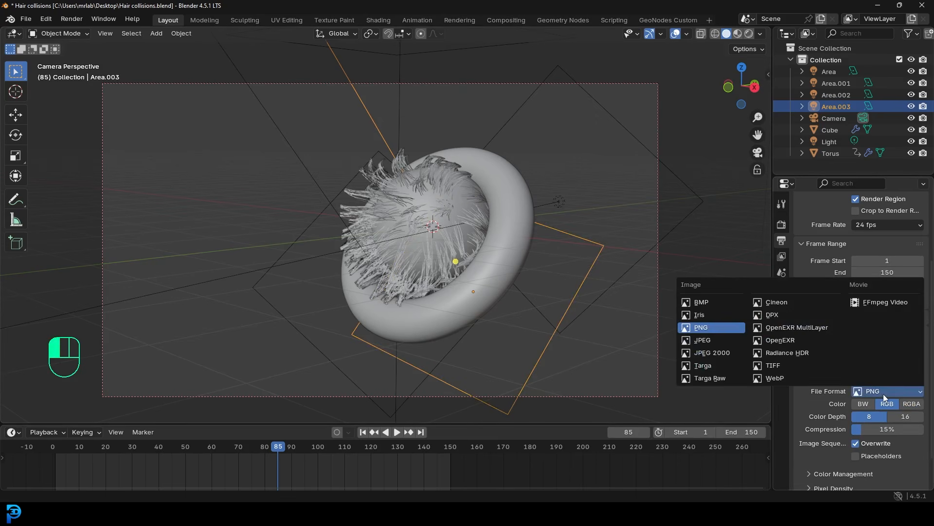
{"action": "left_click", "coordinate": [884, 303]}
{"action": "left_click", "coordinate": [809, 451]}
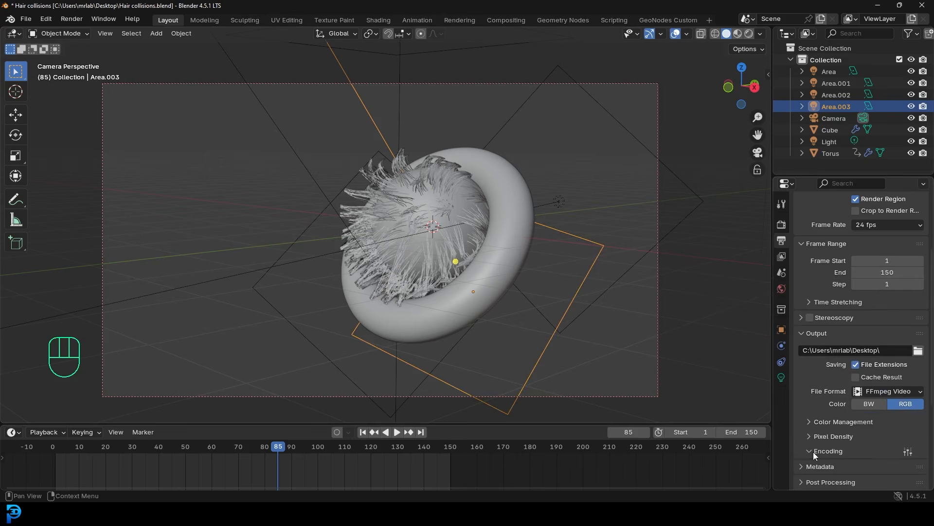
{"action": "scroll", "coordinate": [835, 451], "scroll_direction": "down", "scroll_amount": 3}
{"action": "left_click", "coordinate": [872, 398]}
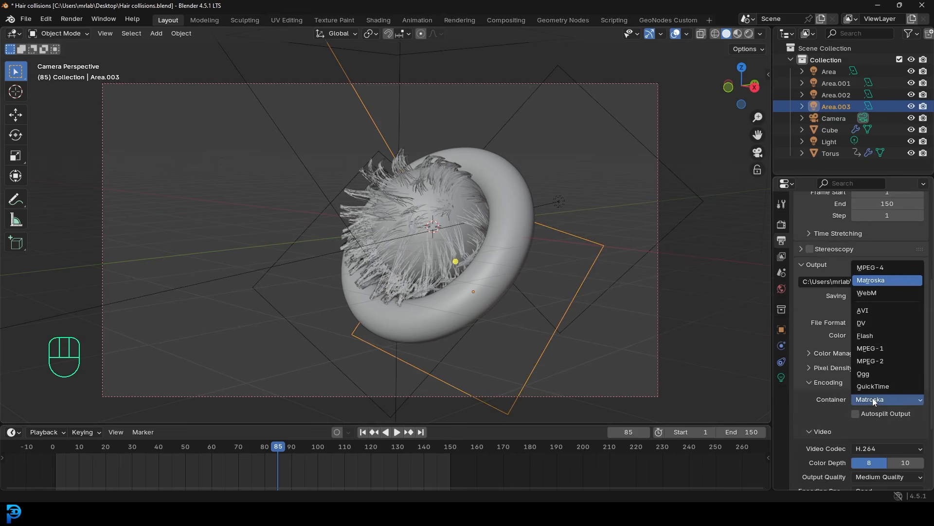
{"action": "left_click", "coordinate": [880, 267]}
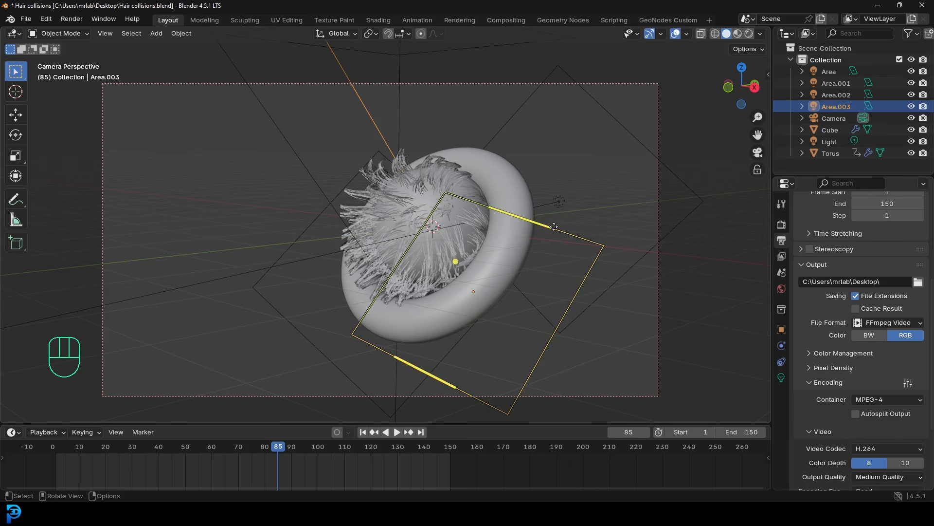
{"action": "scroll", "coordinate": [509, 188], "scroll_direction": "up", "scroll_amount": 3}
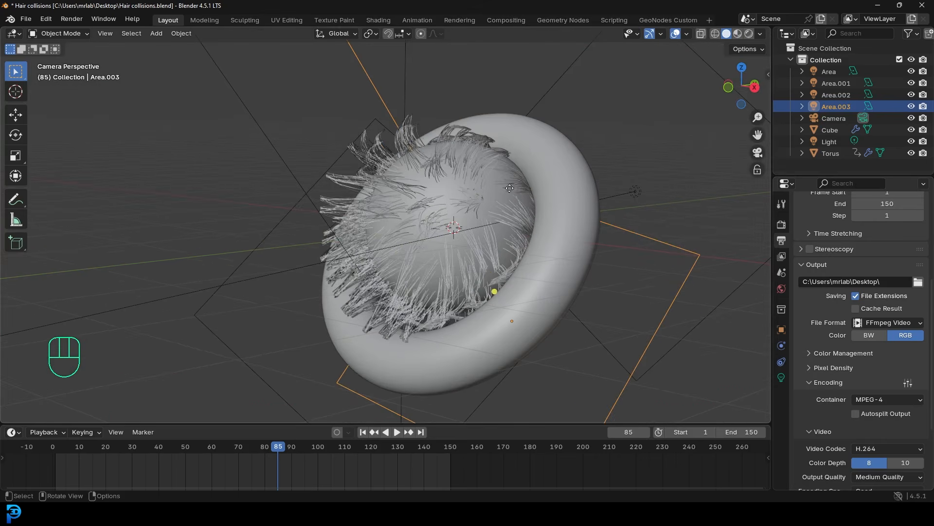